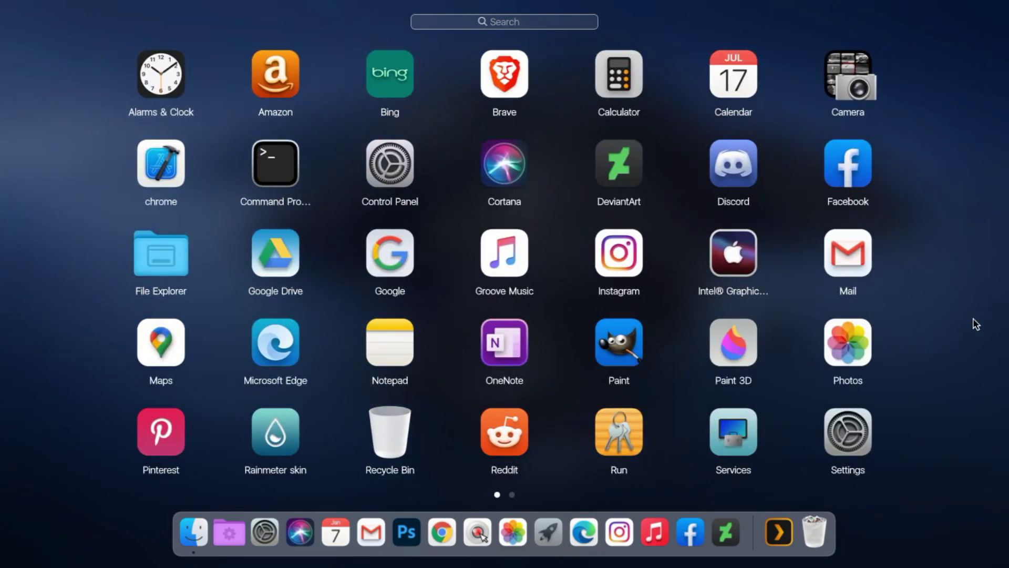
Step: Close the app launcher and look through the hidden background apps and status items, collapsing the list when done
{"action": "left_click", "coordinate": [975, 324]}
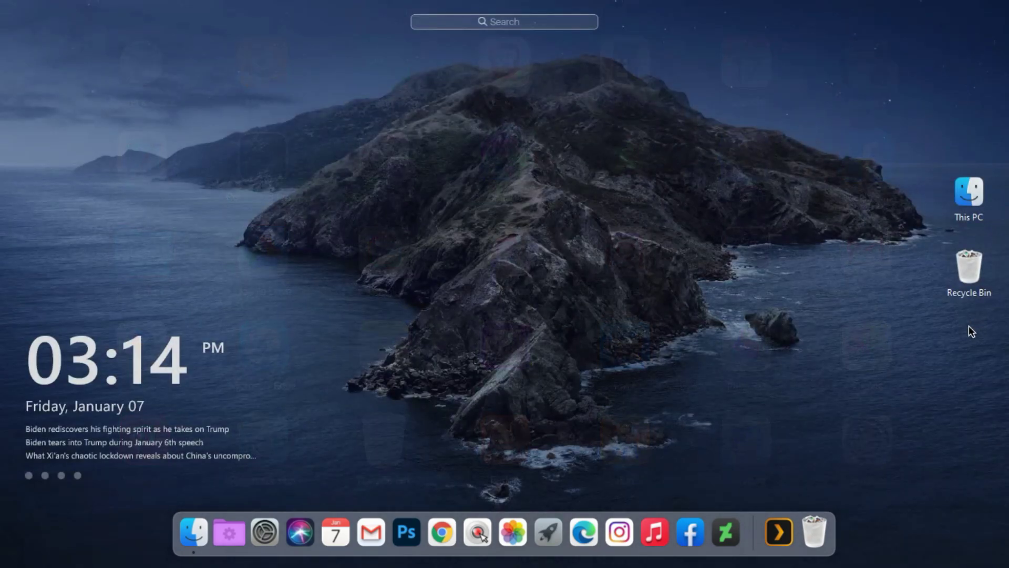
{"action": "left_click", "coordinate": [790, 525]}
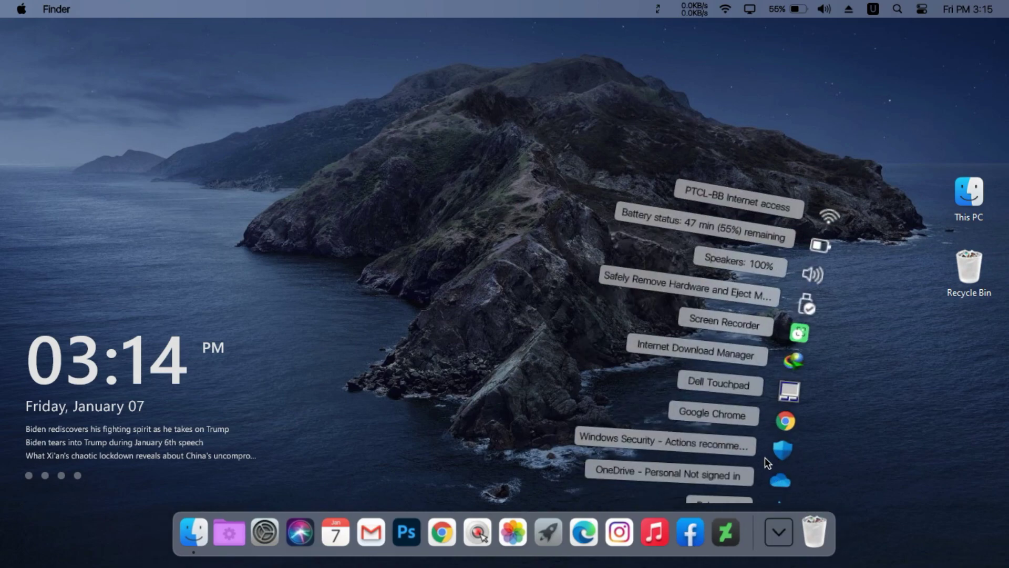
{"action": "scroll", "coordinate": [761, 454], "scroll_direction": "down", "scroll_amount": 2}
{"action": "left_click", "coordinate": [870, 450]}
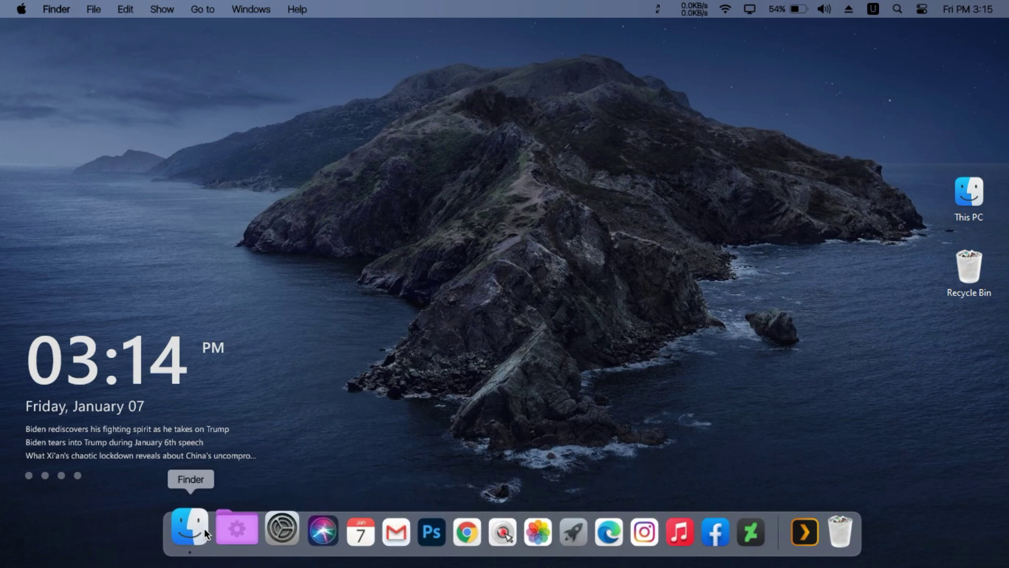
Step: Open Finder, look through Libraries and Local Disk (C:), reduce the window from full screen and close it
{"action": "left_click", "coordinate": [204, 528]}
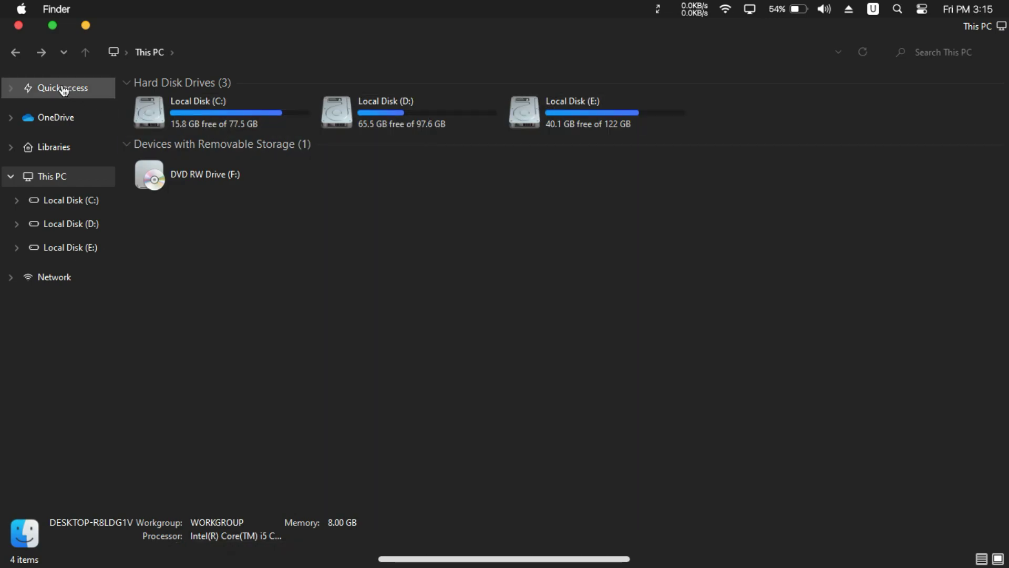
{"action": "left_click", "coordinate": [43, 148]}
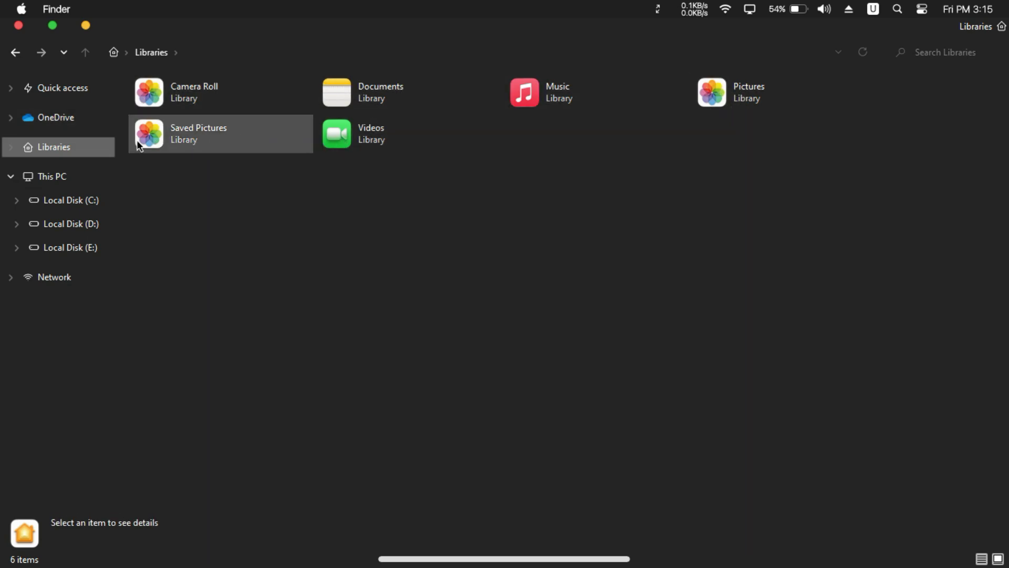
{"action": "left_click", "coordinate": [68, 199]}
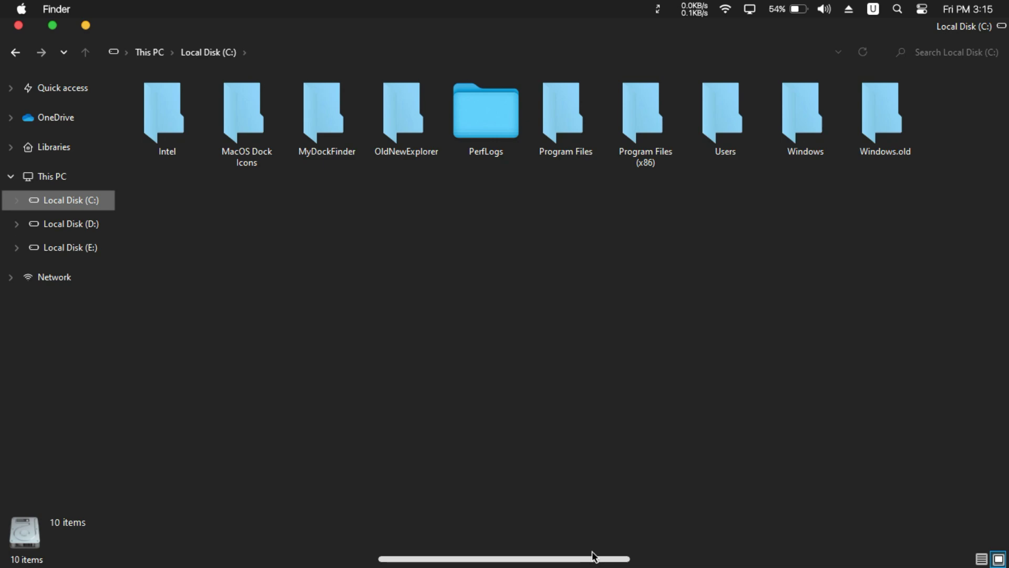
{"action": "mouse_move", "coordinate": [583, 551]}
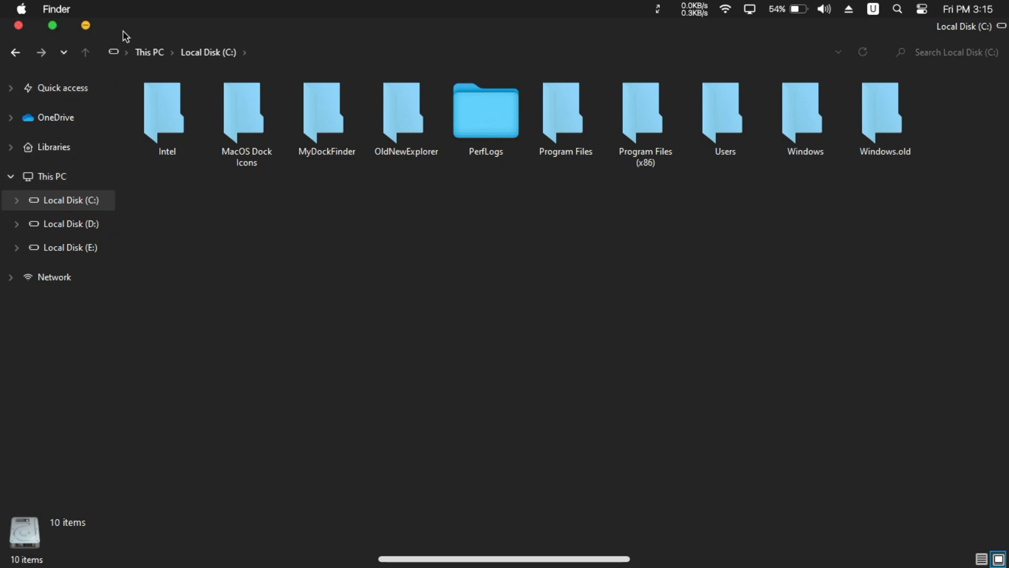
{"action": "double_click", "coordinate": [166, 35]}
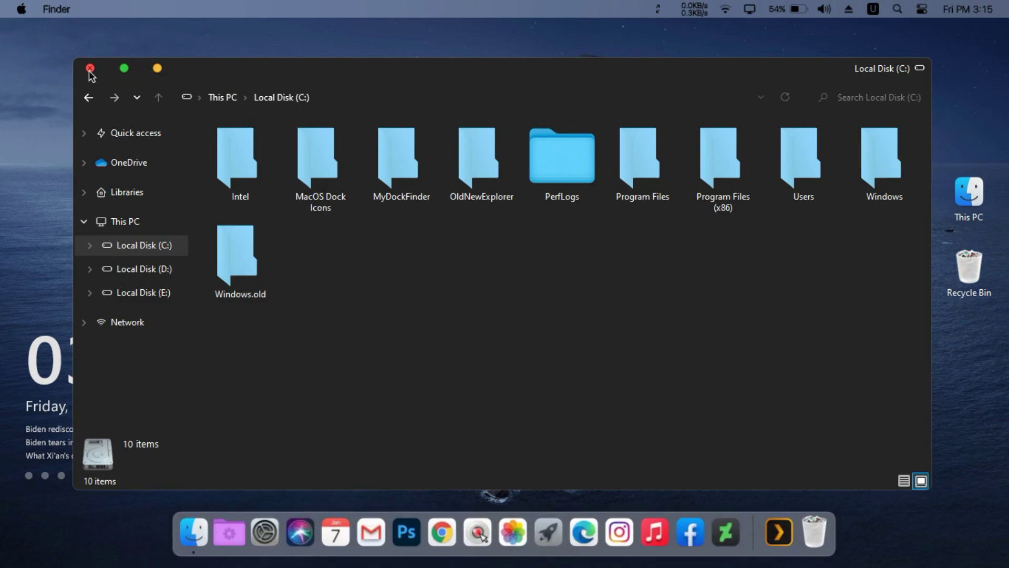
{"action": "left_click", "coordinate": [90, 68]}
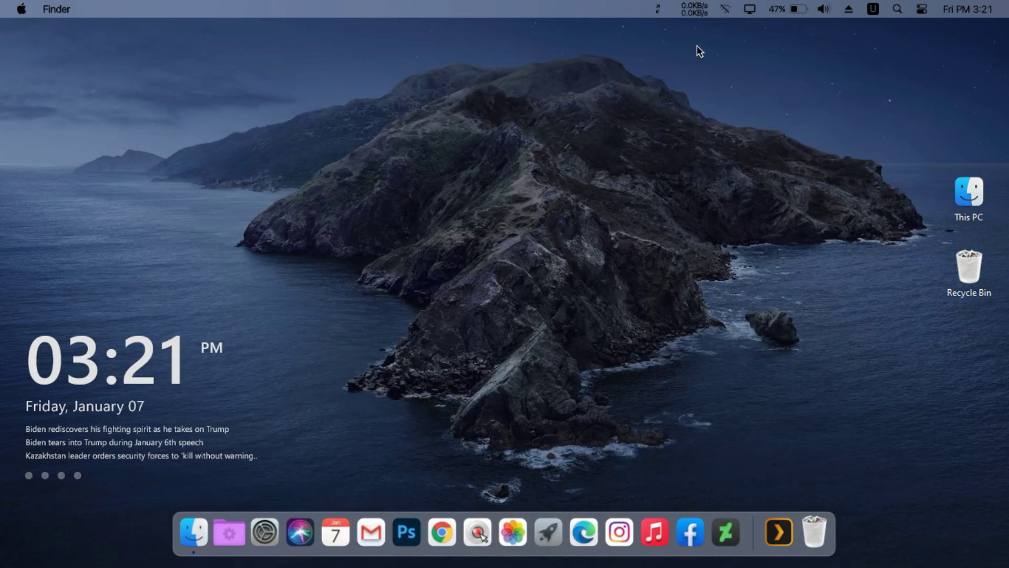
Step: Check the available Wi-Fi networks and try out the quick display brightness and battery controls
{"action": "left_click", "coordinate": [721, 9]}
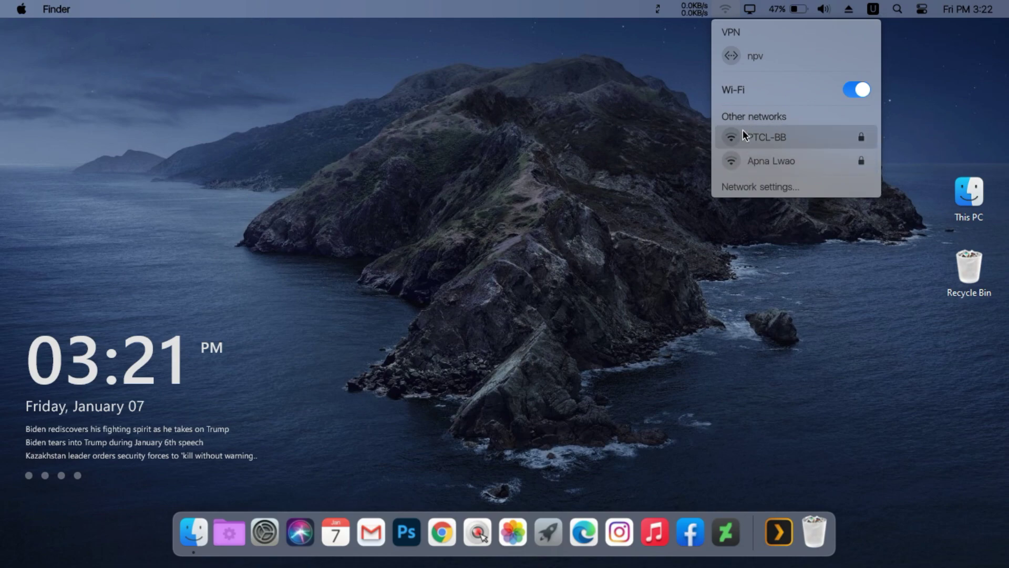
{"action": "left_click", "coordinate": [726, 9]}
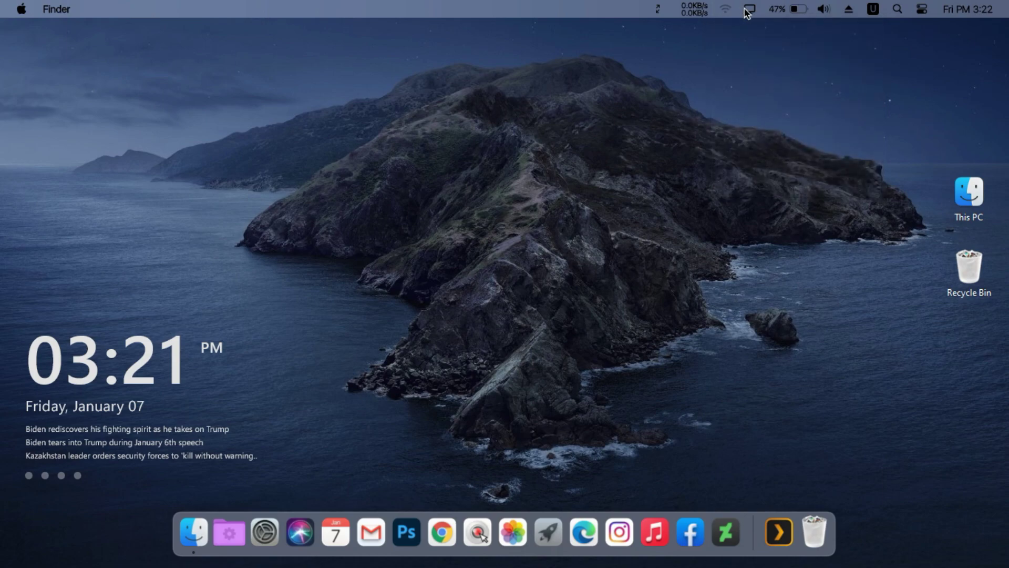
{"action": "left_click", "coordinate": [750, 9]}
{"action": "left_click_drag", "start_coordinate": [781, 53], "coordinate": [916, 53]}
{"action": "left_click", "coordinate": [793, 11]}
{"action": "left_click", "coordinate": [794, 12]}
{"action": "left_click", "coordinate": [799, 14]}
Step: Adjust the speaker output volume with the sound slider and close the sound controls
{"action": "left_click", "coordinate": [825, 10]}
{"action": "mouse_move", "coordinate": [780, 48]}
{"action": "left_mouse_down"}
{"action": "mouse_move", "coordinate": [809, 46]}
{"action": "mouse_move", "coordinate": [775, 50]}
{"action": "mouse_move", "coordinate": [796, 48]}
{"action": "left_mouse_up"}
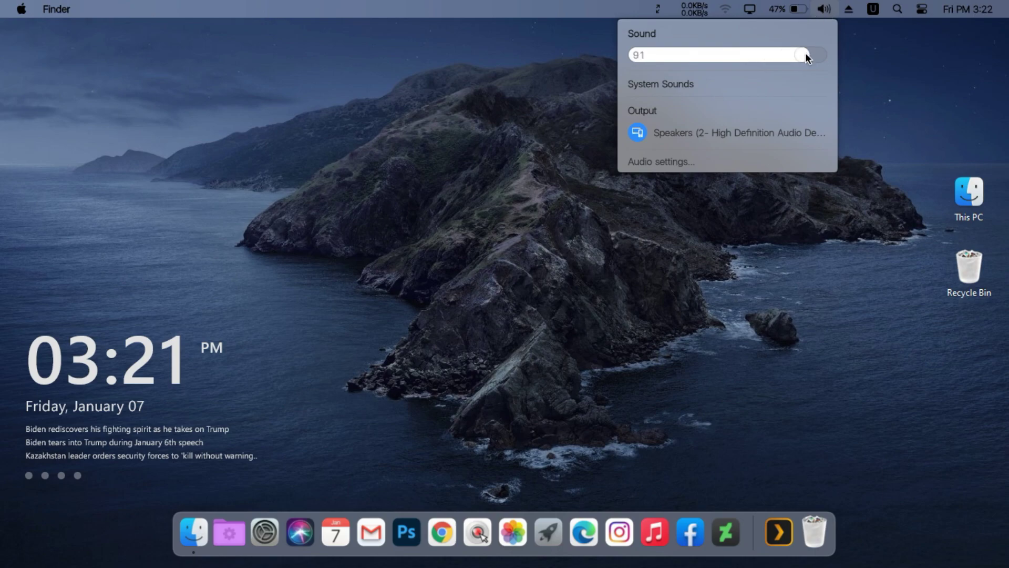
{"action": "left_click", "coordinate": [841, 74]}
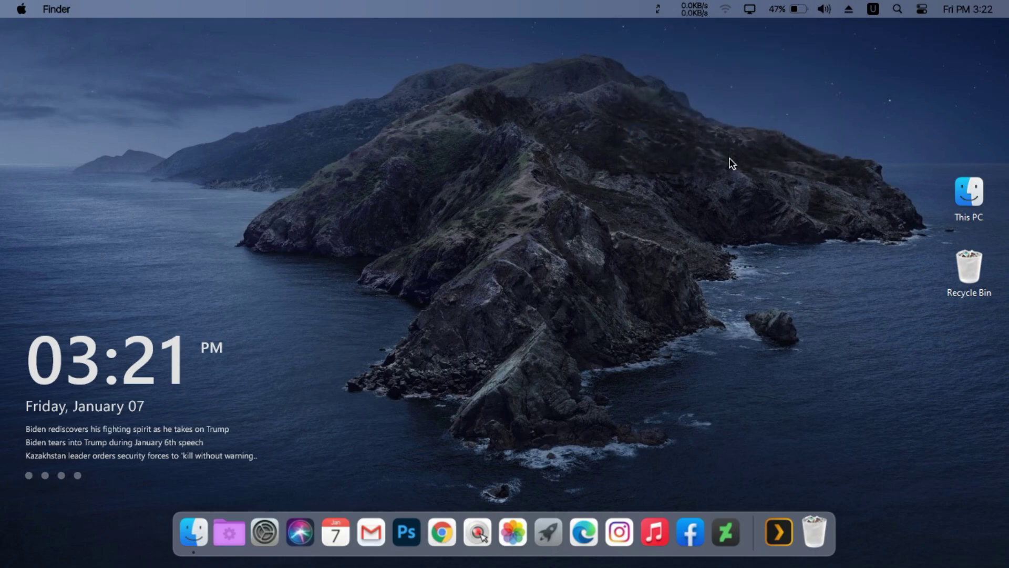
Step: Toggle mute on and off, lower the system volume and mute the sound
{"action": "key", "text": "XF86AudioMute"}
{"action": "key", "text": "XF86AudioMute"}
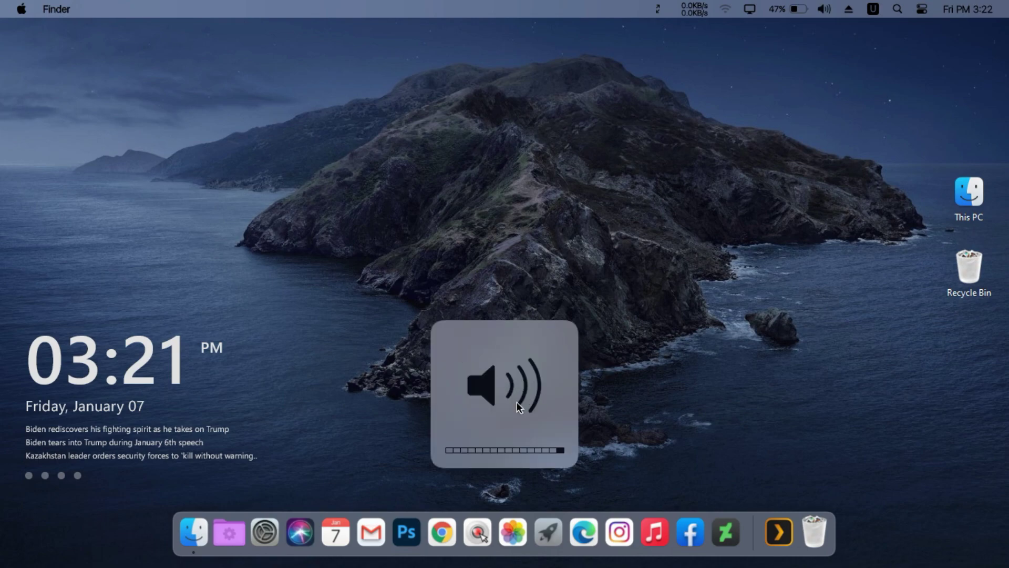
{"action": "key", "text": "XF86AudioLowerVolume"}
{"action": "key", "text": "XF86AudioLowerVolume"}
{"action": "key", "text": "XF86AudioLowerVolume"}
{"action": "key", "text": "XF86AudioLowerVolume"}
{"action": "key", "text": "XF86AudioLowerVolume"}
{"action": "key", "text": "XF86AudioLowerVolume"}
{"action": "key", "text": "XF86AudioLowerVolume"}
{"action": "key", "text": "XF86AudioLowerVolume"}
{"action": "key", "text": "XF86AudioLowerVolume"}
{"action": "key", "text": "XF86AudioLowerVolume"}
{"action": "key", "text": "XF86AudioLowerVolume"}
{"action": "key", "text": "XF86AudioMute"}
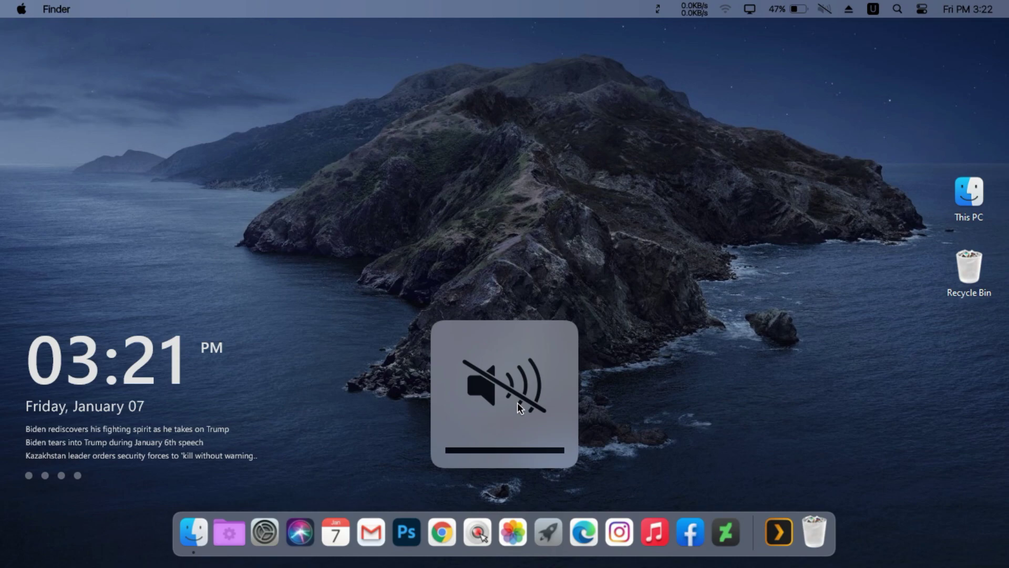
Step: Unmute the sound and raise the system volume to its maximum
{"action": "key", "text": "XF86AudioMute"}
{"action": "key", "text": "XF86AudioRaiseVolume"}
{"action": "key", "text": "XF86AudioRaiseVolume"}
{"action": "key", "text": "XF86AudioRaiseVolume"}
{"action": "key", "text": "XF86AudioRaiseVolume"}
{"action": "key", "text": "XF86AudioRaiseVolume"}
{"action": "key", "text": "XF86AudioRaiseVolume"}
{"action": "key", "text": "XF86AudioRaiseVolume"}
{"action": "key", "text": "XF86AudioRaiseVolume"}
{"action": "key", "text": "XF86AudioRaiseVolume"}
{"action": "key", "text": "XF86AudioRaiseVolume"}
{"action": "key", "text": "XF86AudioRaiseVolume"}
{"action": "key", "text": "XF86AudioRaiseVolume"}
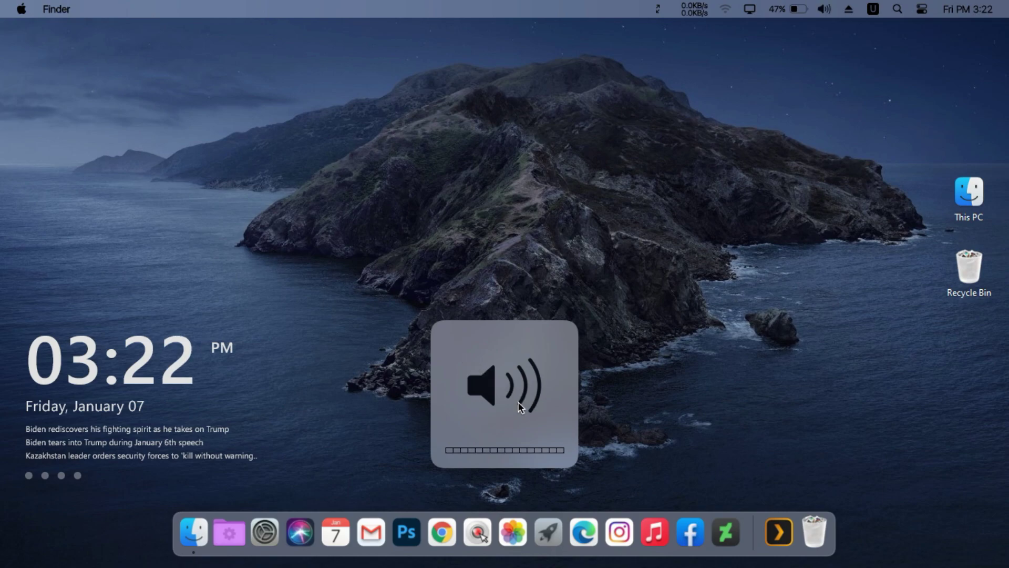
{"action": "left_click", "coordinate": [649, 333]}
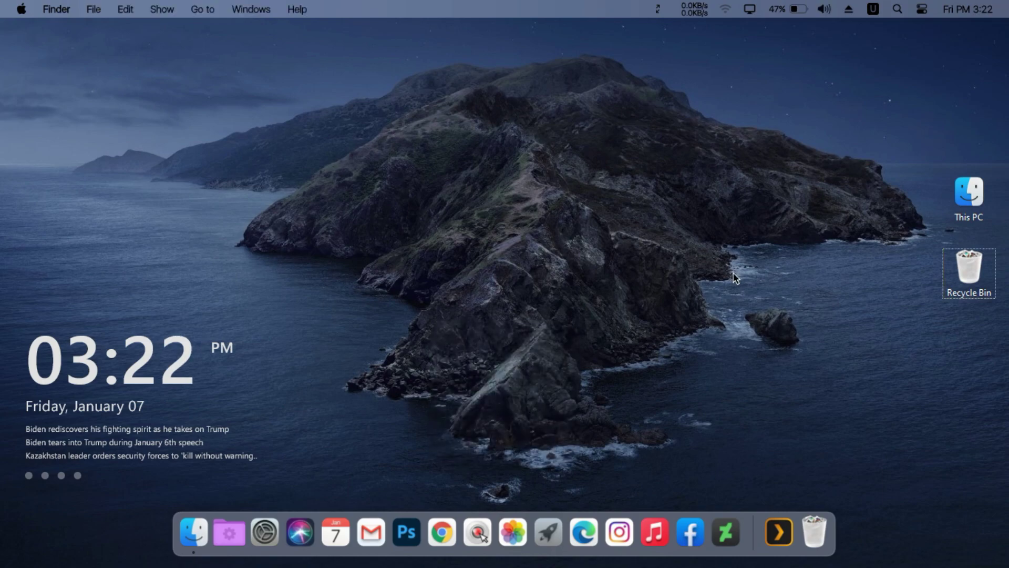
Step: Set the display brightness to 66 in the control center and try the sound and Blue light controls
{"action": "left_click", "coordinate": [923, 9]}
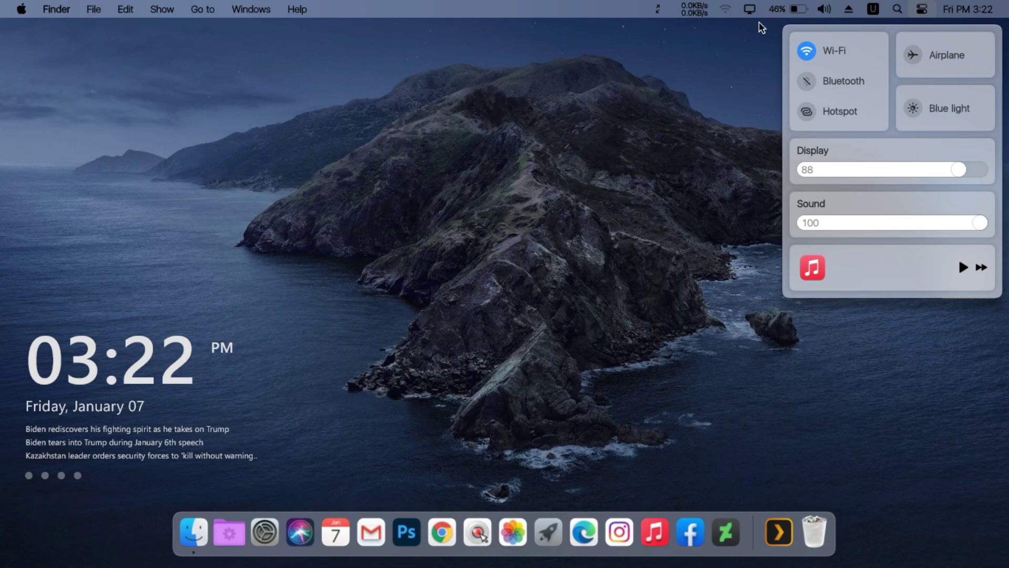
{"action": "left_click_drag", "start_coordinate": [870, 167], "coordinate": [905, 160]}
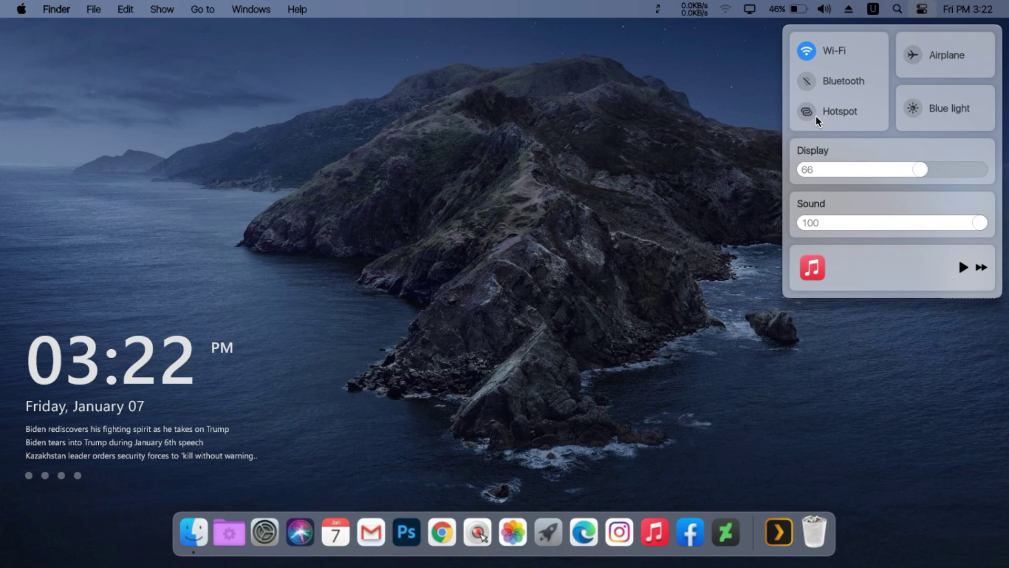
{"action": "left_click_drag", "start_coordinate": [878, 226], "coordinate": [965, 218]}
{"action": "left_click", "coordinate": [920, 110]}
{"action": "left_click", "coordinate": [739, 167]}
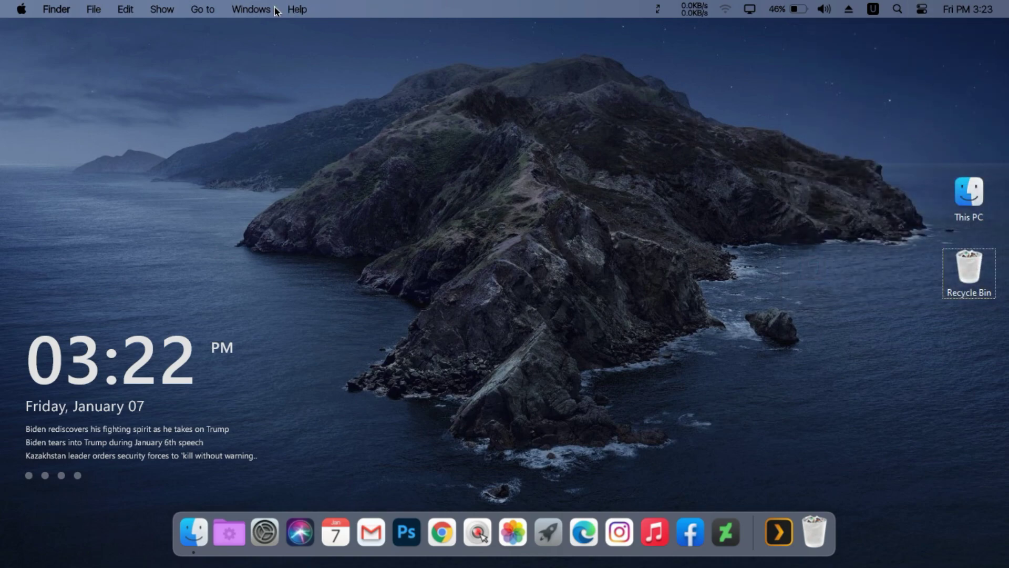
Step: Review the system and power options under the Apple logo, view the drives in This PC and close the window
{"action": "left_click", "coordinate": [28, 11]}
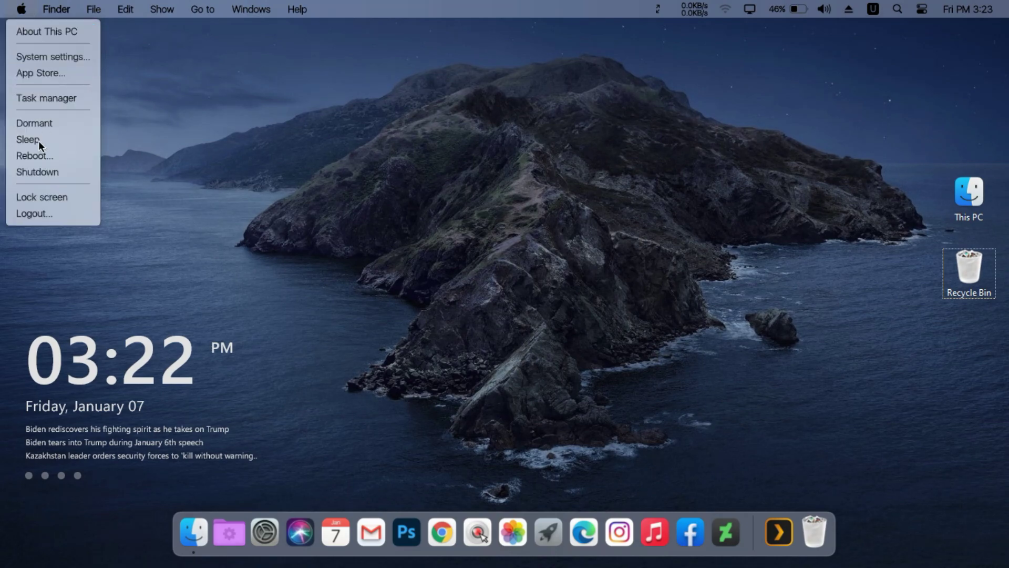
{"action": "left_click", "coordinate": [47, 249]}
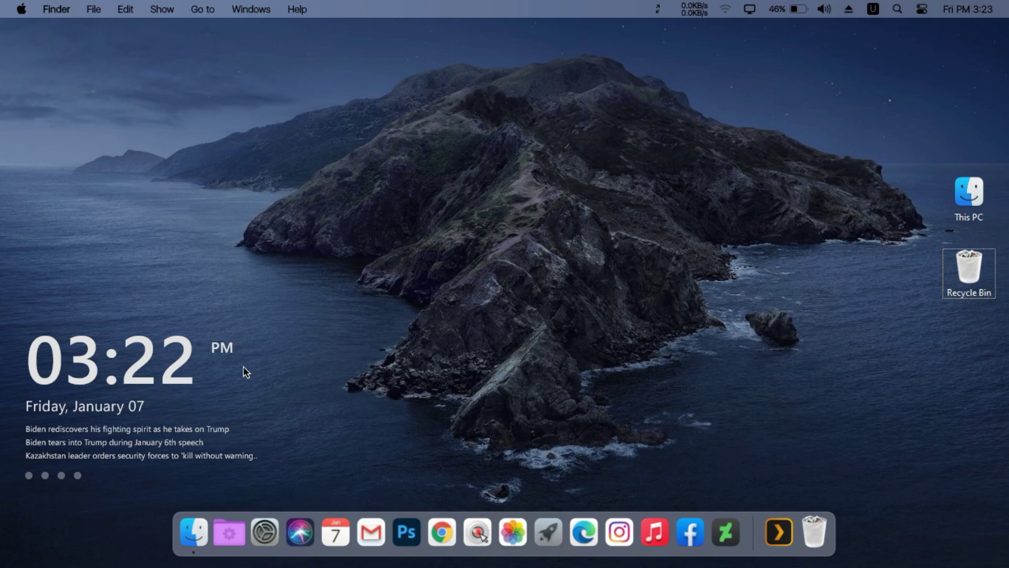
{"action": "left_click", "coordinate": [982, 213]}
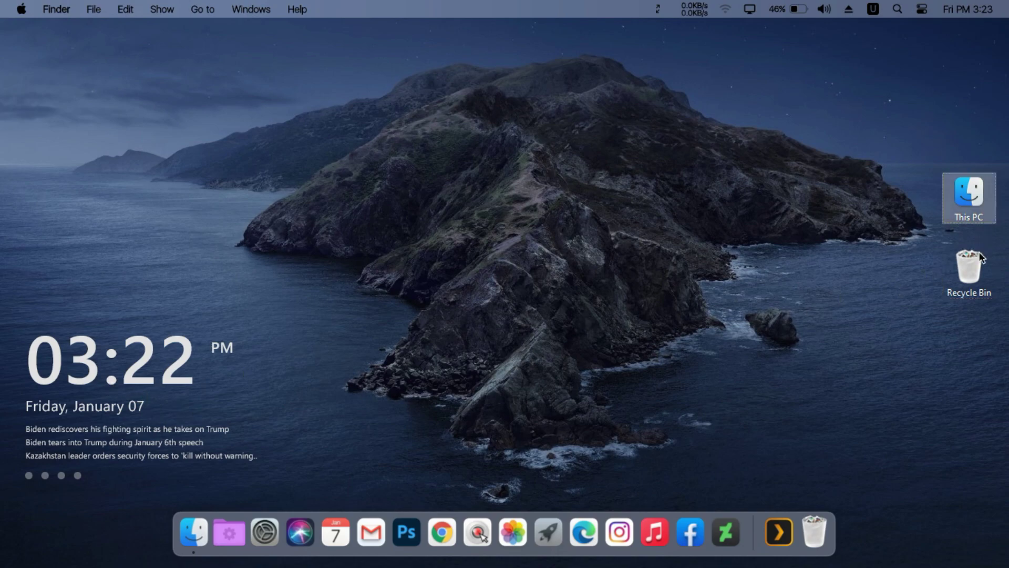
{"action": "double_click", "coordinate": [966, 202]}
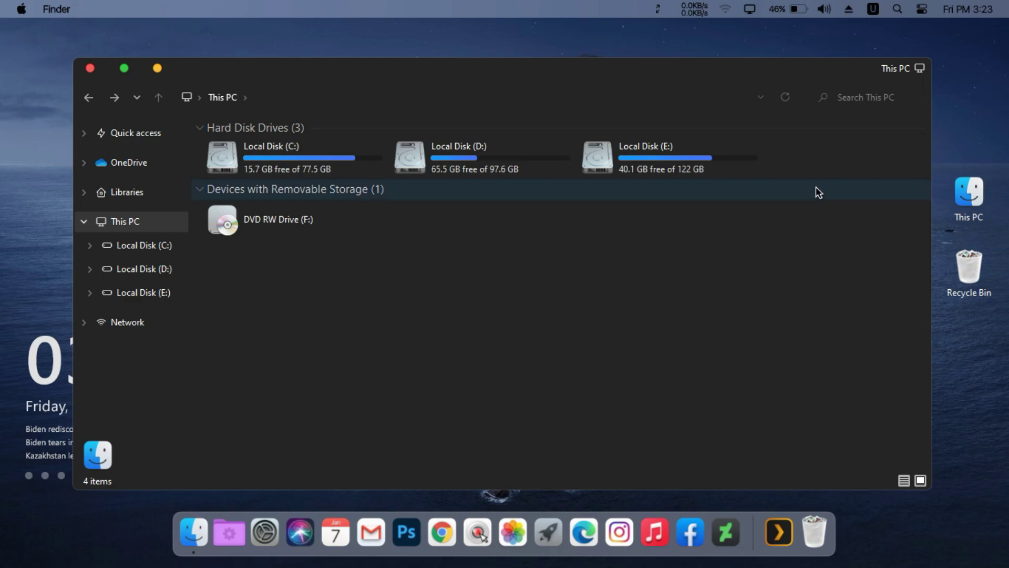
{"action": "left_click", "coordinate": [90, 68]}
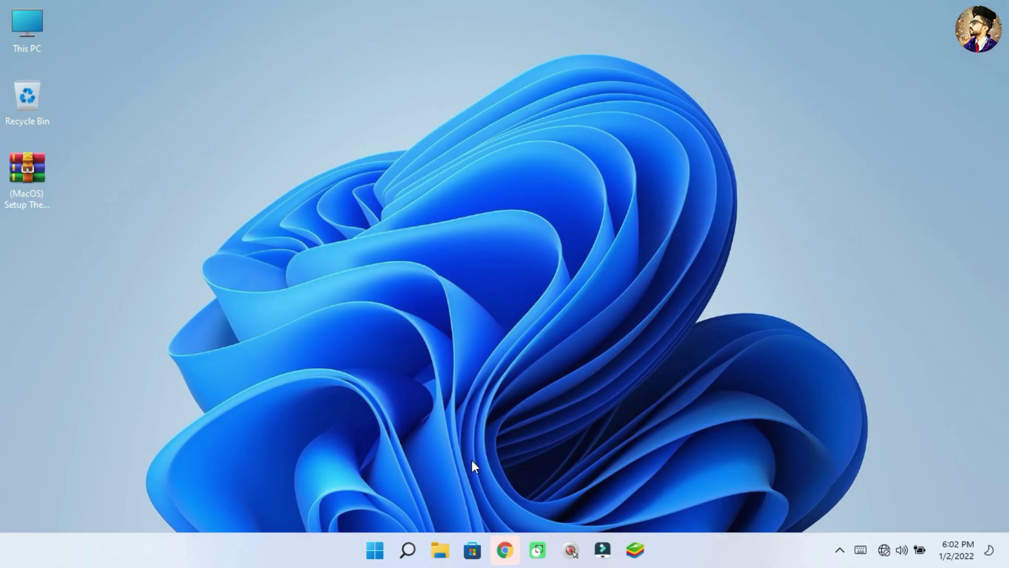
Step: Search Windows for "cre" and open Create a restore point
{"action": "left_click", "coordinate": [409, 551]}
{"action": "type", "text": "cre"}
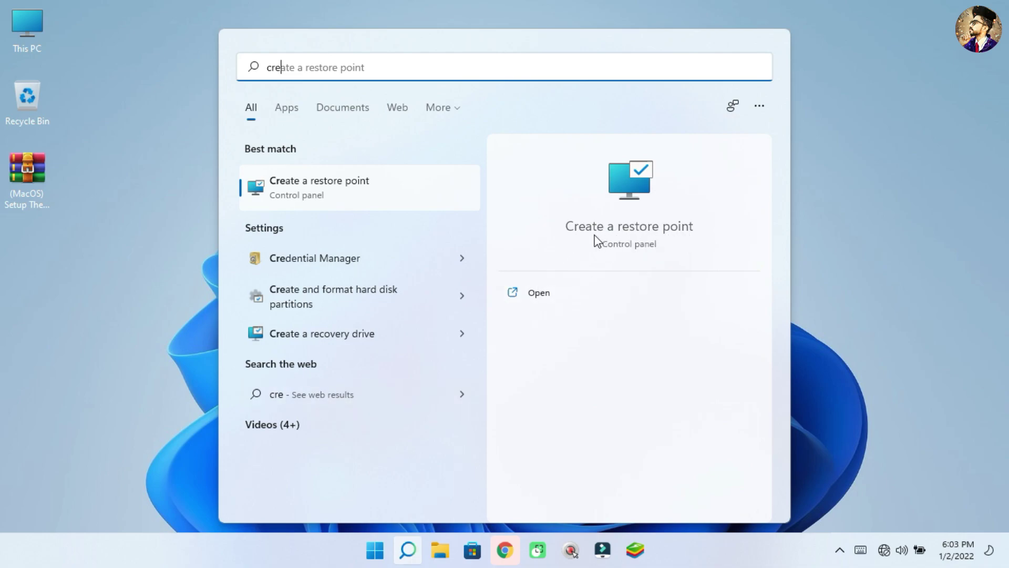
{"action": "left_click", "coordinate": [574, 298]}
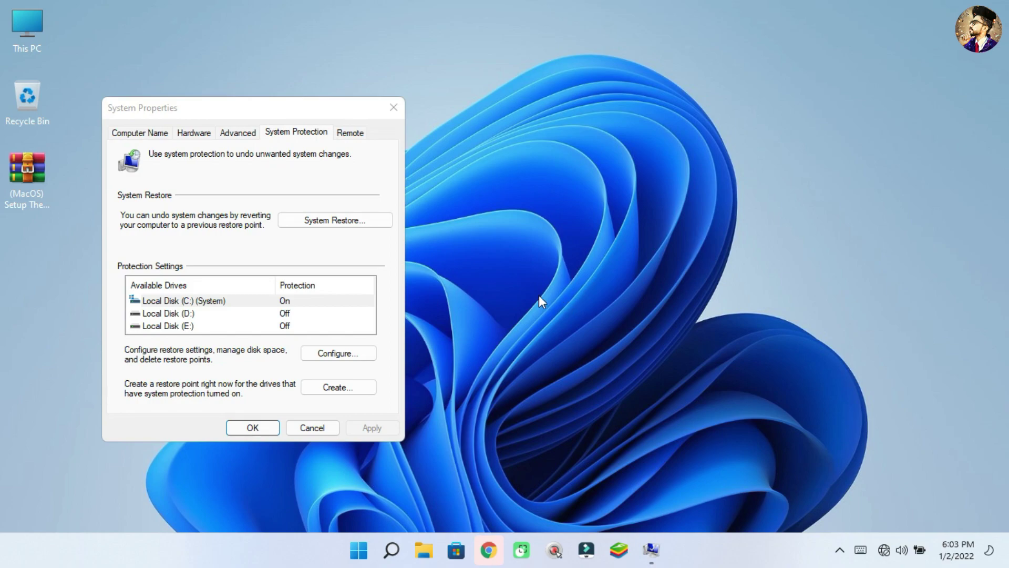
Step: Create a restore point described as "Mac" for Local Disk (C:) and close System Properties
{"action": "left_click", "coordinate": [348, 295]}
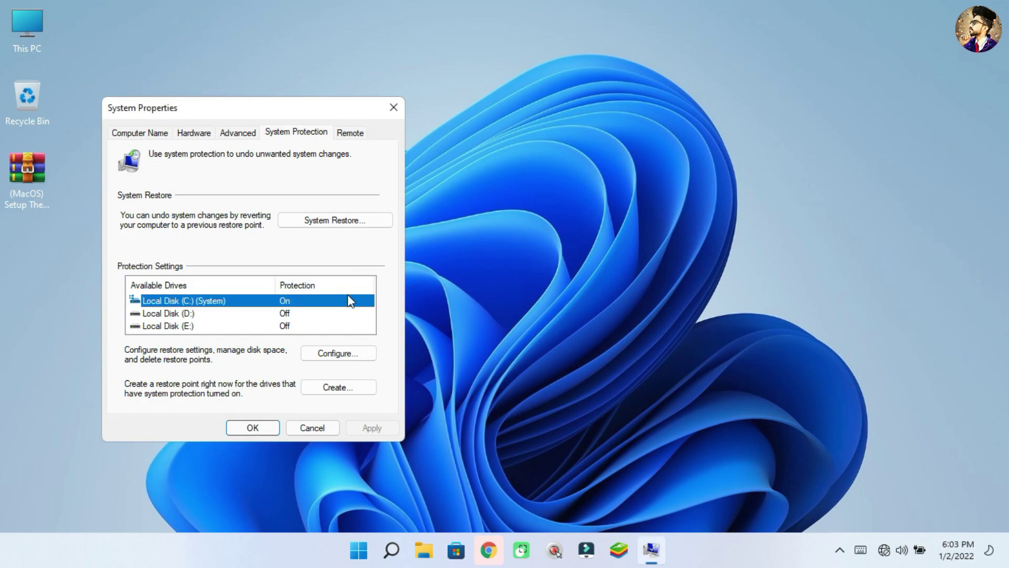
{"action": "left_click", "coordinate": [352, 384]}
{"action": "type", "text": "Mac"}
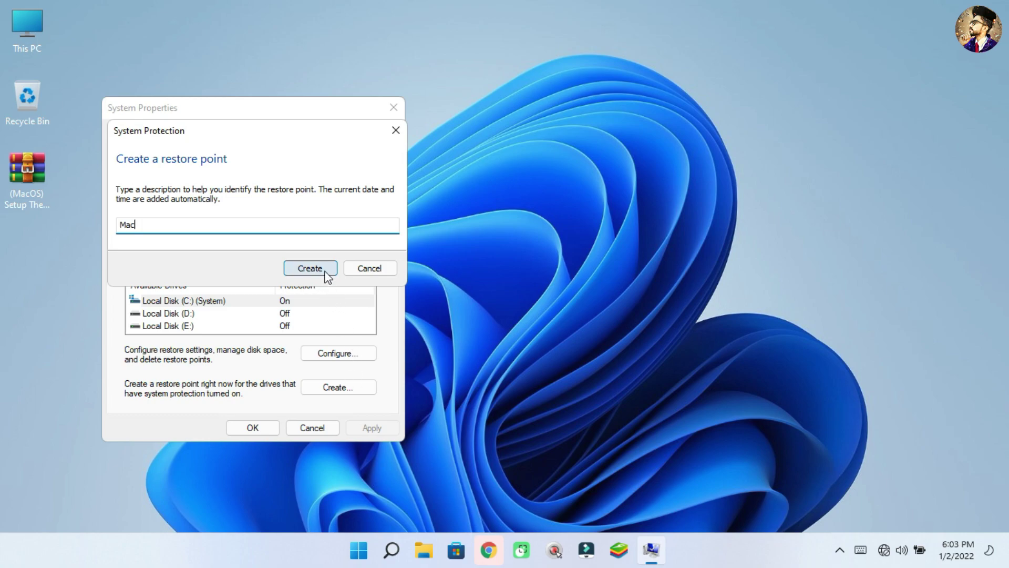
{"action": "left_click", "coordinate": [326, 271]}
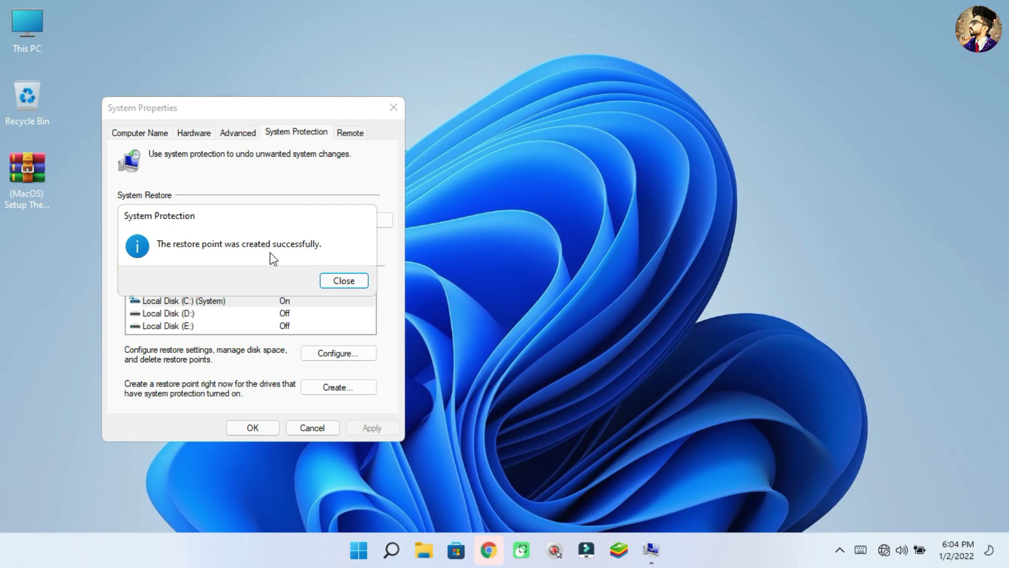
{"action": "left_click", "coordinate": [345, 280]}
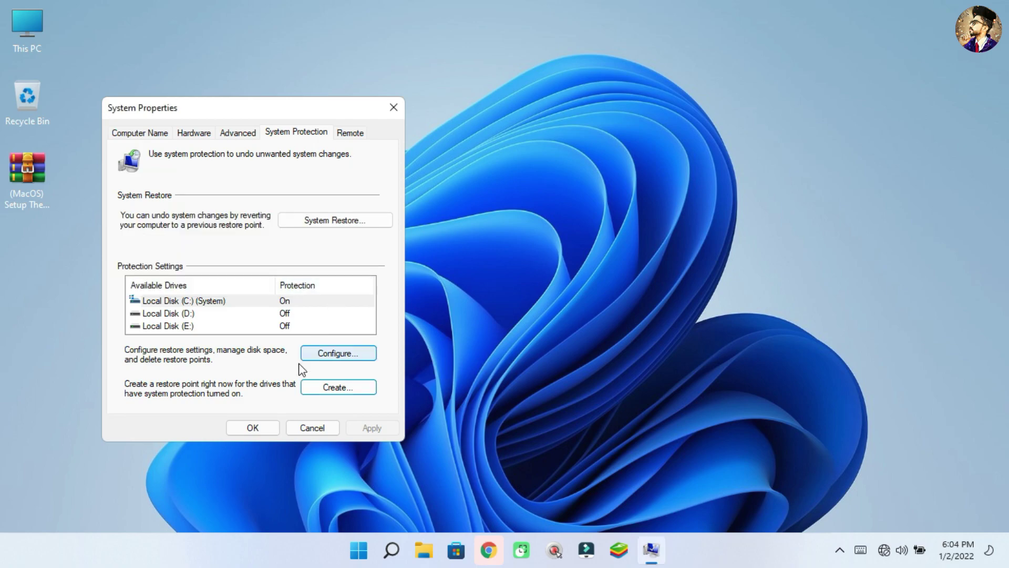
{"action": "left_click", "coordinate": [251, 428]}
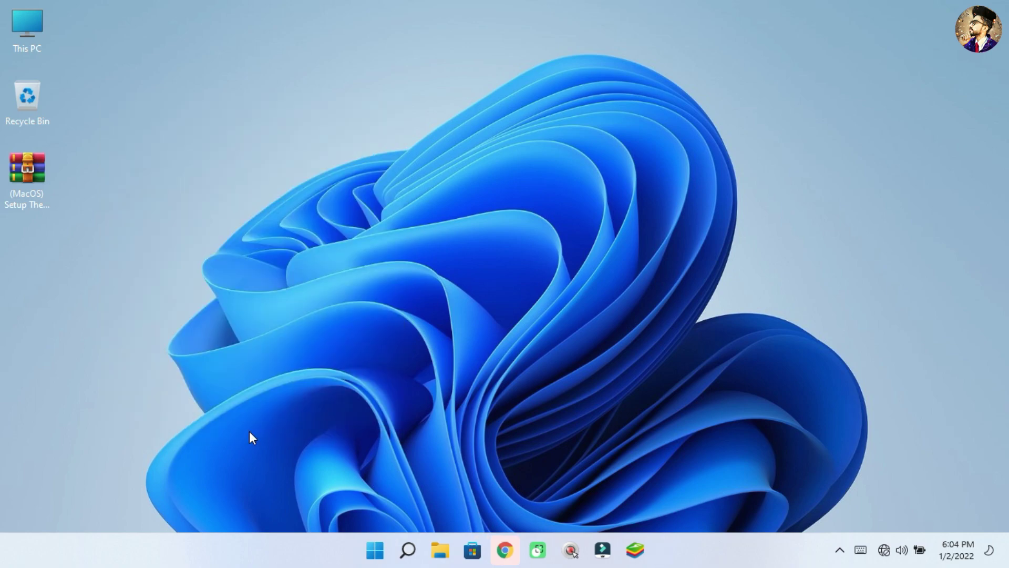
Step: Extract the (MacOS) Setup Theme archive to its default desktop folder, entering the archive password
{"action": "right_click", "coordinate": [38, 179]}
{"action": "left_click", "coordinate": [84, 344]}
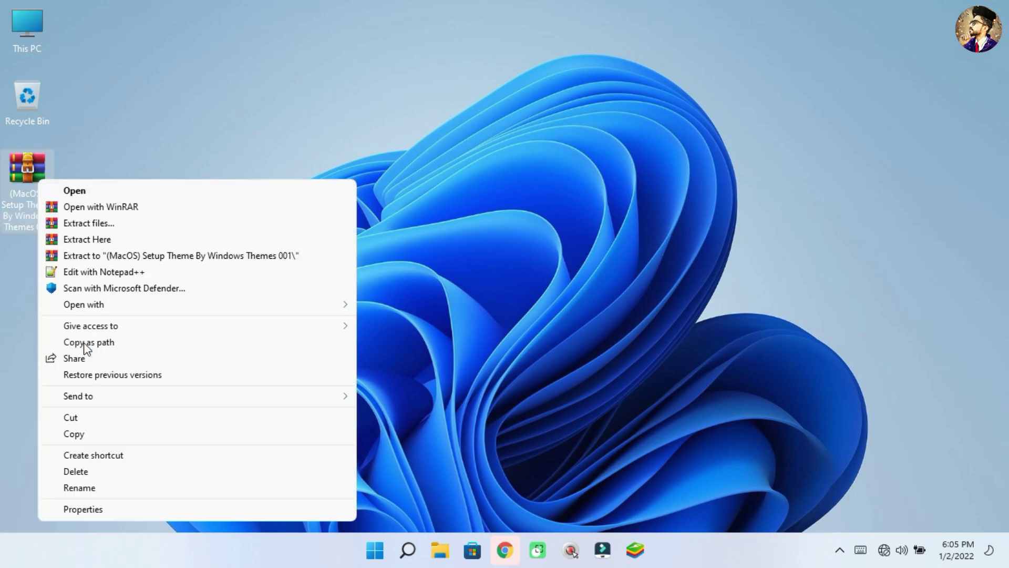
{"action": "left_click", "coordinate": [89, 225]}
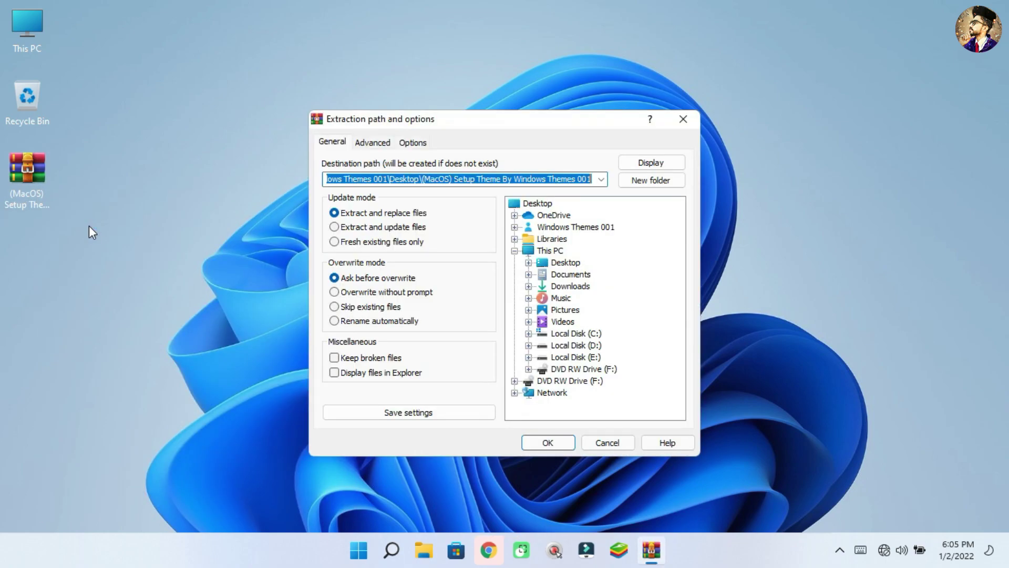
{"action": "left_click", "coordinate": [533, 446]}
{"action": "type", "text": "•••••••••••"}
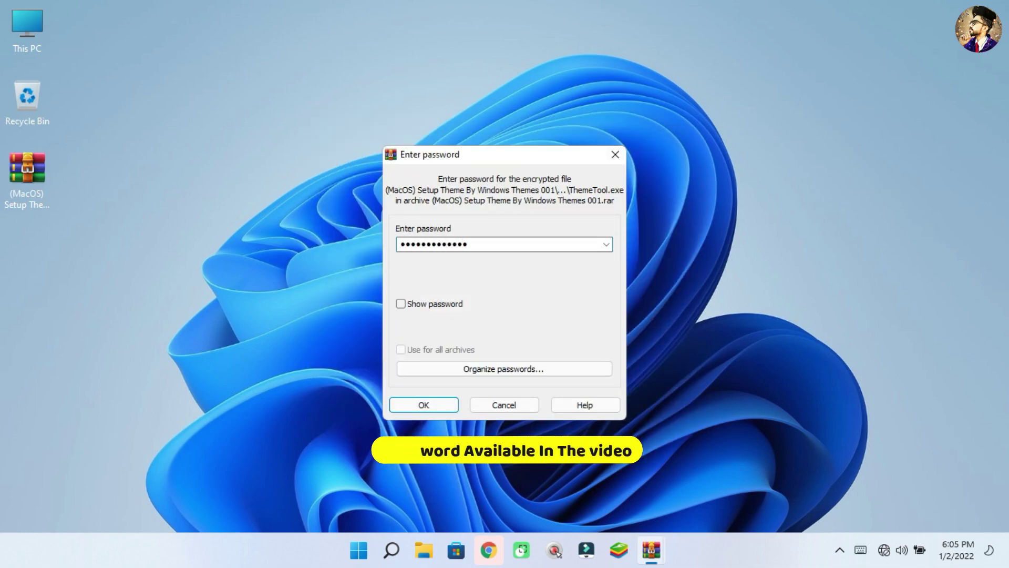
{"action": "left_click", "coordinate": [447, 409]}
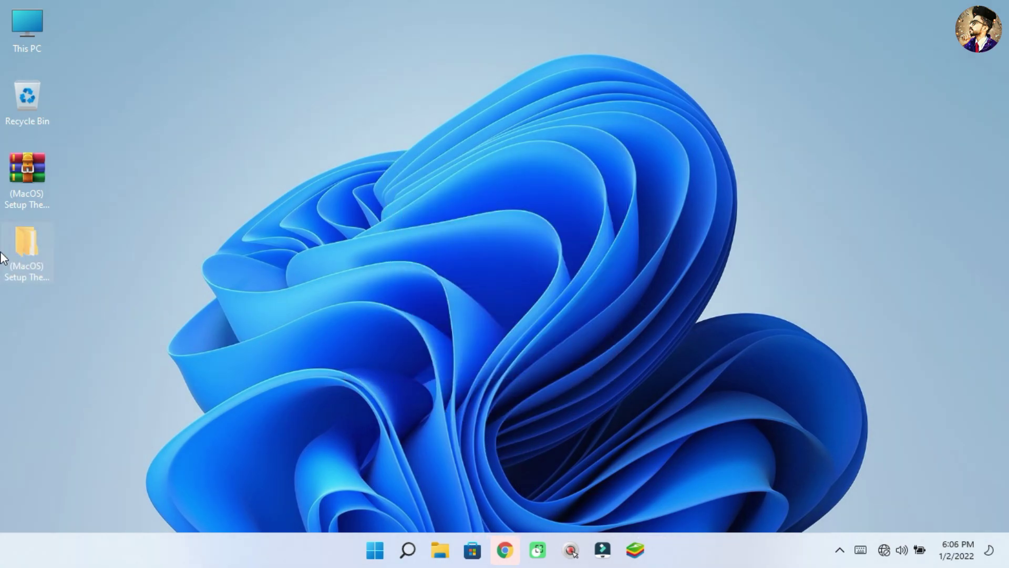
Step: Open the inner (MacOS) Setup Theme By Windows Themes 001 folder and display its contents as large thumbnails
{"action": "double_click", "coordinate": [8, 259]}
{"action": "left_click", "coordinate": [215, 131]}
{"action": "double_click", "coordinate": [215, 132]}
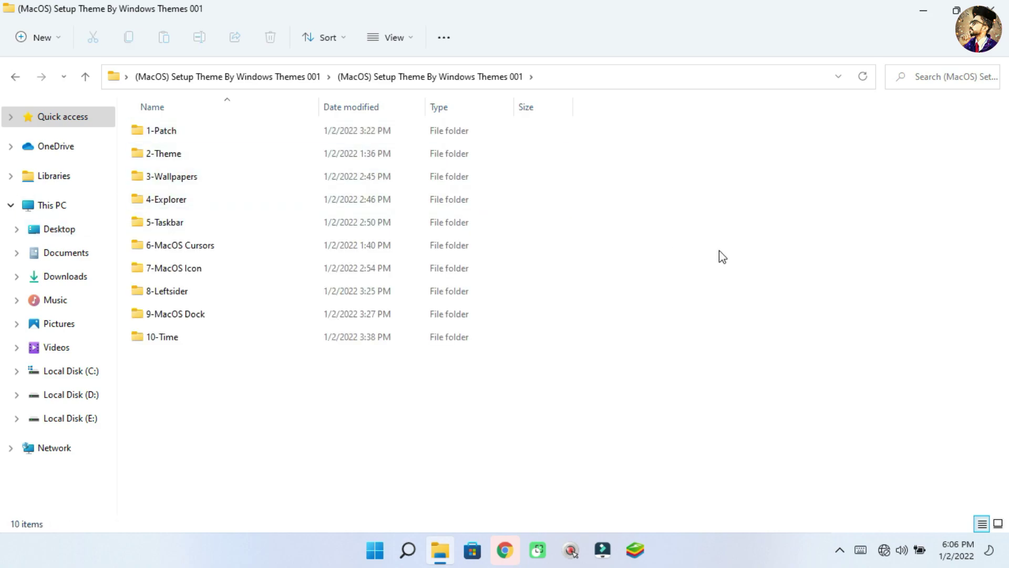
{"action": "left_click", "coordinate": [998, 523]}
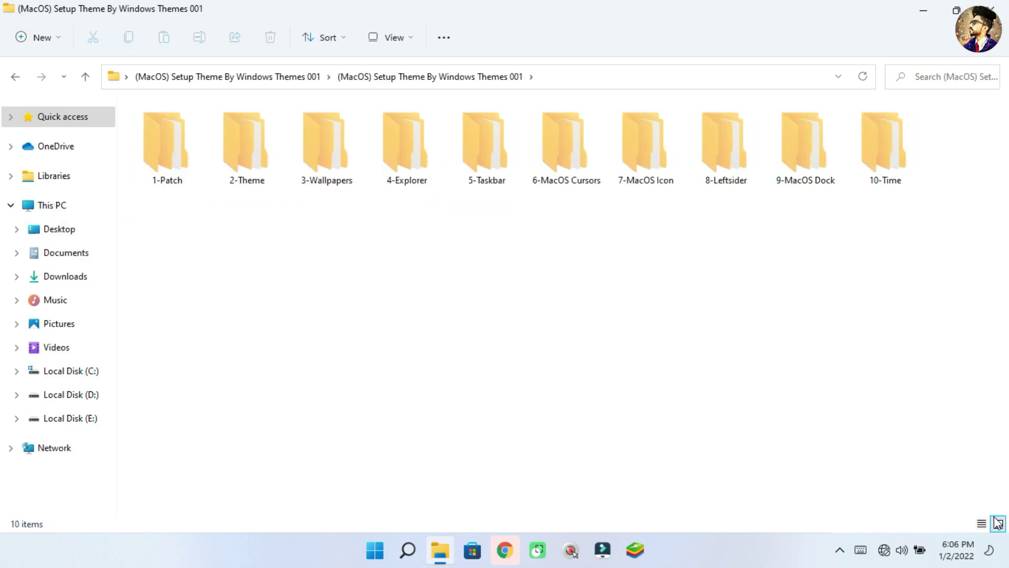
Step: Run ThemeTool from the 1-Patch folder as administrator and accept its license
{"action": "double_click", "coordinate": [192, 128]}
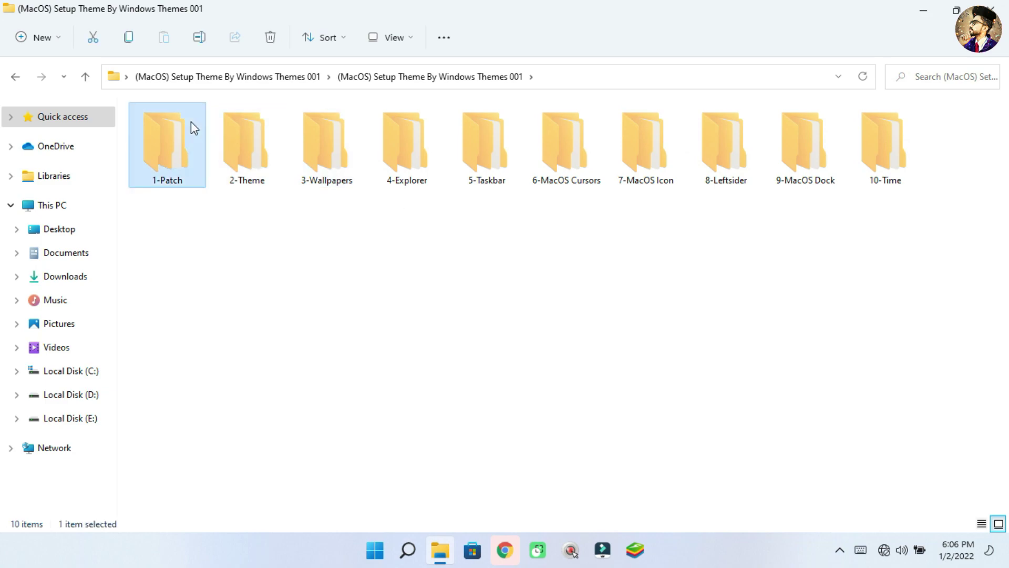
{"action": "left_click", "coordinate": [191, 124]}
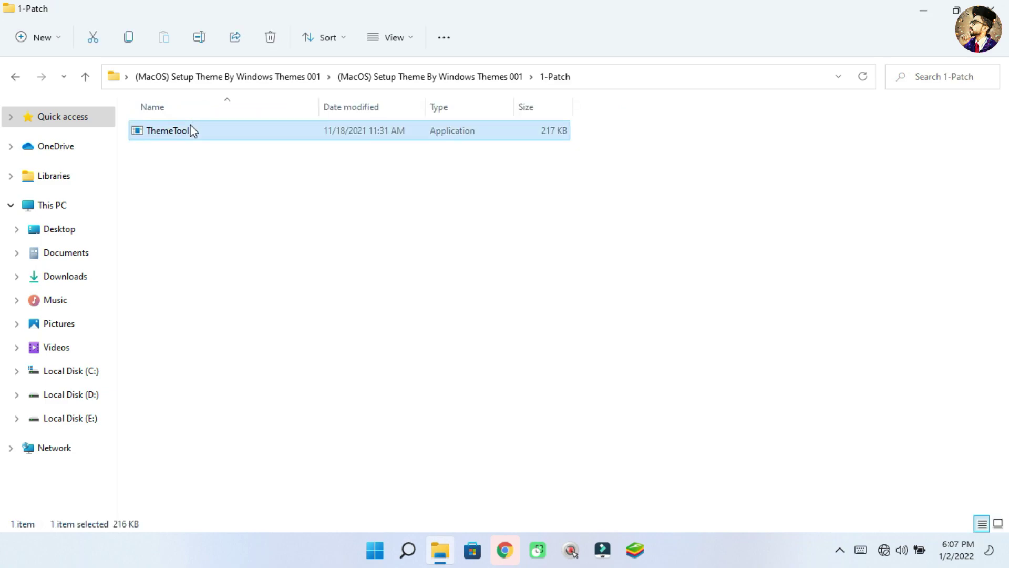
{"action": "right_click", "coordinate": [191, 131]}
{"action": "left_click", "coordinate": [223, 199]}
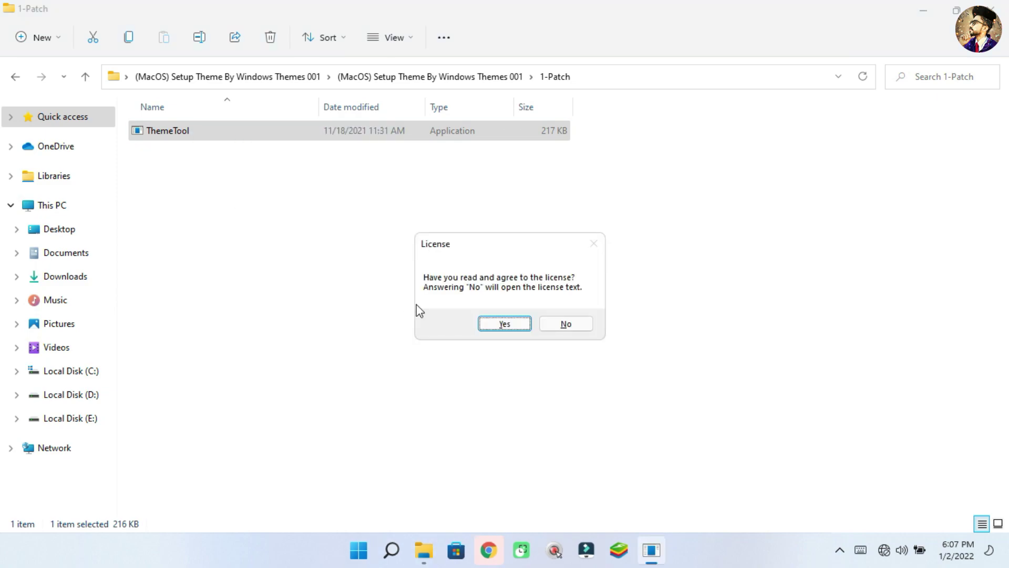
{"action": "left_click", "coordinate": [507, 327]}
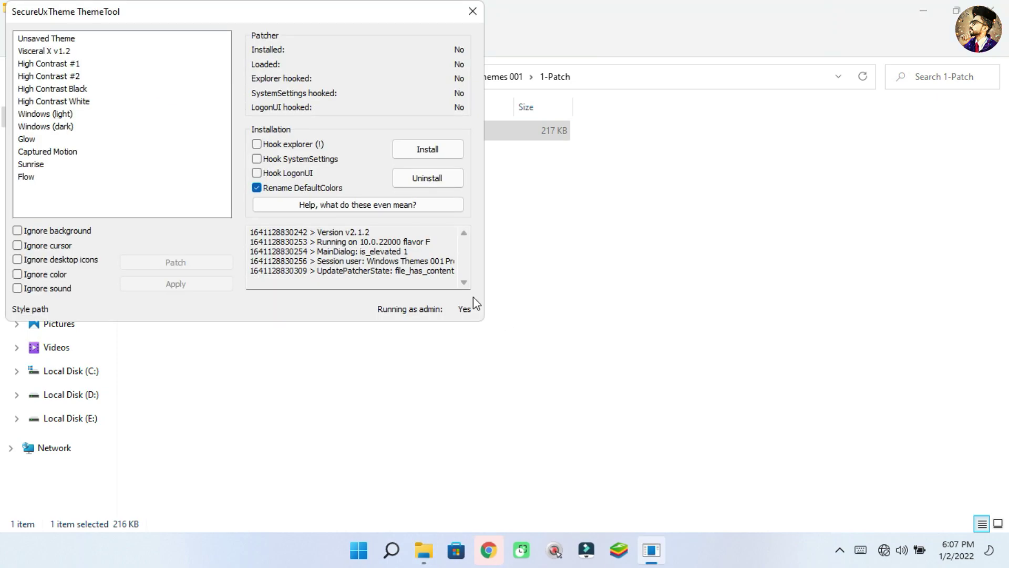
Step: Install the SecureUxTheme patcher with Hook LogonUI and Hook SystemSettings enabled, and reboot the computer
{"action": "left_click", "coordinate": [310, 172]}
{"action": "left_click", "coordinate": [310, 161]}
{"action": "left_click", "coordinate": [403, 151]}
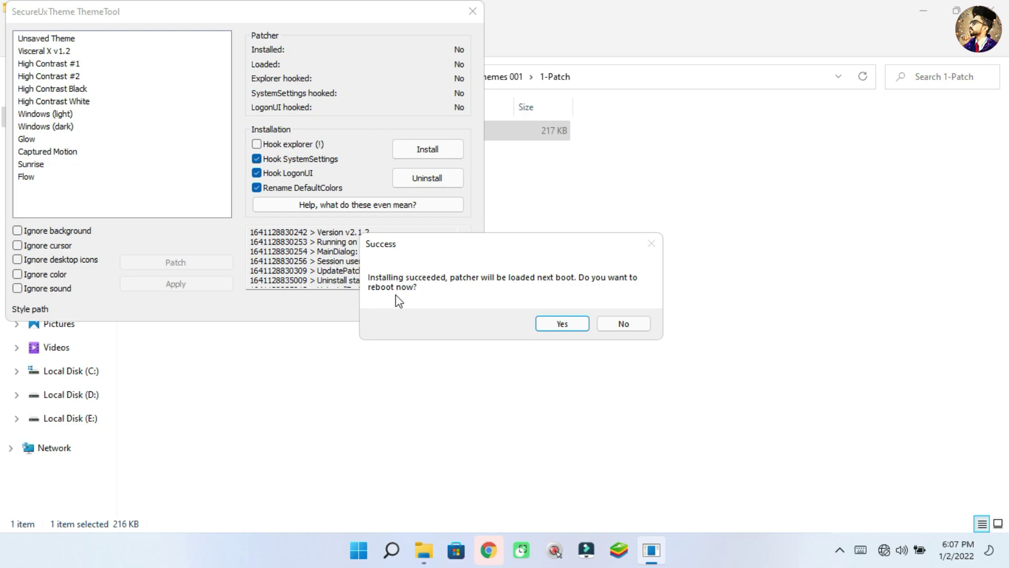
{"action": "left_click", "coordinate": [562, 327]}
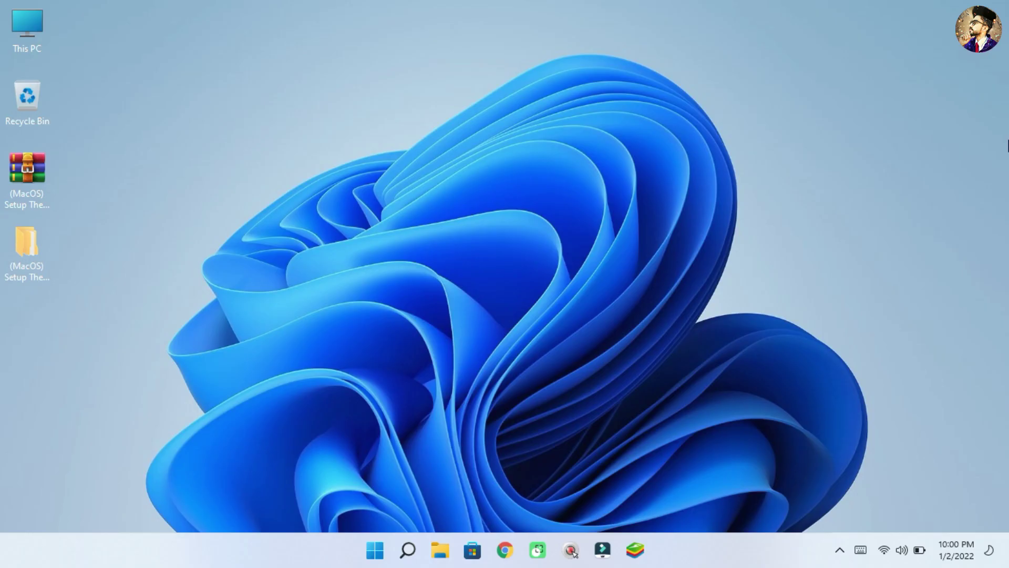
Step: Copy the BIB3DM folder and the BIB3DM MAC theme file from the extracted 2-Theme folder
{"action": "double_click", "coordinate": [8, 270]}
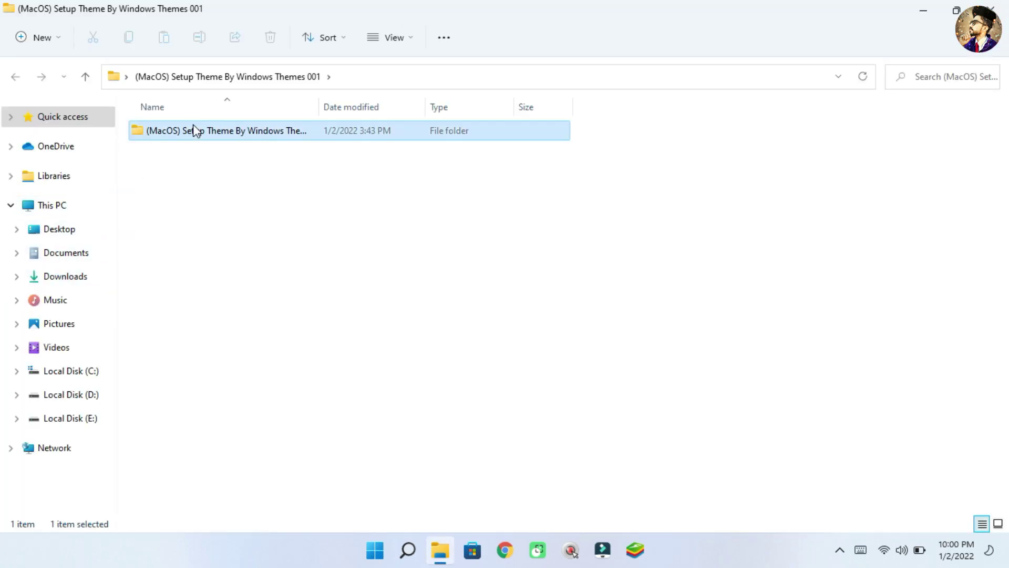
{"action": "double_click", "coordinate": [193, 130]}
{"action": "double_click", "coordinate": [232, 147]}
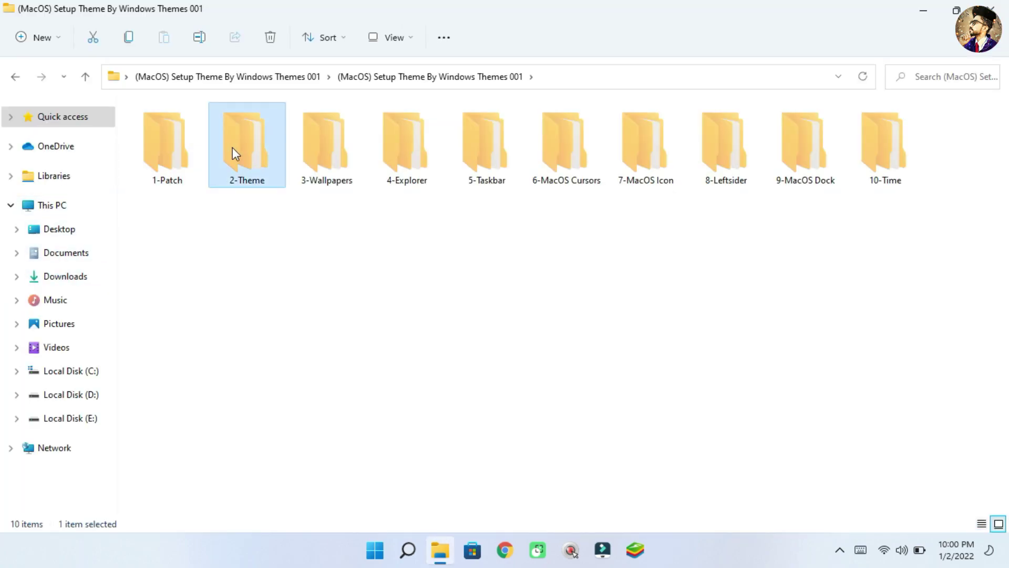
{"action": "left_click_drag", "start_coordinate": [239, 180], "coordinate": [224, 124]}
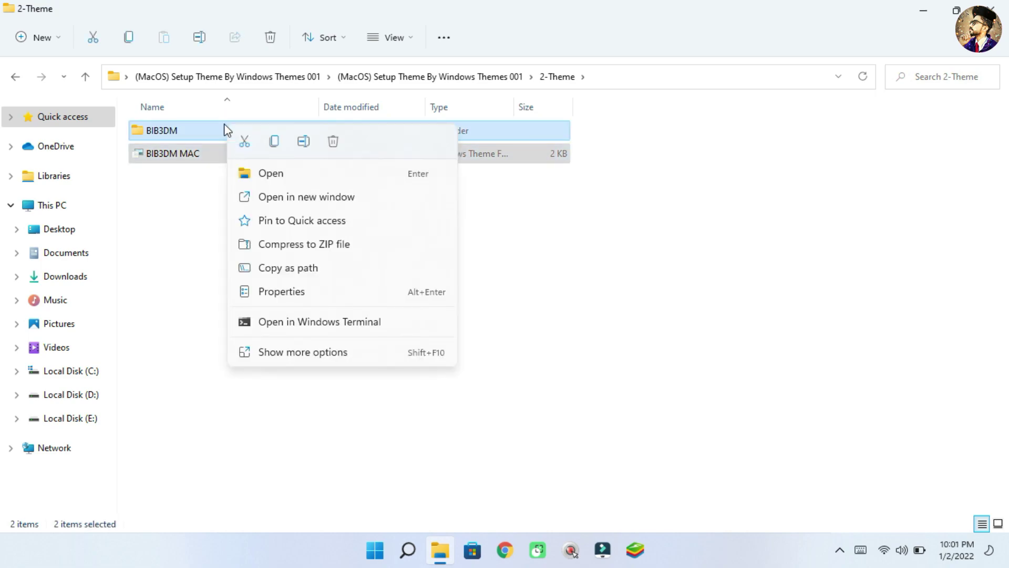
{"action": "left_click", "coordinate": [274, 141]}
Step: Go to the Themes folder under Windows\Resources on Local Disk (C:)
{"action": "left_click", "coordinate": [94, 372]}
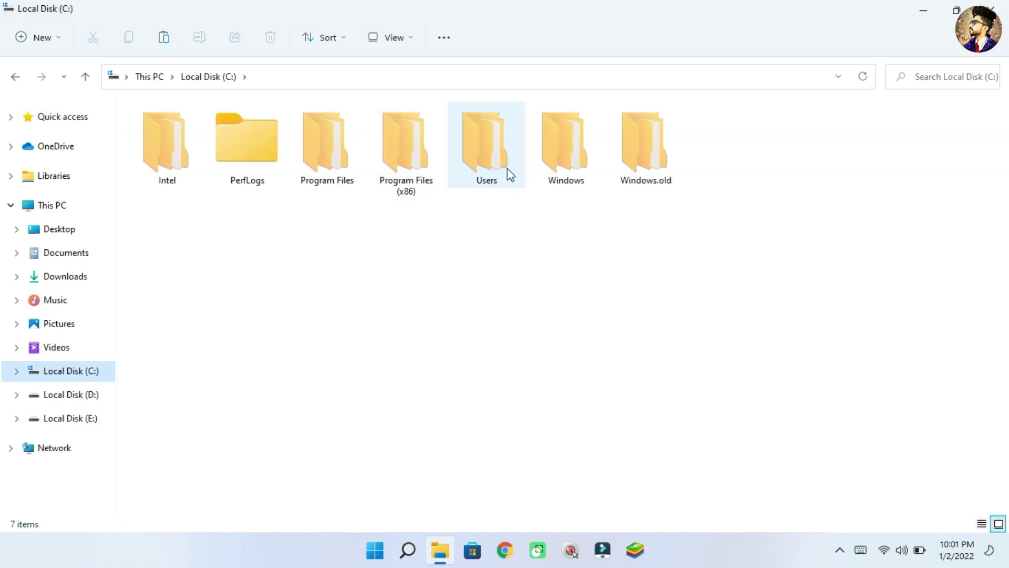
{"action": "left_click", "coordinate": [566, 160]}
{"action": "double_click", "coordinate": [566, 160]}
{"action": "left_click", "coordinate": [400, 177]}
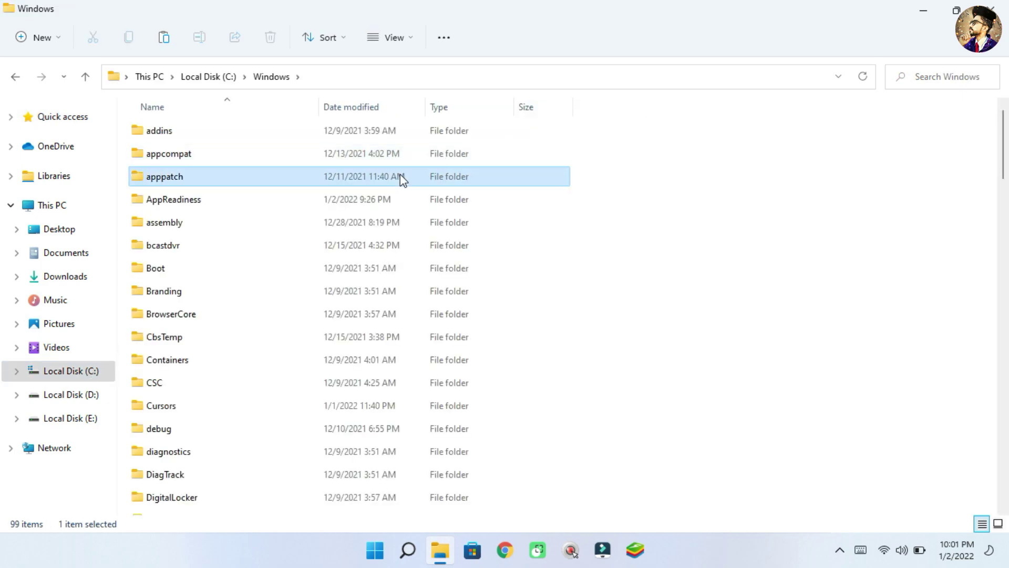
{"action": "key", "text": "r"}
{"action": "left_click", "coordinate": [356, 178]}
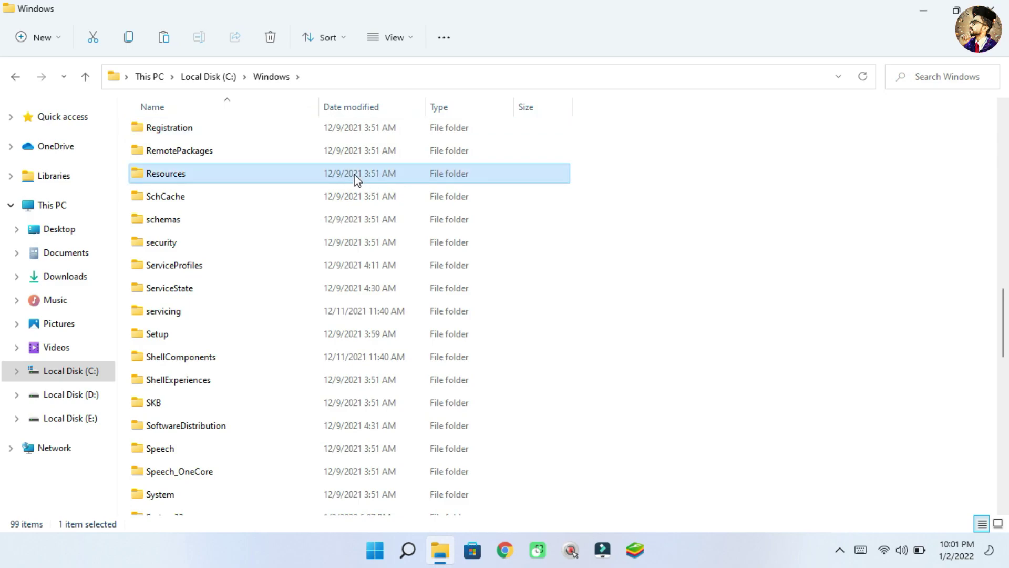
{"action": "double_click", "coordinate": [356, 178]}
{"action": "left_click", "coordinate": [345, 159]}
{"action": "double_click", "coordinate": [345, 159]}
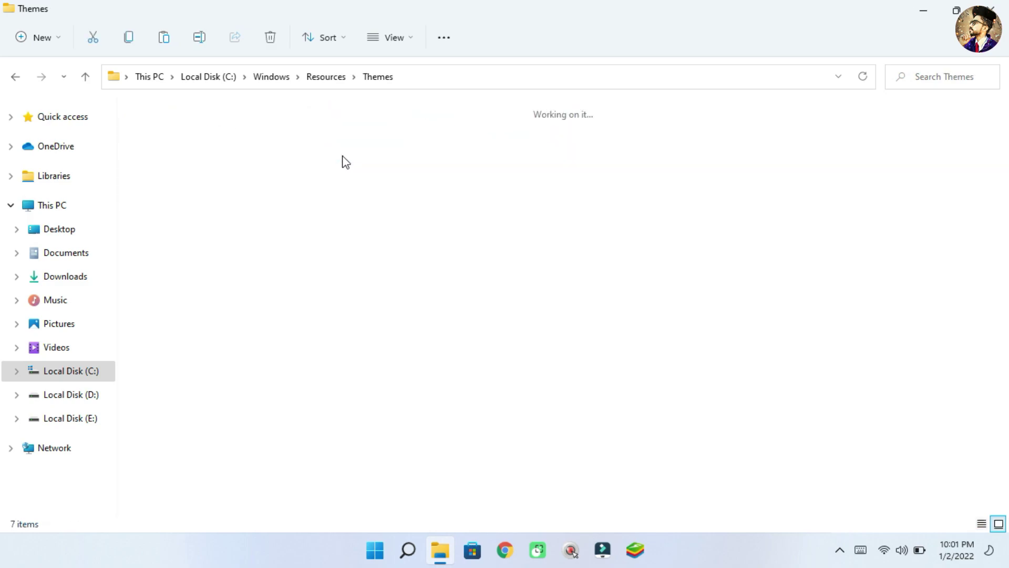
Step: Paste the copied BIB3DM folder and BIB3DM MAC theme file into the Themes folder and close the window
{"action": "right_click", "coordinate": [383, 238]}
{"action": "left_click", "coordinate": [400, 256]}
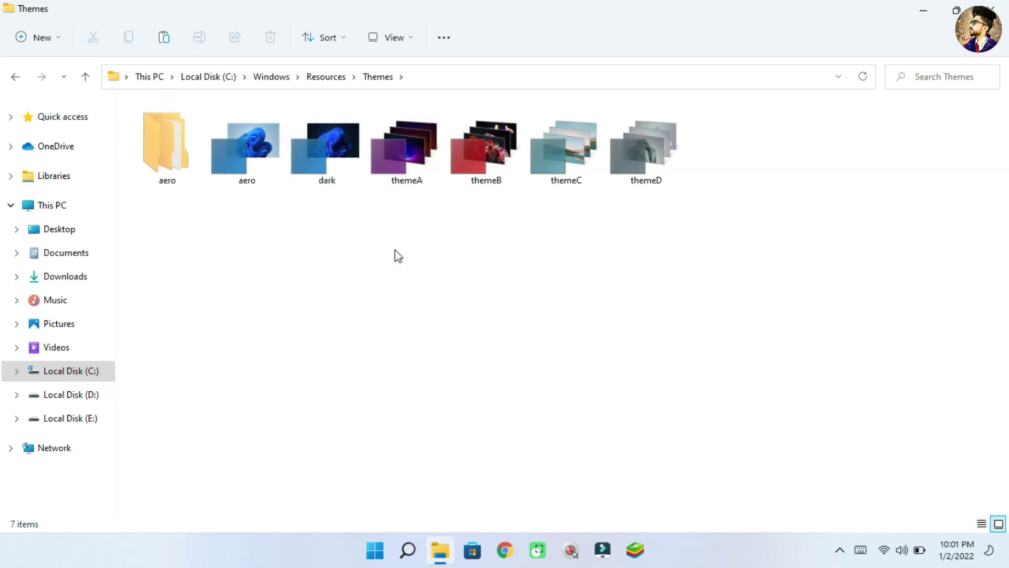
{"action": "left_click", "coordinate": [274, 198]}
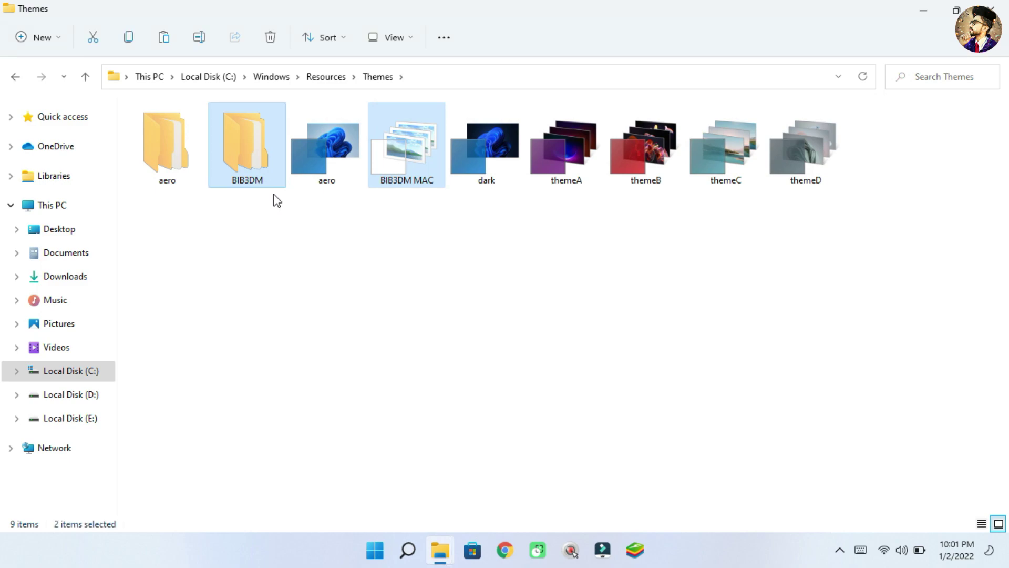
{"action": "left_click", "coordinate": [991, 9]}
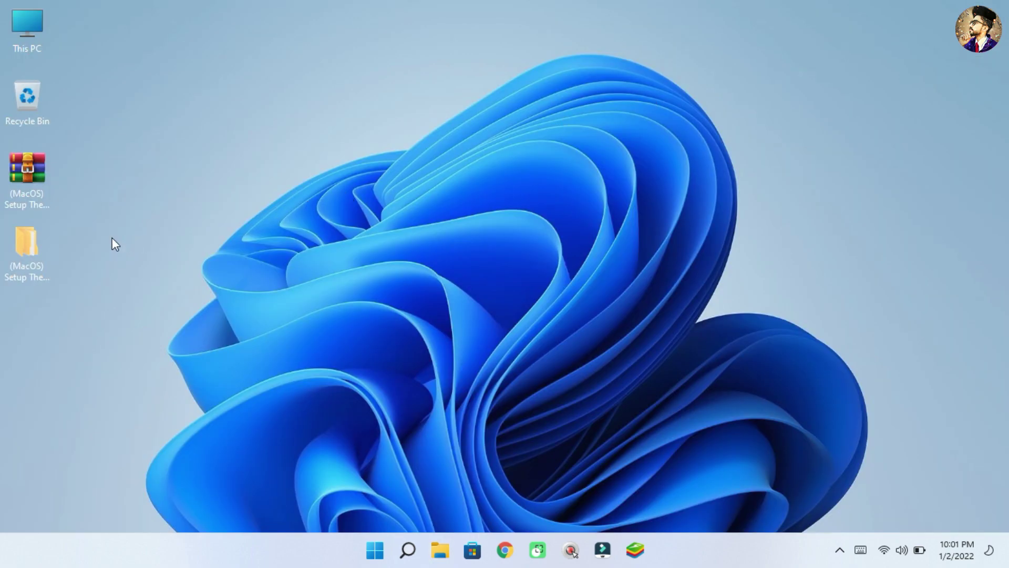
Step: Reopen the extracted setup's 1-Patch folder, run ThemeTool as administrator and agree to the license
{"action": "double_click", "coordinate": [23, 250]}
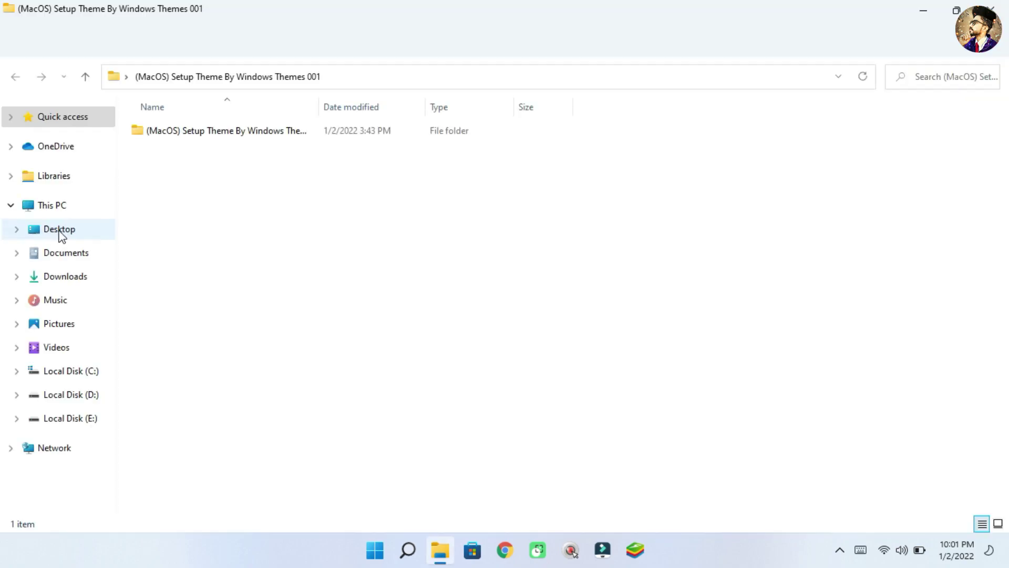
{"action": "double_click", "coordinate": [167, 133]}
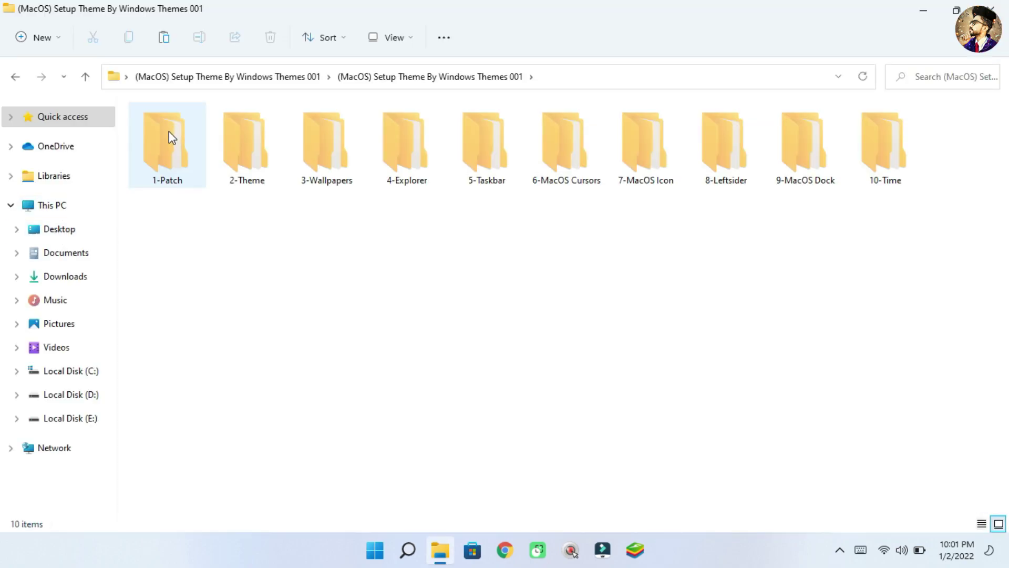
{"action": "double_click", "coordinate": [168, 132]}
{"action": "double_click", "coordinate": [168, 132]}
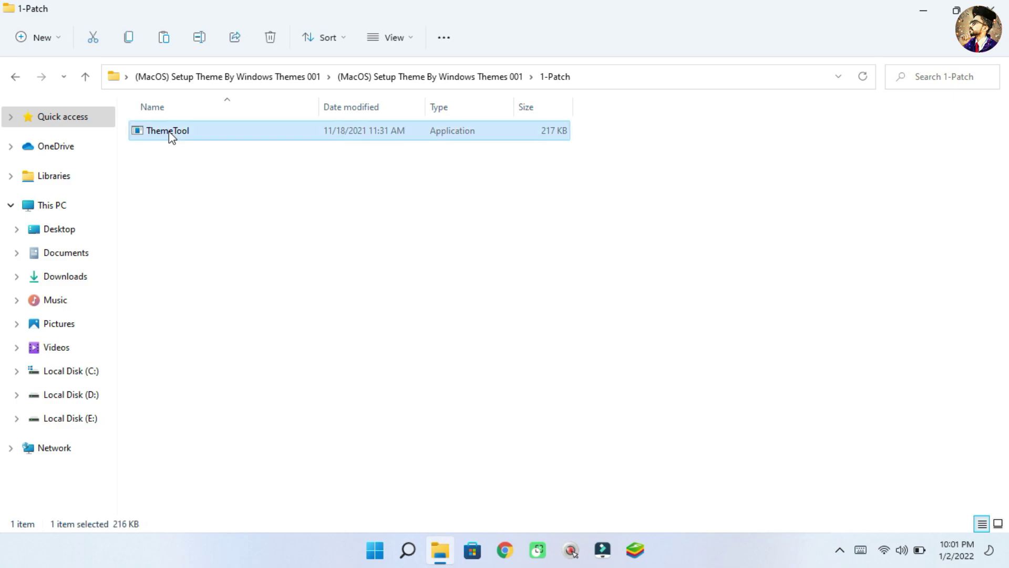
{"action": "right_click", "coordinate": [168, 131]}
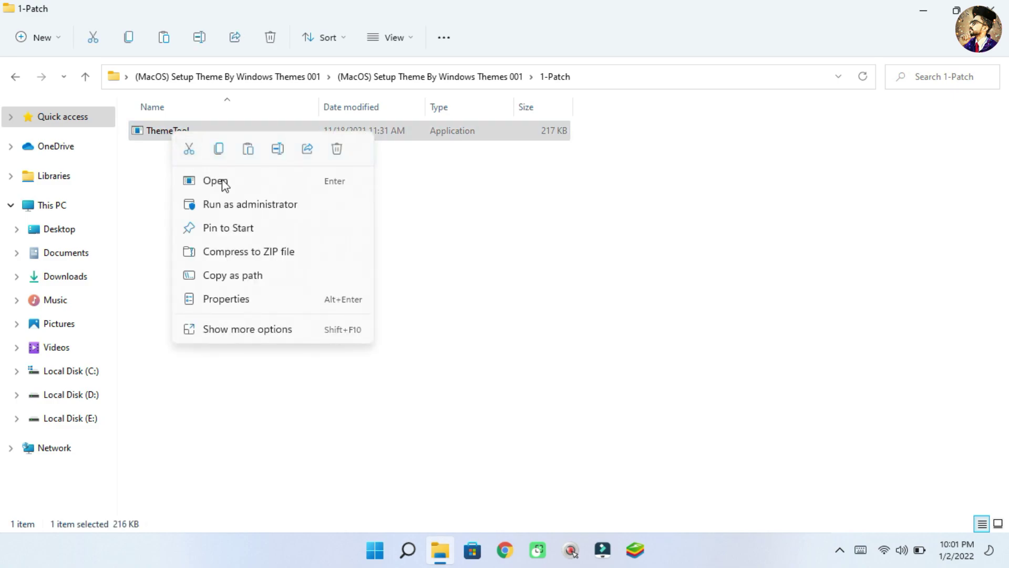
{"action": "left_click", "coordinate": [234, 203]}
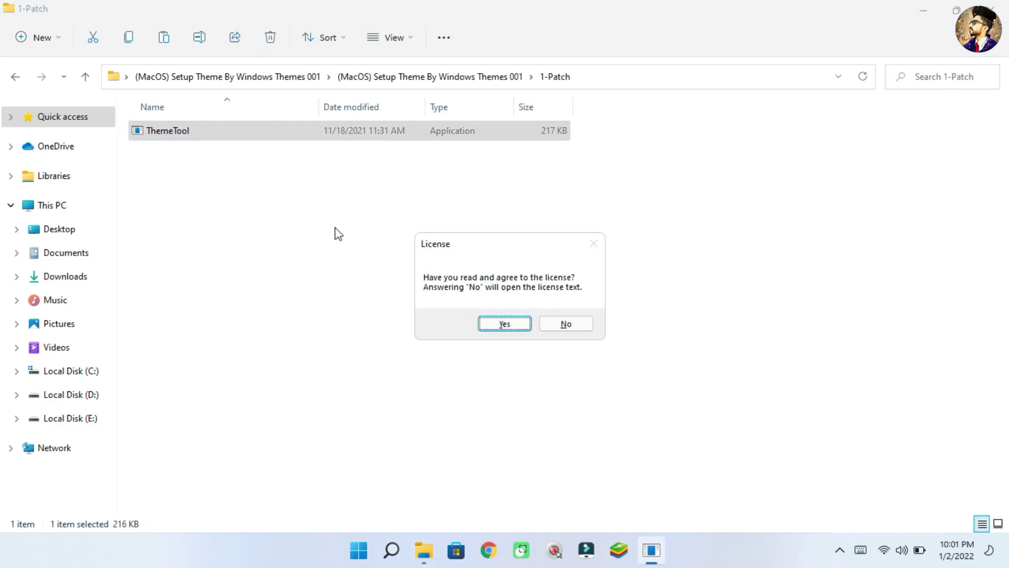
{"action": "left_click", "coordinate": [496, 321]}
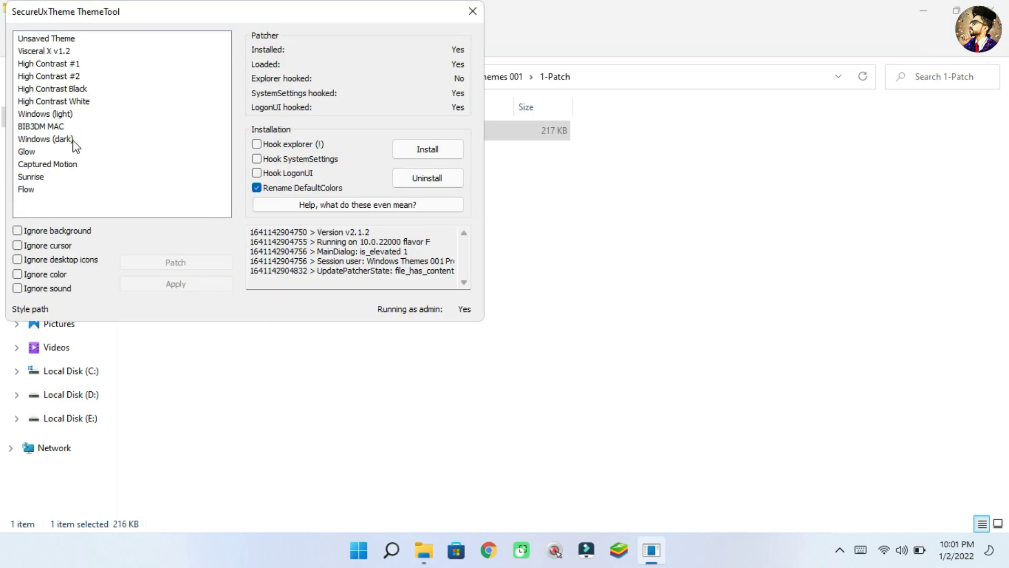
Step: Patch and apply the BIB3DM MAC theme, and close ThemeTool
{"action": "left_click", "coordinate": [60, 126]}
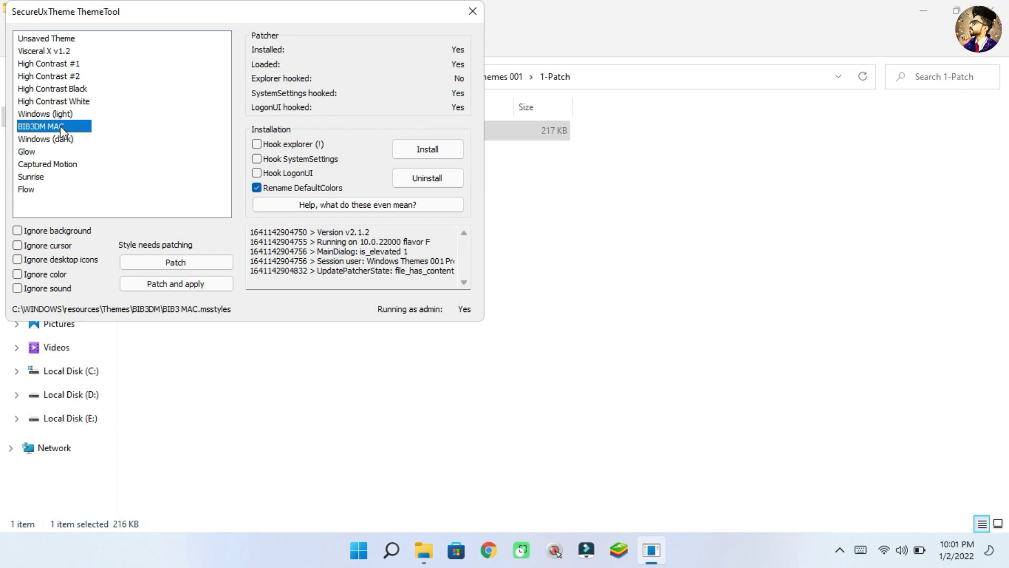
{"action": "left_click", "coordinate": [163, 284]}
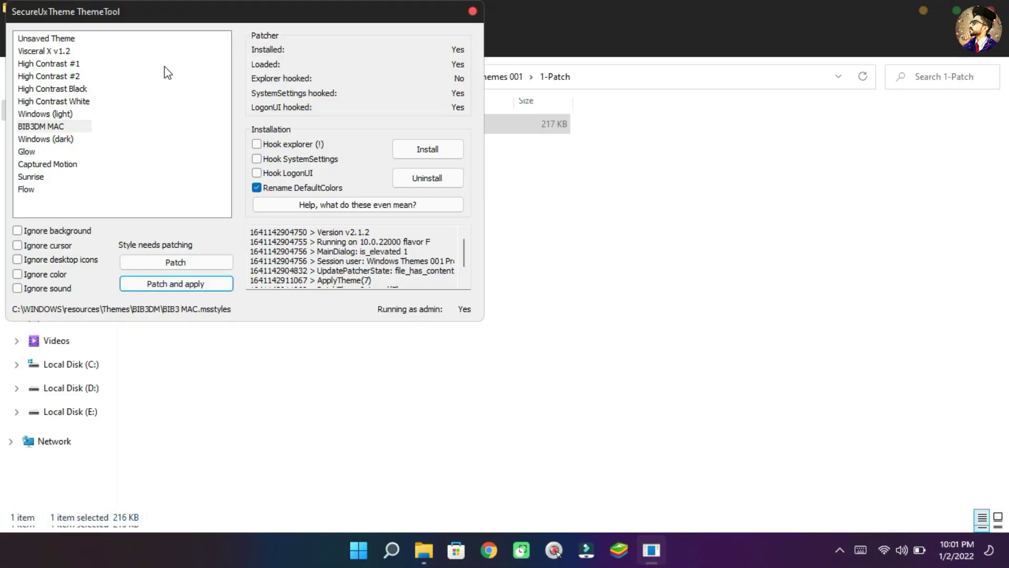
{"action": "left_click_drag", "start_coordinate": [232, 12], "coordinate": [437, 109]}
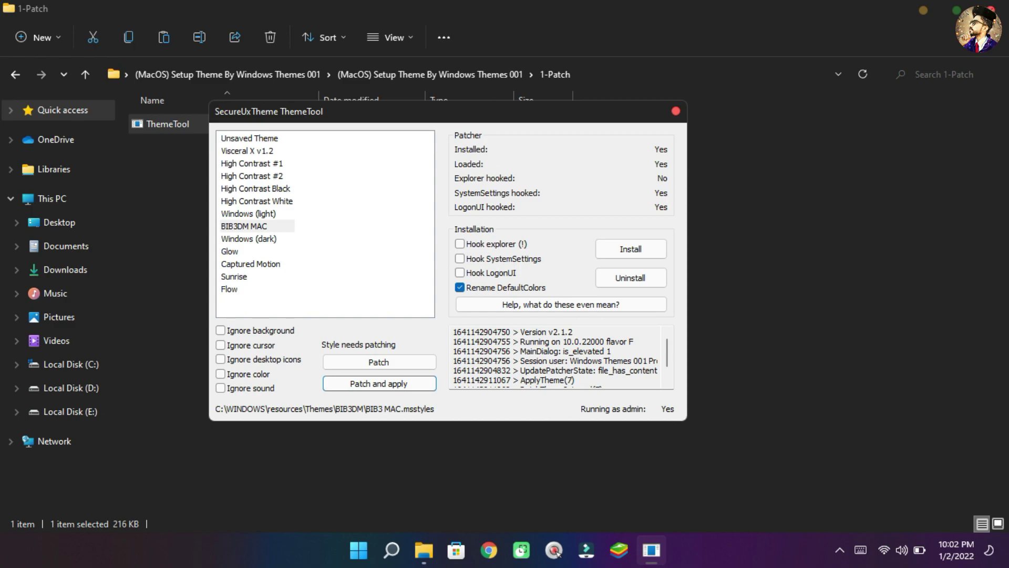
{"action": "left_click", "coordinate": [676, 111]}
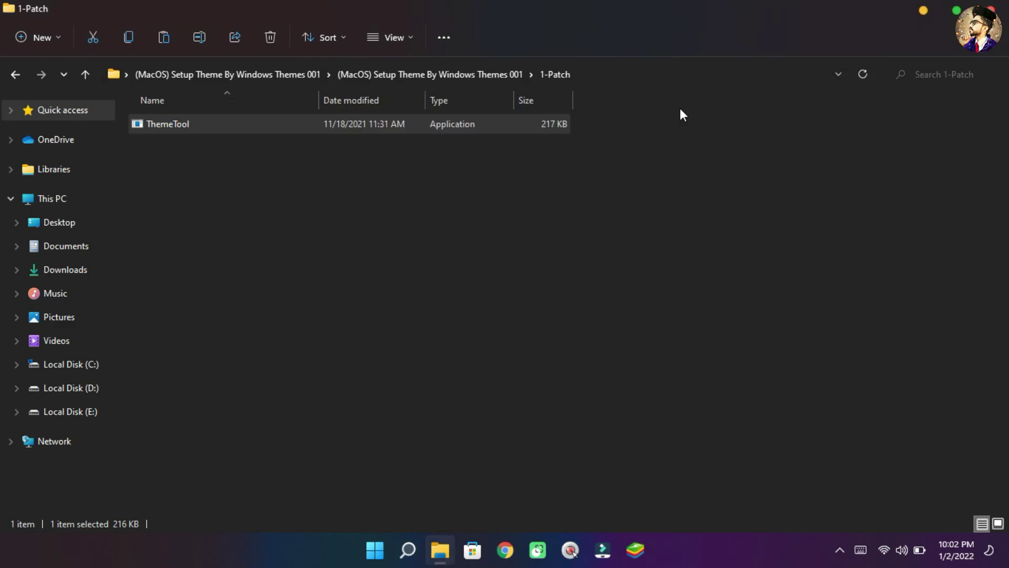
Step: Open the 3-Wallpapers folder of the extracted setup and view macos-1.jpg and macos-2.jpeg in Photos
{"action": "left_click", "coordinate": [18, 77]}
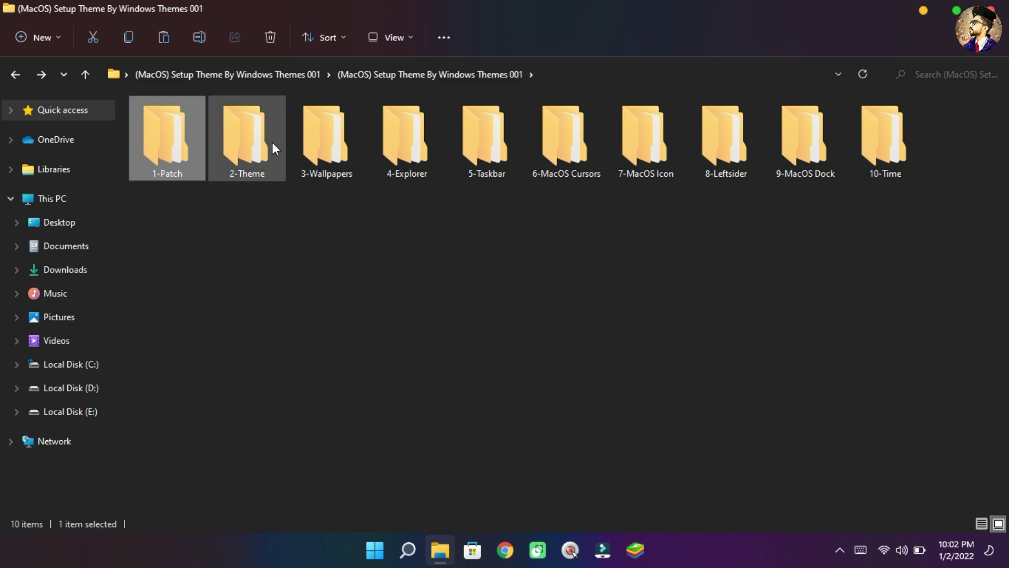
{"action": "double_click", "coordinate": [316, 149]}
{"action": "double_click", "coordinate": [200, 139]}
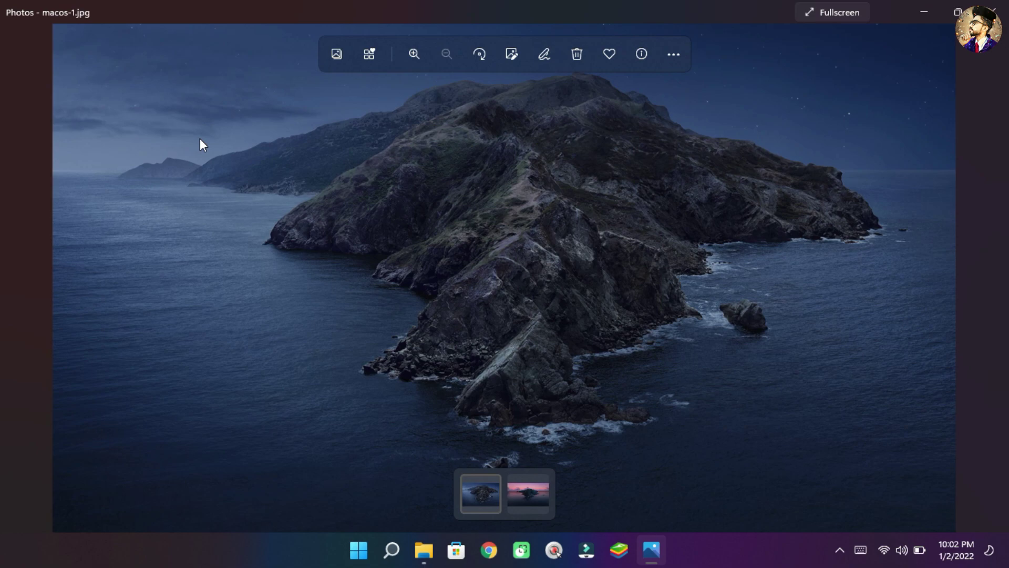
{"action": "key", "text": "Right"}
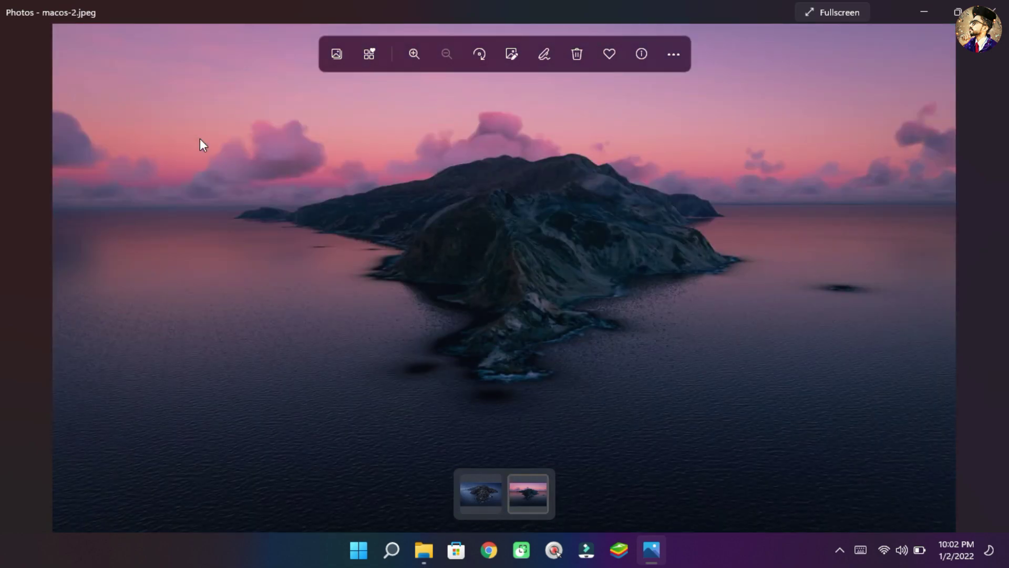
Step: Set macos-1.jpg as the desktop background, check it on the desktop and close the photo viewer
{"action": "key", "text": "Left"}
{"action": "right_click", "coordinate": [200, 140]}
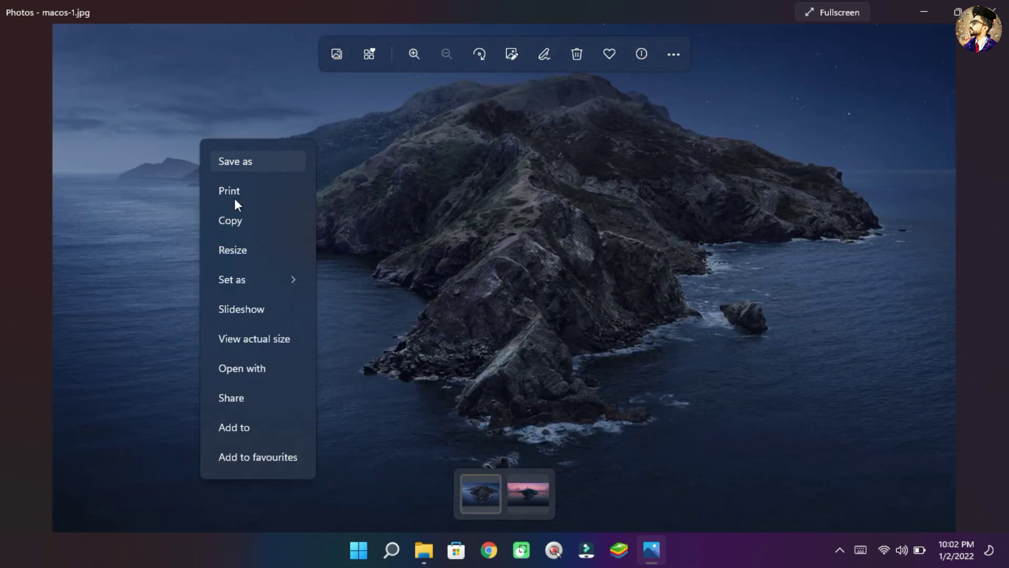
{"action": "mouse_move", "coordinate": [266, 280]}
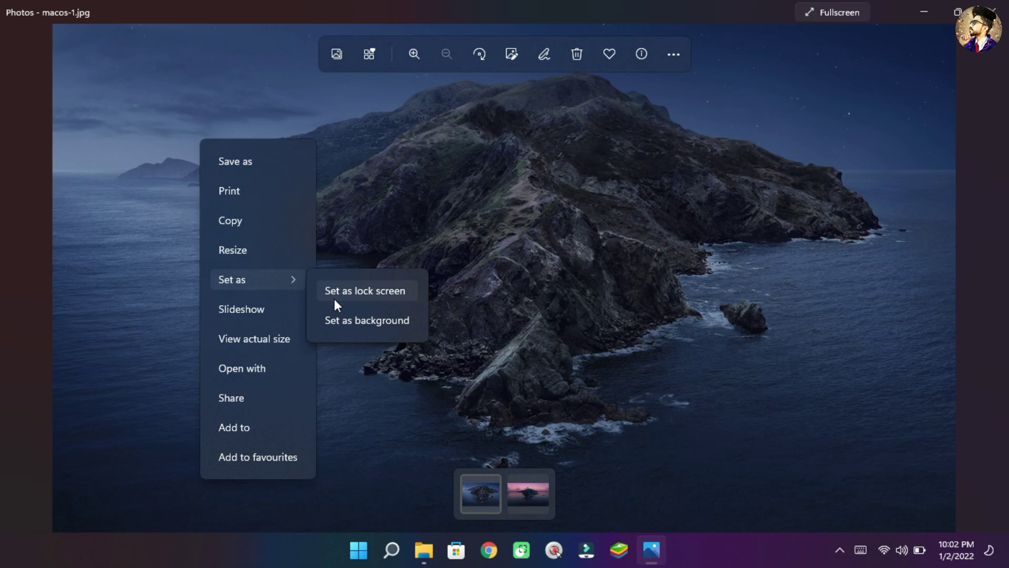
{"action": "left_click", "coordinate": [351, 314]}
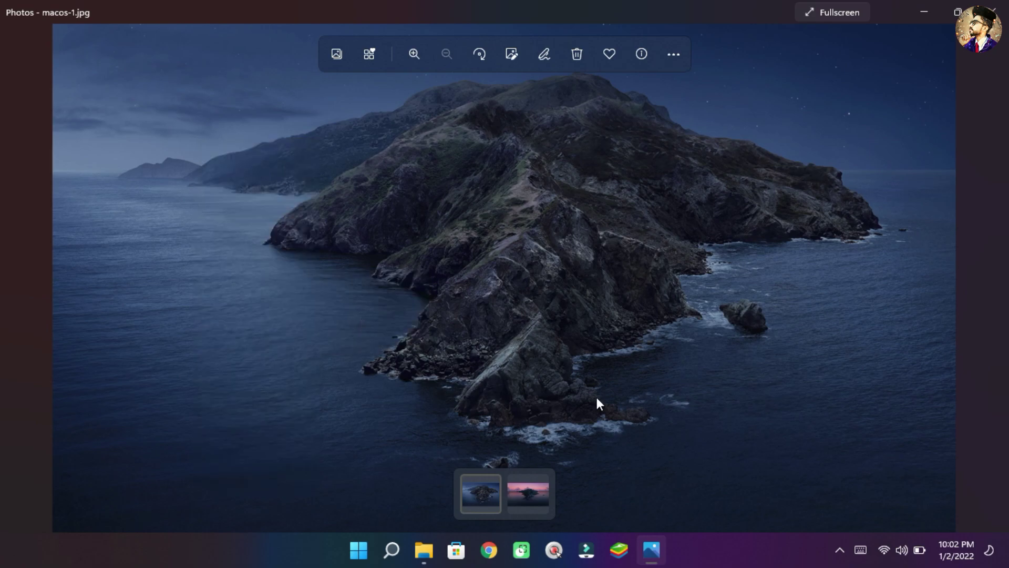
{"action": "key", "text": "super+d"}
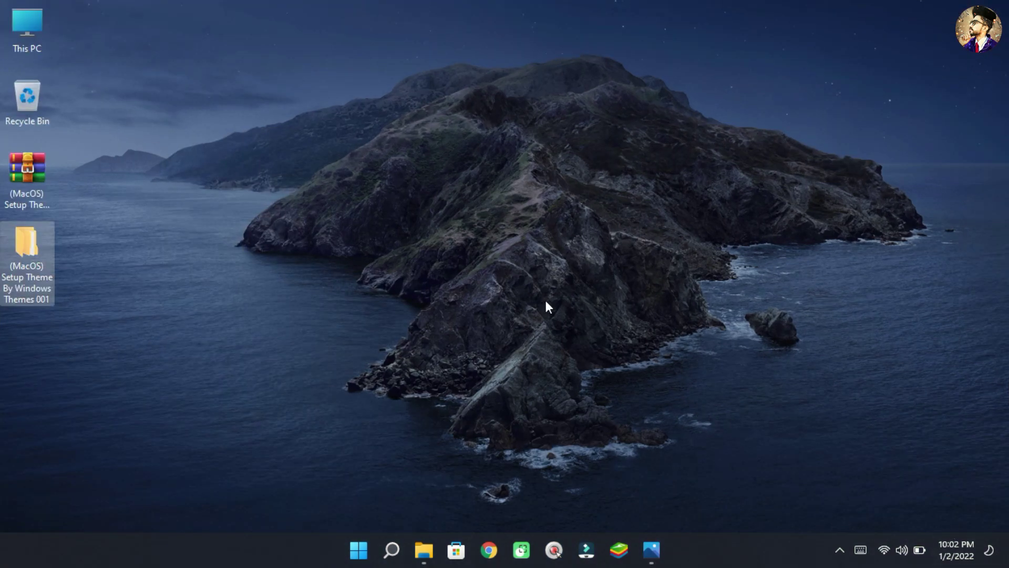
{"action": "left_click", "coordinate": [1006, 565]}
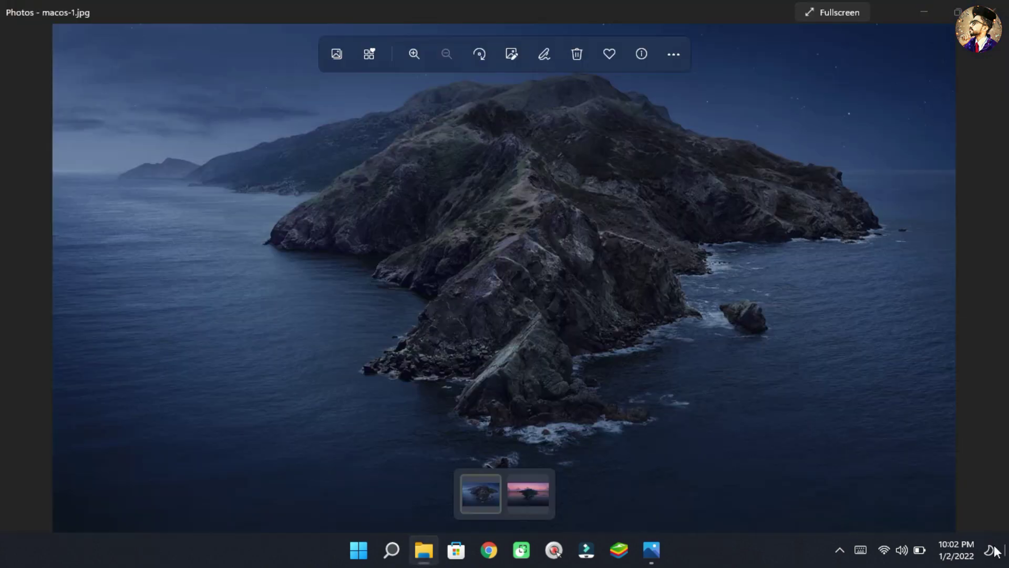
{"action": "left_click", "coordinate": [991, 8]}
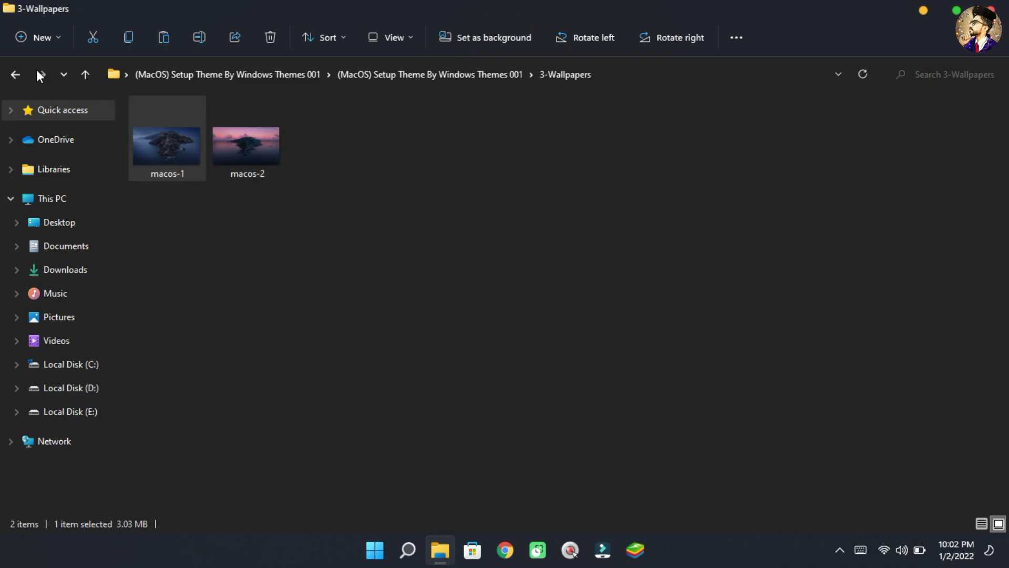
Step: Move the OldNewExplorer folder from the setup's 4-Explorer folder to the root of Local Disk (C:)
{"action": "left_click", "coordinate": [16, 73]}
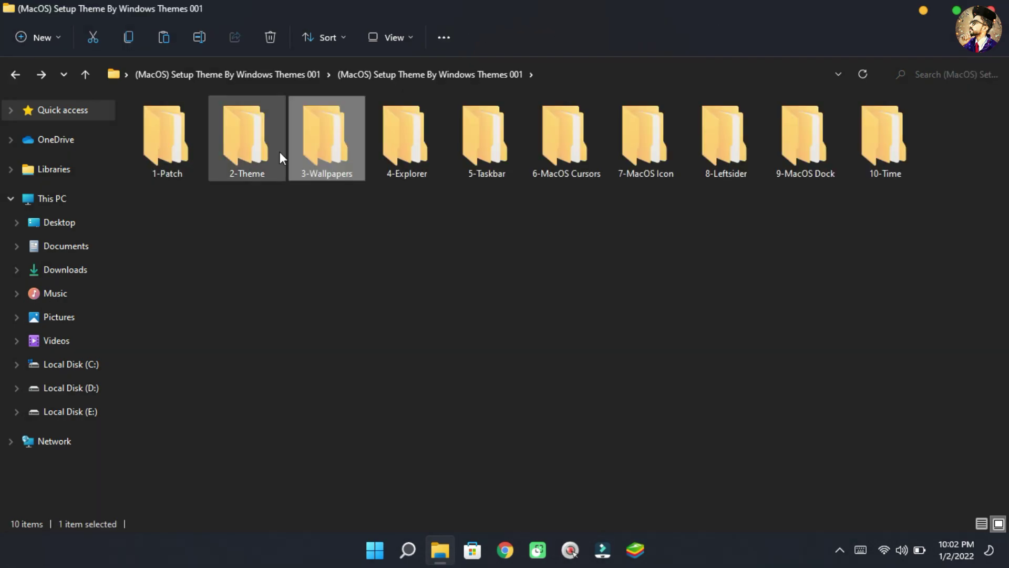
{"action": "double_click", "coordinate": [405, 150]}
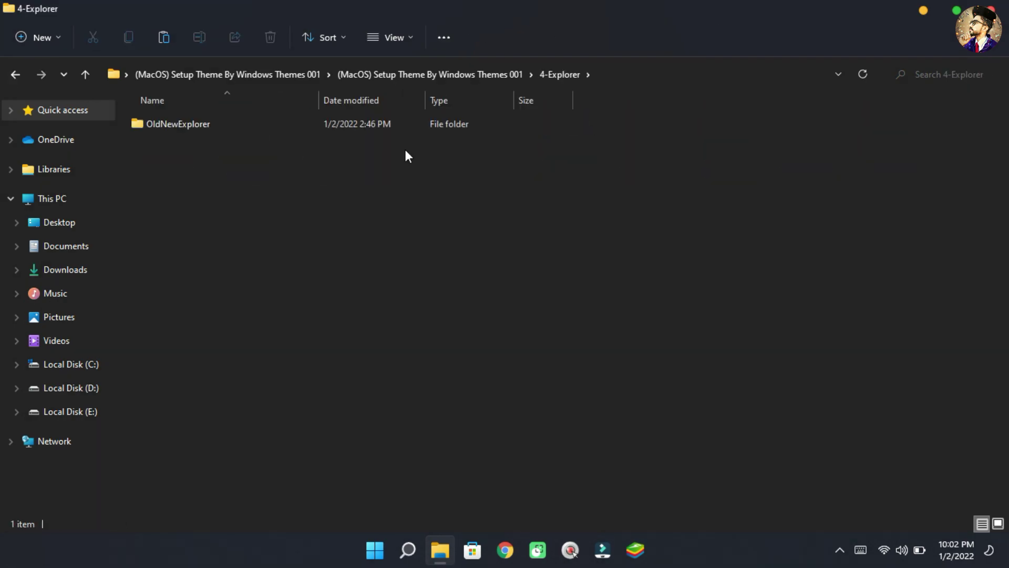
{"action": "right_click", "coordinate": [342, 124]}
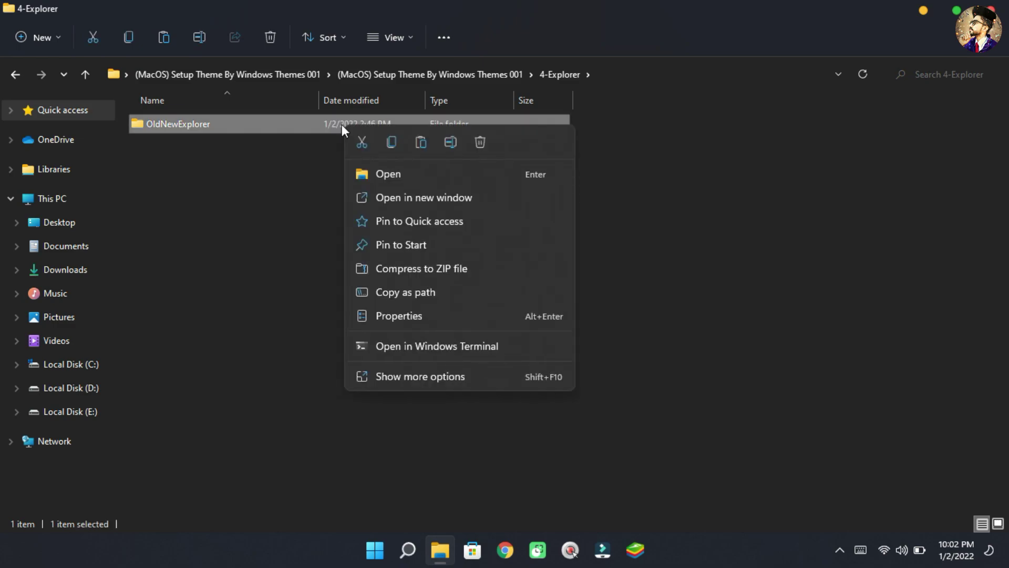
{"action": "left_click", "coordinate": [362, 140]}
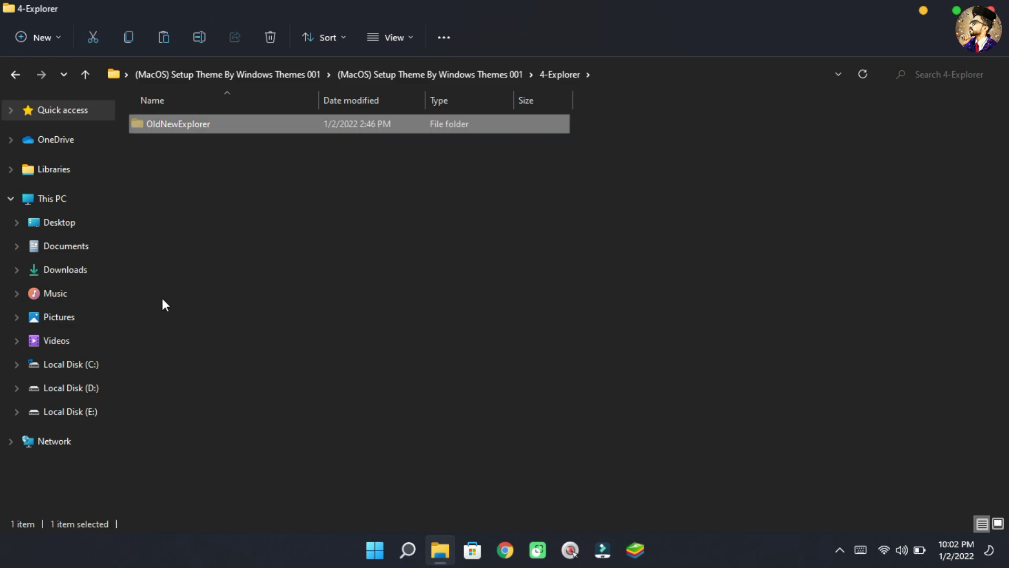
{"action": "left_click", "coordinate": [95, 364]}
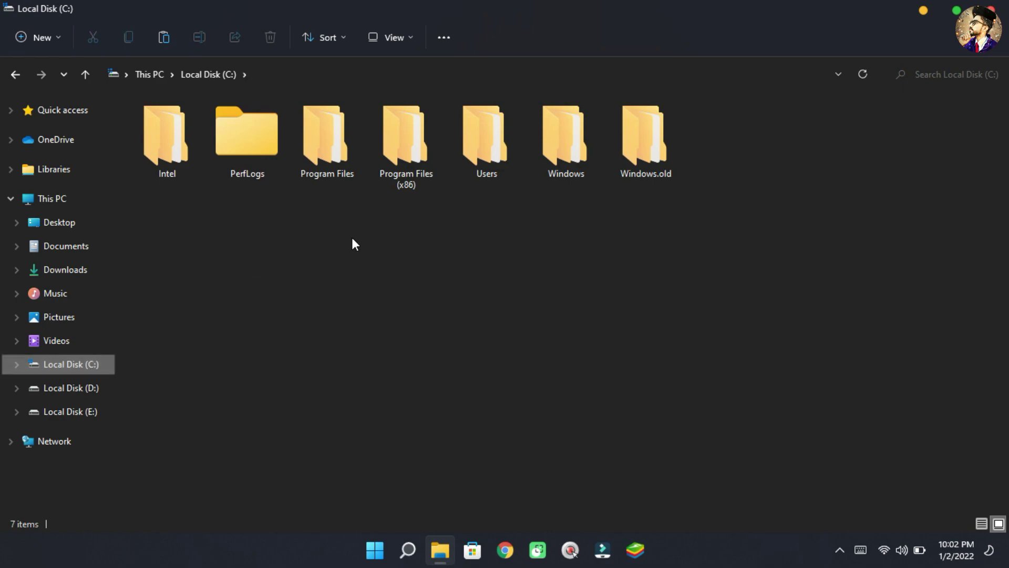
{"action": "right_click", "coordinate": [370, 239]}
{"action": "left_click", "coordinate": [389, 252]}
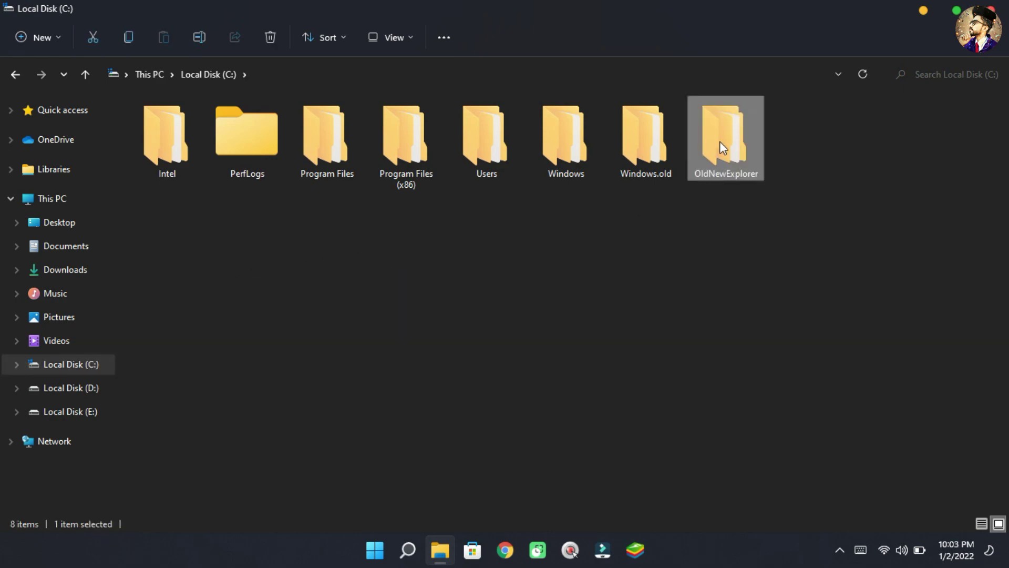
Step: Open the OldNewExplorer folder on drive C: and run OldNewExplorerCfg as administrator
{"action": "double_click", "coordinate": [720, 141]}
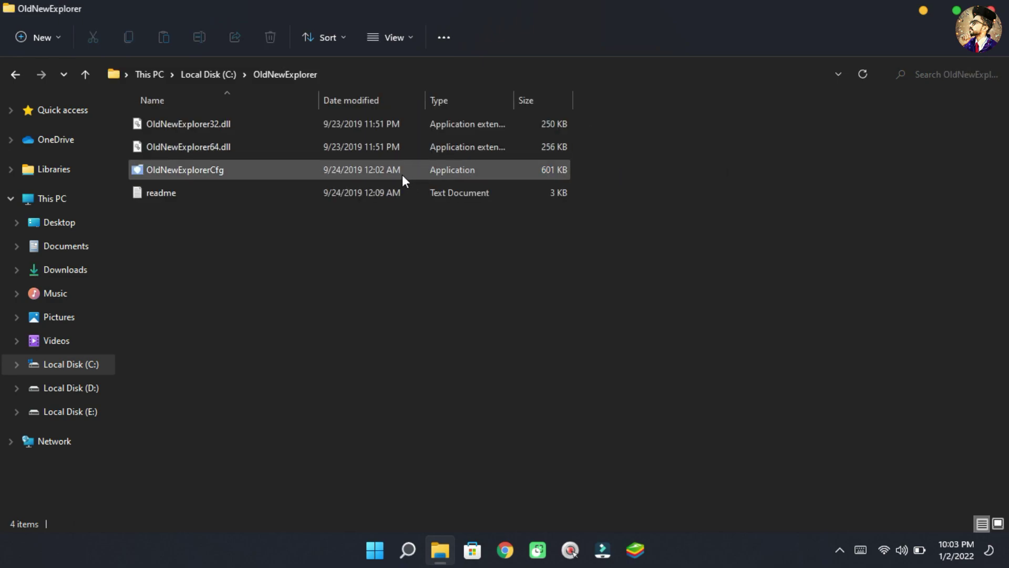
{"action": "right_click", "coordinate": [393, 172]}
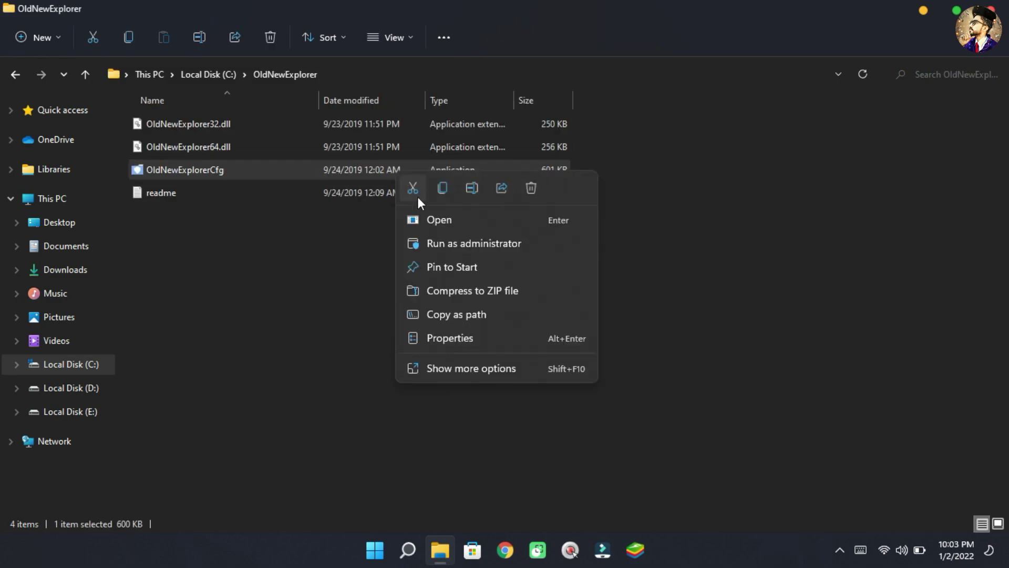
{"action": "left_click", "coordinate": [443, 239]}
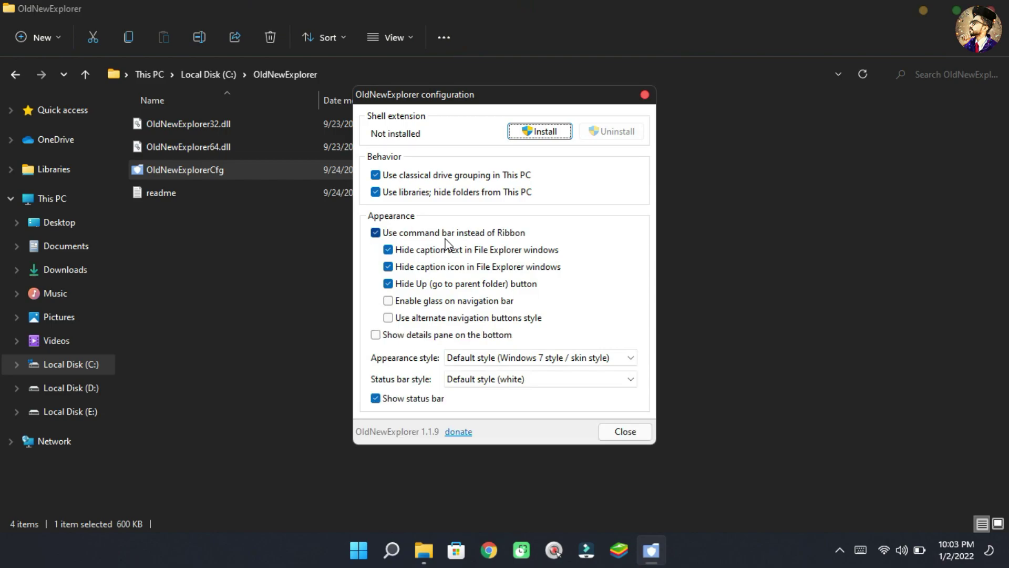
Step: Disable the options for using the command bar instead of the Ribbon and showing the status bar
{"action": "left_click", "coordinate": [386, 235]}
{"action": "left_click", "coordinate": [386, 237]}
{"action": "left_click", "coordinate": [385, 236]}
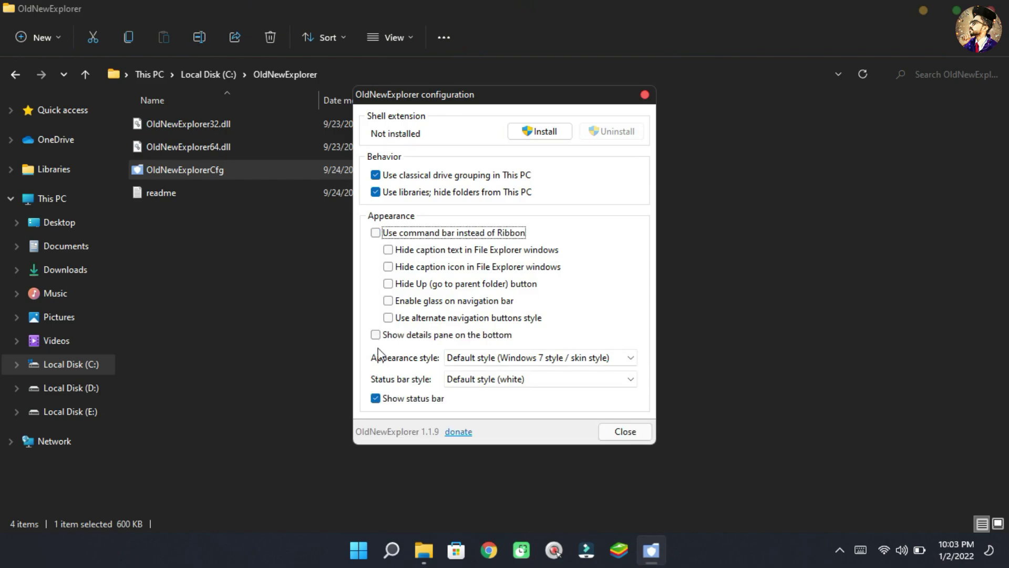
{"action": "left_click", "coordinate": [385, 402]}
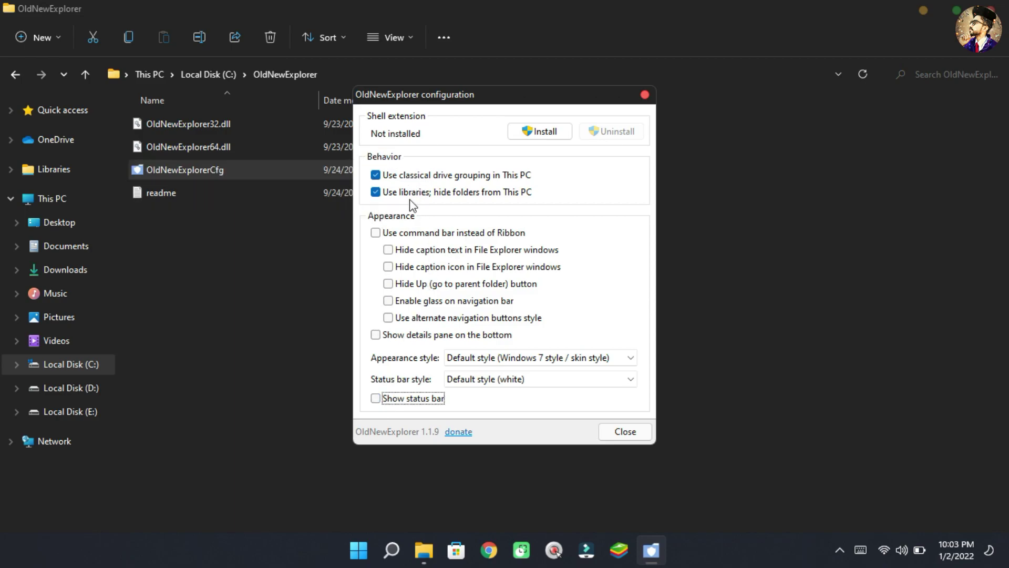
Step: Install the OldNewExplorer shell extension and close its configuration window
{"action": "left_click", "coordinate": [530, 138]}
{"action": "left_click", "coordinate": [532, 139]}
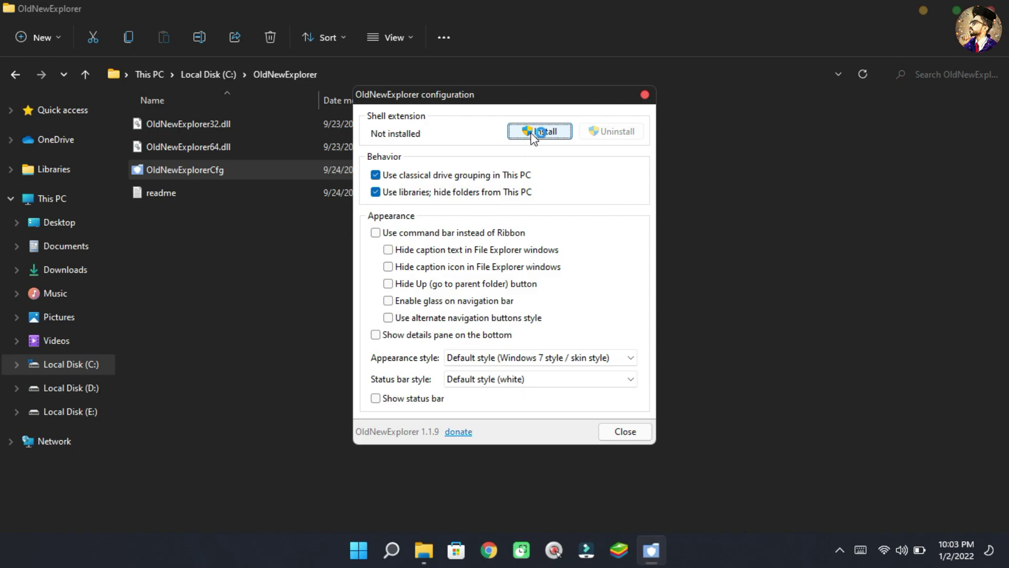
{"action": "left_click", "coordinate": [645, 94]}
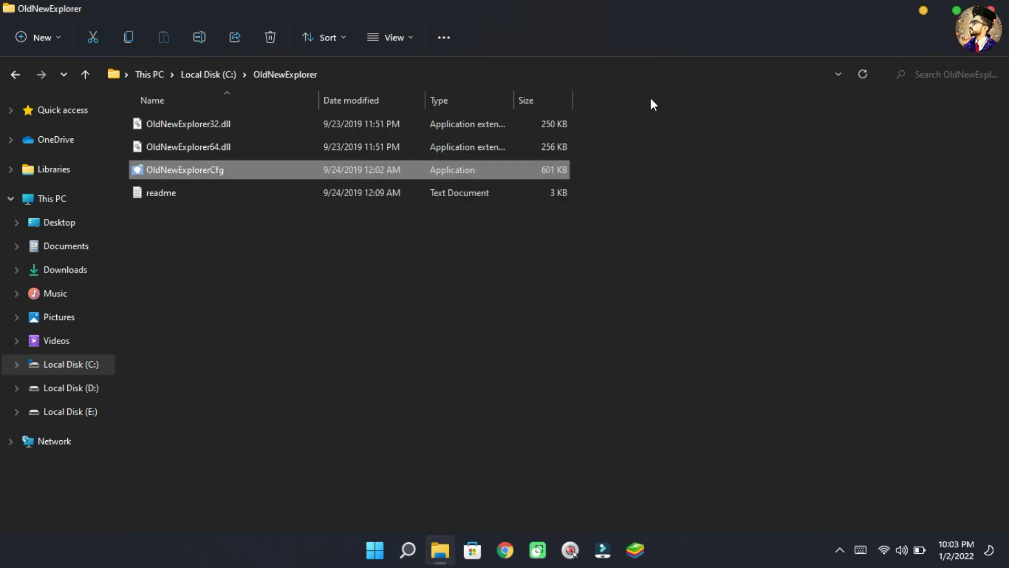
Step: Run StartAllBack_3.2.1_setup from the setup's 5-Taskbar folder and install it for the current user only
{"action": "left_click", "coordinate": [18, 80]}
{"action": "left_click", "coordinate": [18, 80]}
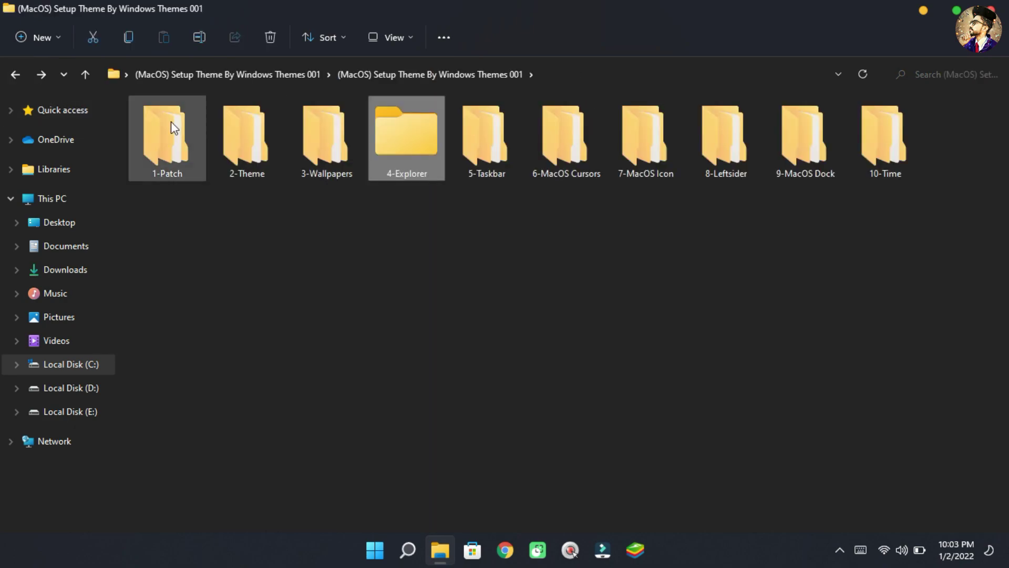
{"action": "double_click", "coordinate": [489, 146]}
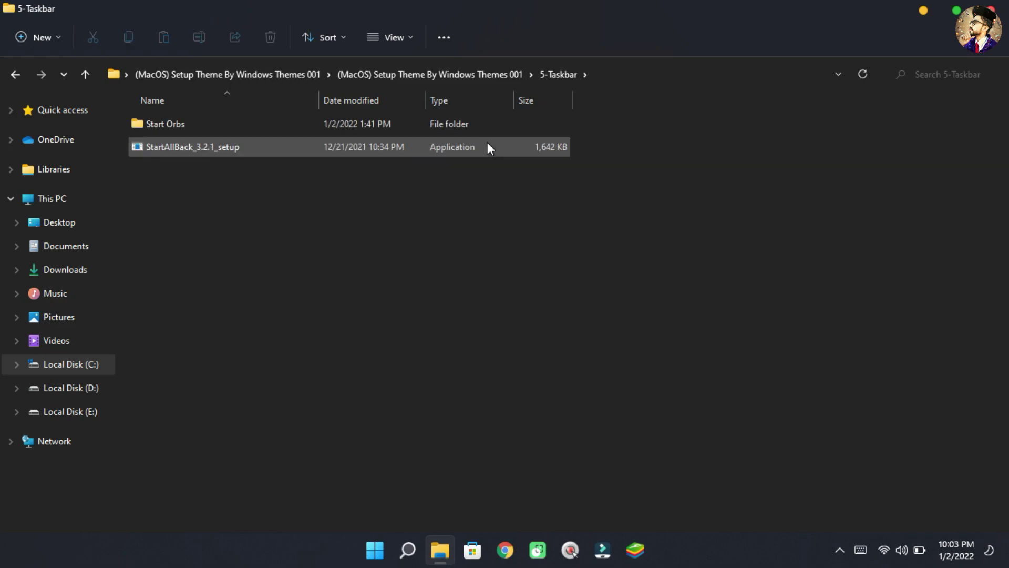
{"action": "double_click", "coordinate": [317, 145]}
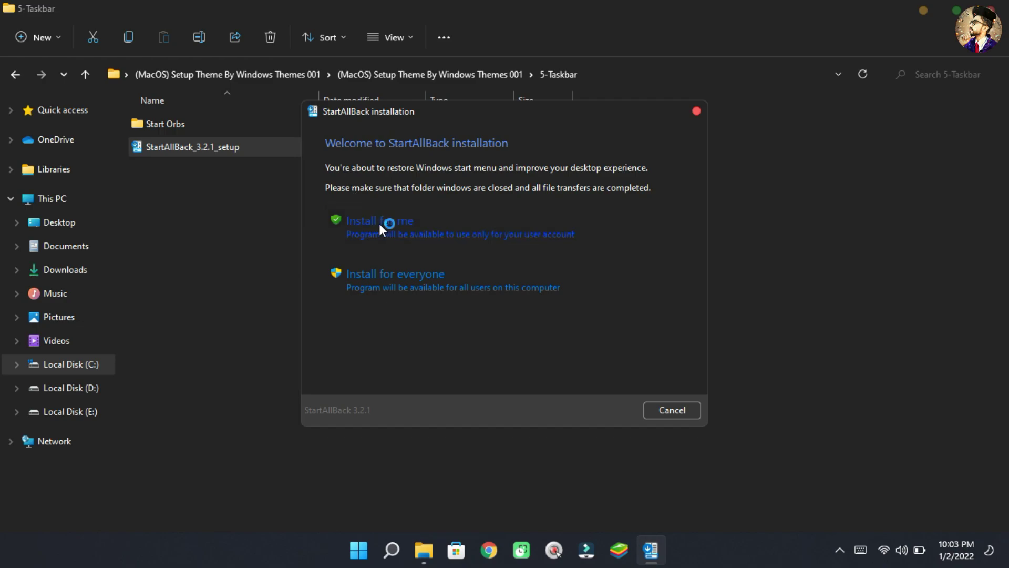
{"action": "left_click", "coordinate": [380, 223]}
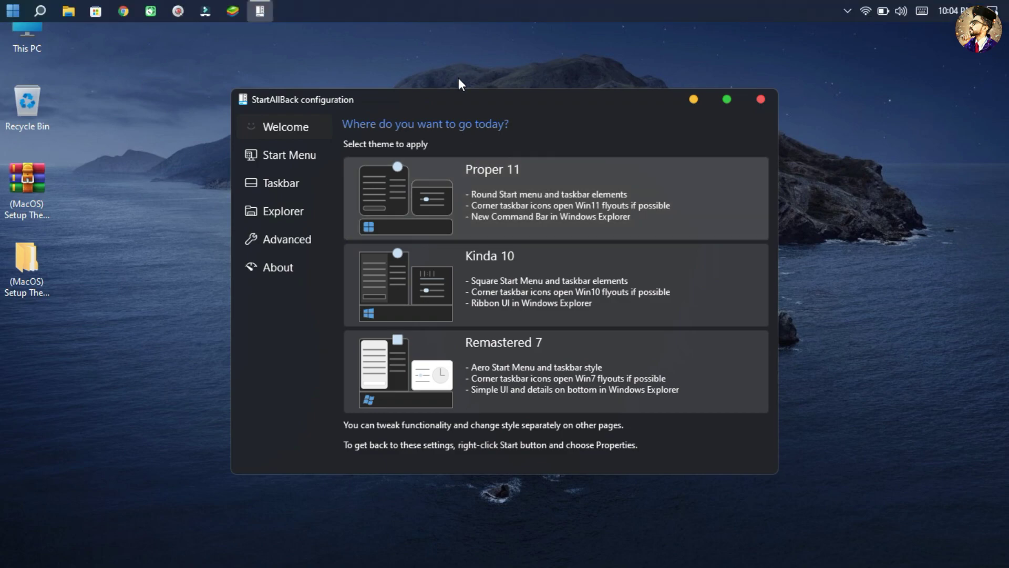
Step: Add the "apple empty" image from the setup's 5-Taskbar\Start Orbs folder to StartAllBack's taskbar start button choices
{"action": "left_click", "coordinate": [313, 156]}
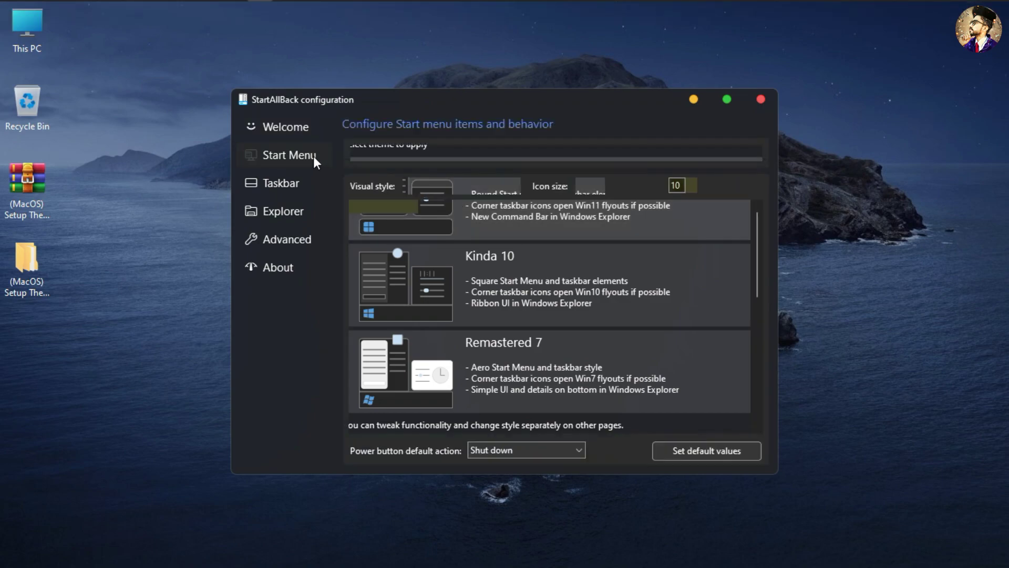
{"action": "left_click", "coordinate": [309, 179]}
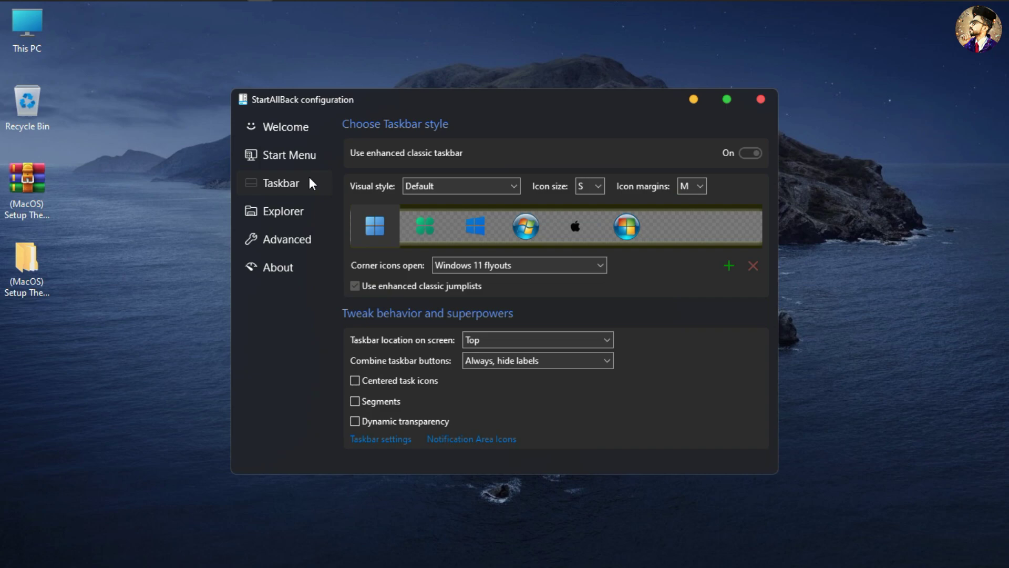
{"action": "left_click", "coordinate": [731, 266]}
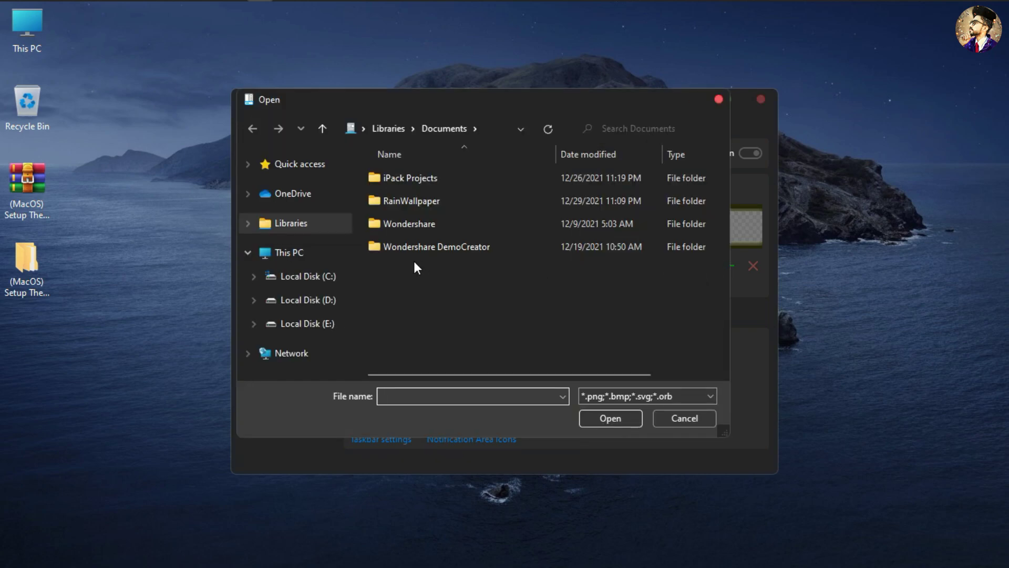
{"action": "left_click", "coordinate": [316, 166]}
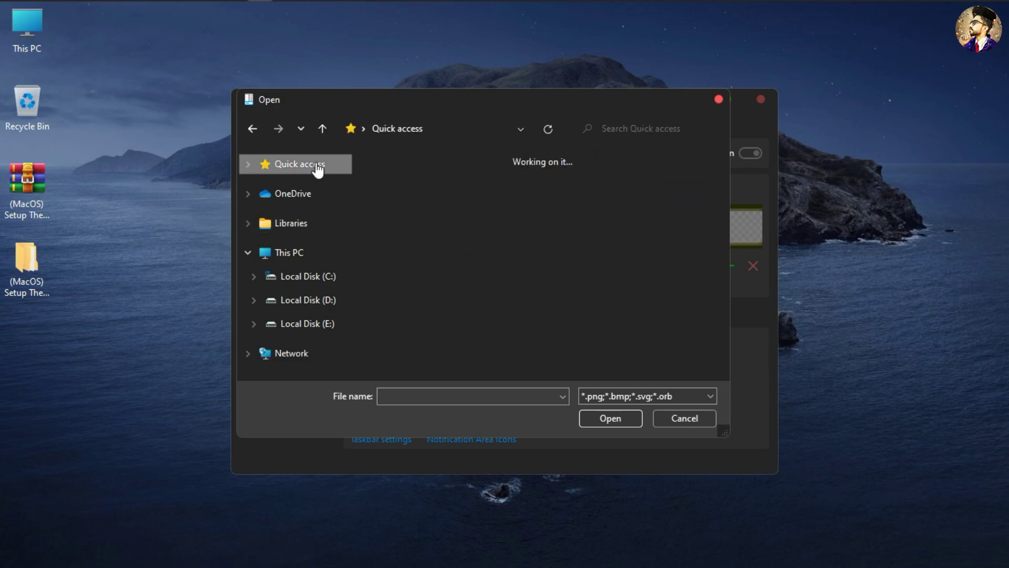
{"action": "double_click", "coordinate": [415, 194]}
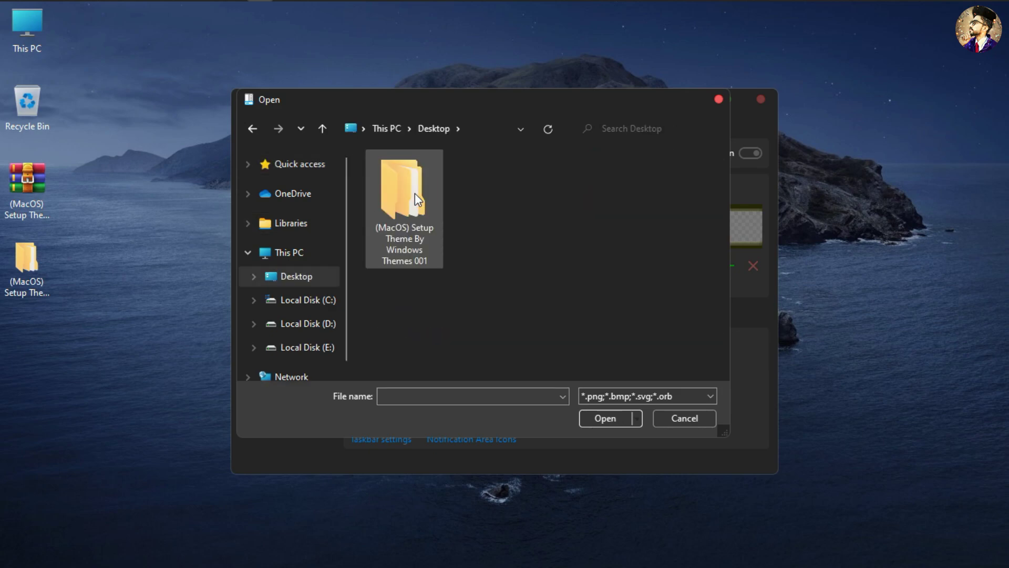
{"action": "double_click", "coordinate": [418, 194]}
{"action": "double_click", "coordinate": [424, 179]}
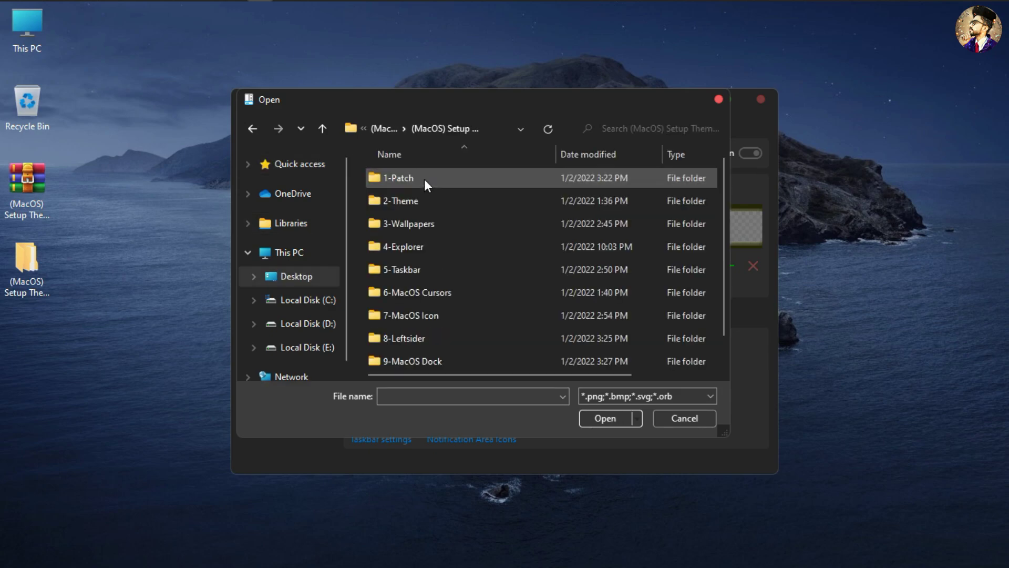
{"action": "double_click", "coordinate": [422, 267]}
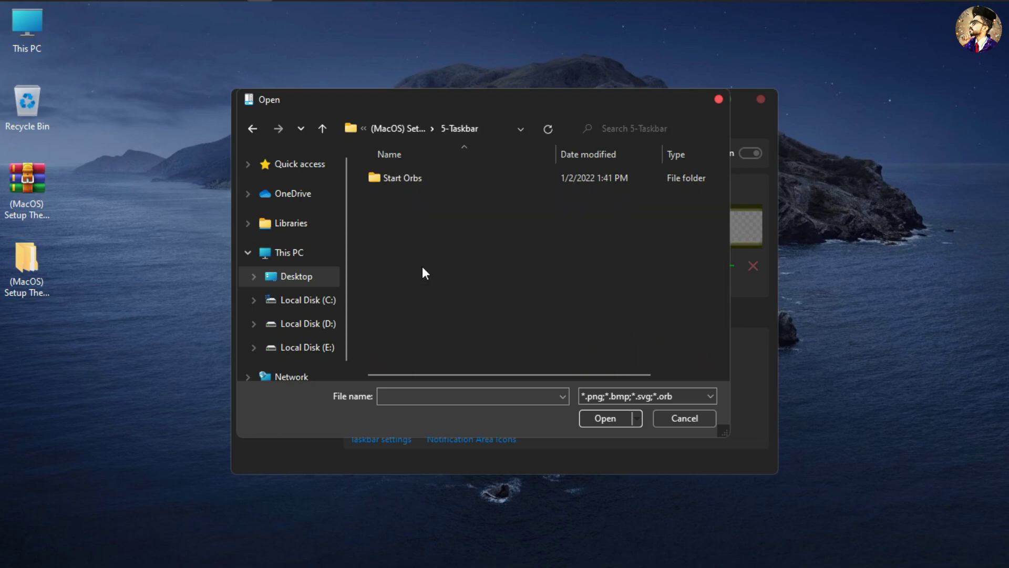
{"action": "double_click", "coordinate": [438, 181]}
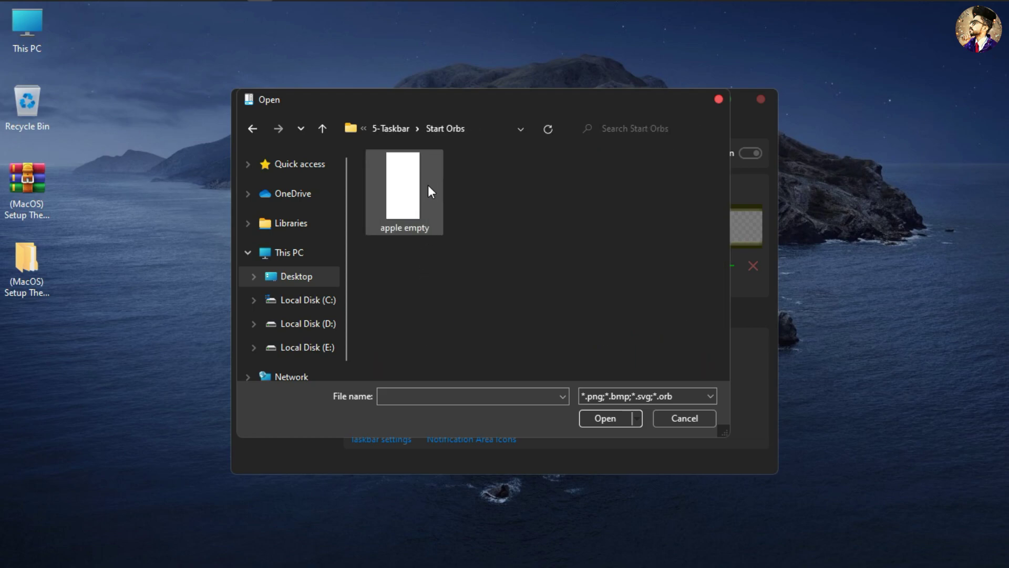
{"action": "left_click", "coordinate": [421, 192]}
{"action": "left_click", "coordinate": [611, 422]}
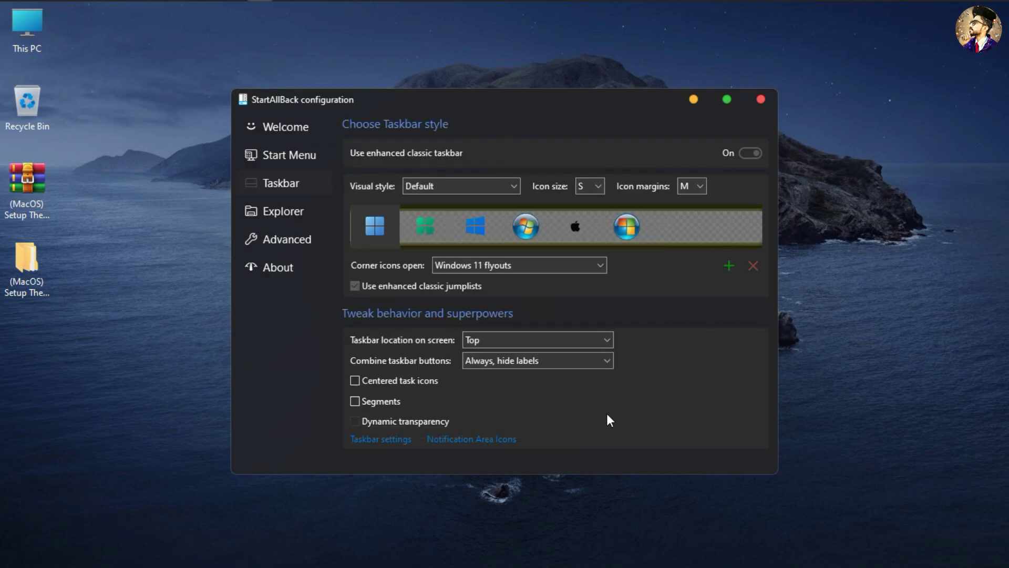
Step: Apply the added empty orb as the start button and choose the Default taskbar visual style
{"action": "left_click", "coordinate": [671, 227]}
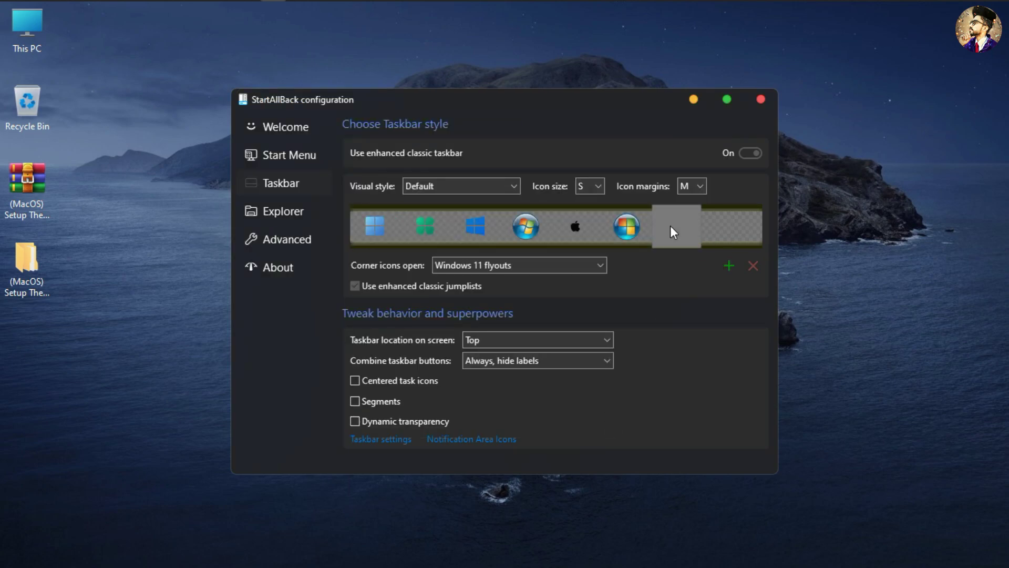
{"action": "mouse_move", "coordinate": [39, 7]}
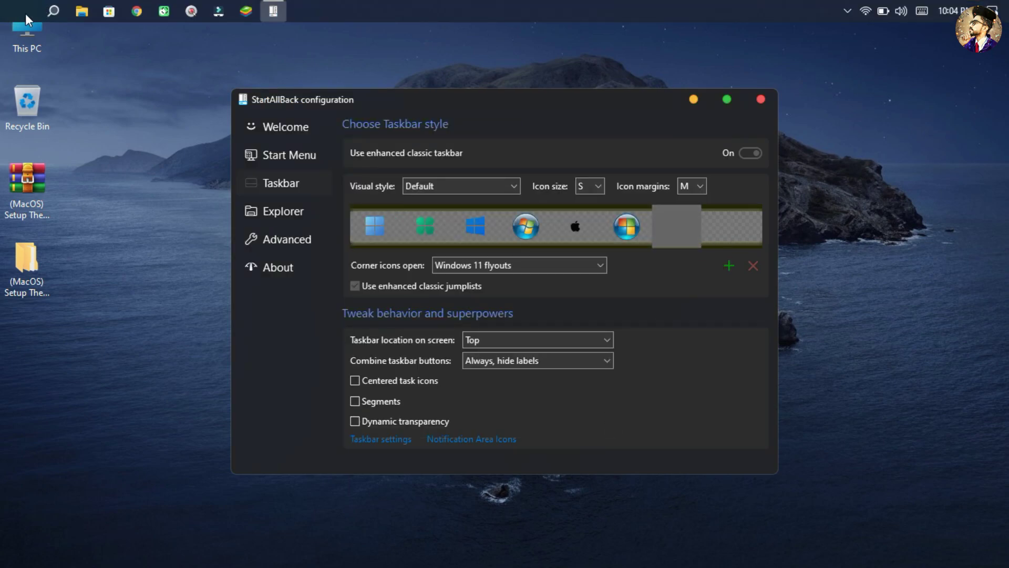
{"action": "left_click", "coordinate": [421, 187]}
{"action": "left_click", "coordinate": [435, 201]}
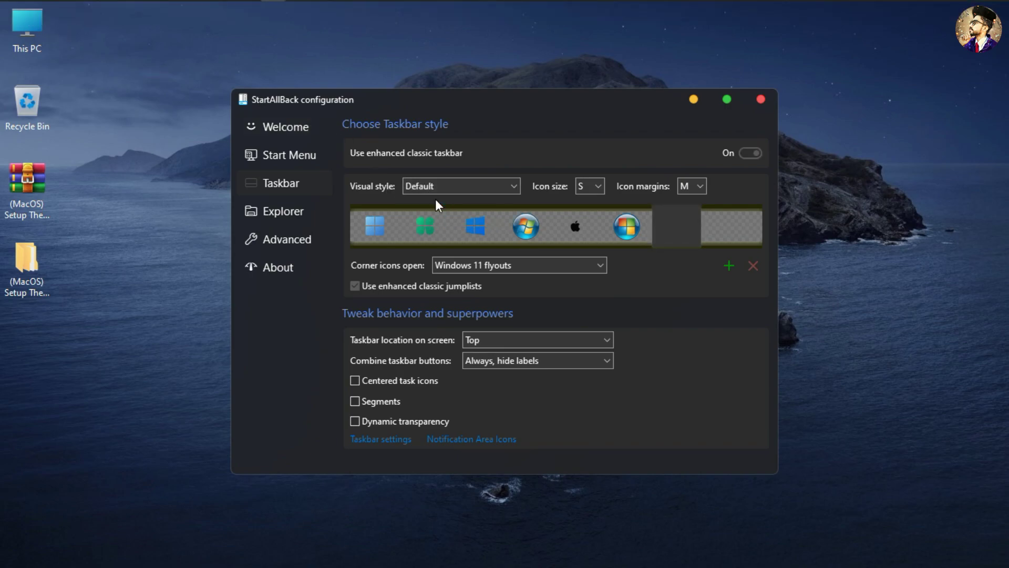
Step: Choose the taskbar icon margins and set the StartAllBack Explorer style to Win7 Command Bar
{"action": "left_click", "coordinate": [700, 187]}
{"action": "left_click", "coordinate": [696, 209]}
{"action": "left_click", "coordinate": [321, 215]}
{"action": "left_click", "coordinate": [680, 211]}
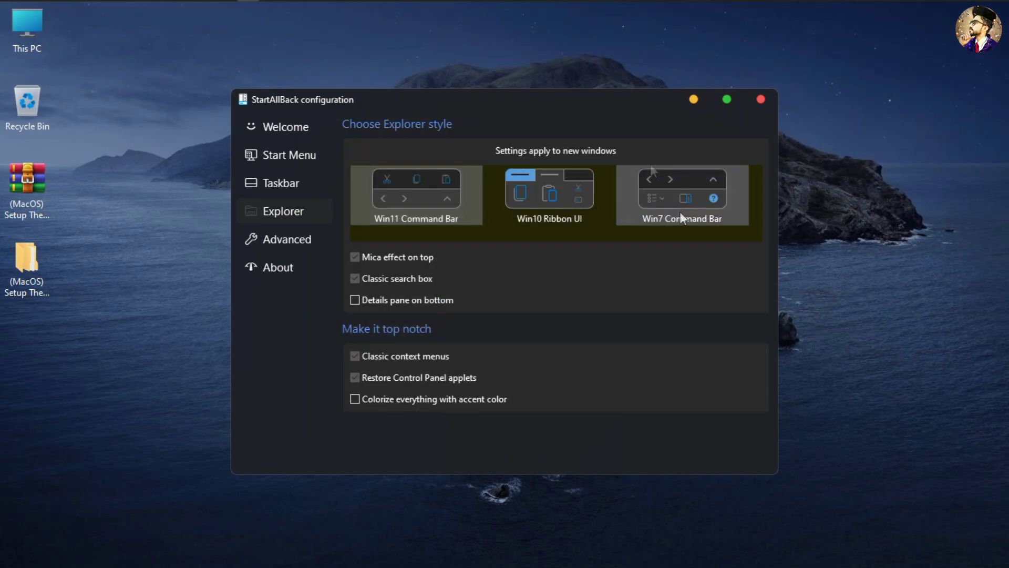
Step: Turn off the Mica effect on top and the Classic search box, and open This PC to check the Explorer look
{"action": "left_click", "coordinate": [356, 257]}
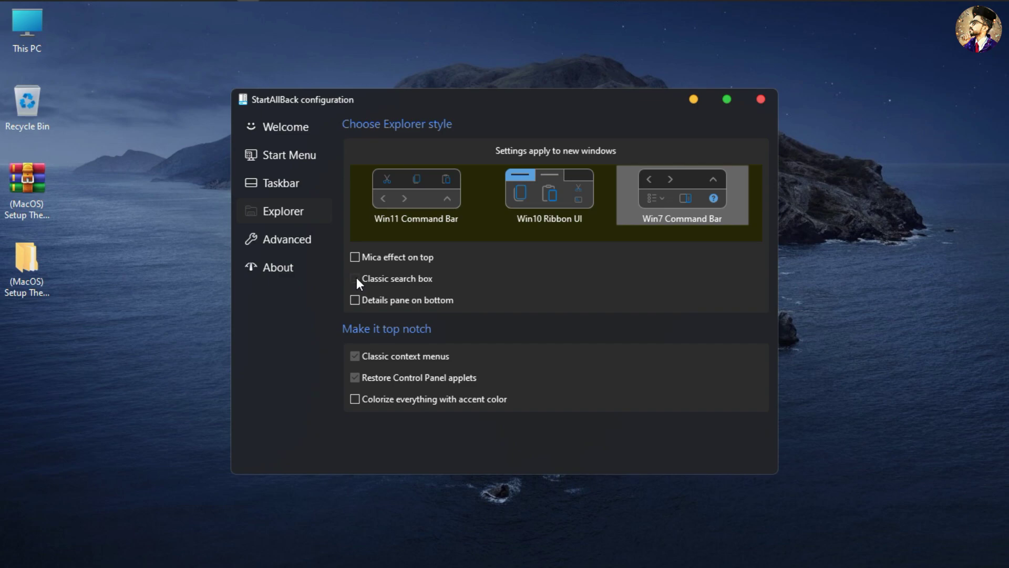
{"action": "left_click", "coordinate": [357, 277]}
{"action": "double_click", "coordinate": [32, 29]}
Step: Enable custom start menu coloring with its slider at the minimum and close the StartAllBack configuration
{"action": "left_click", "coordinate": [316, 235]}
{"action": "left_click", "coordinate": [364, 150]}
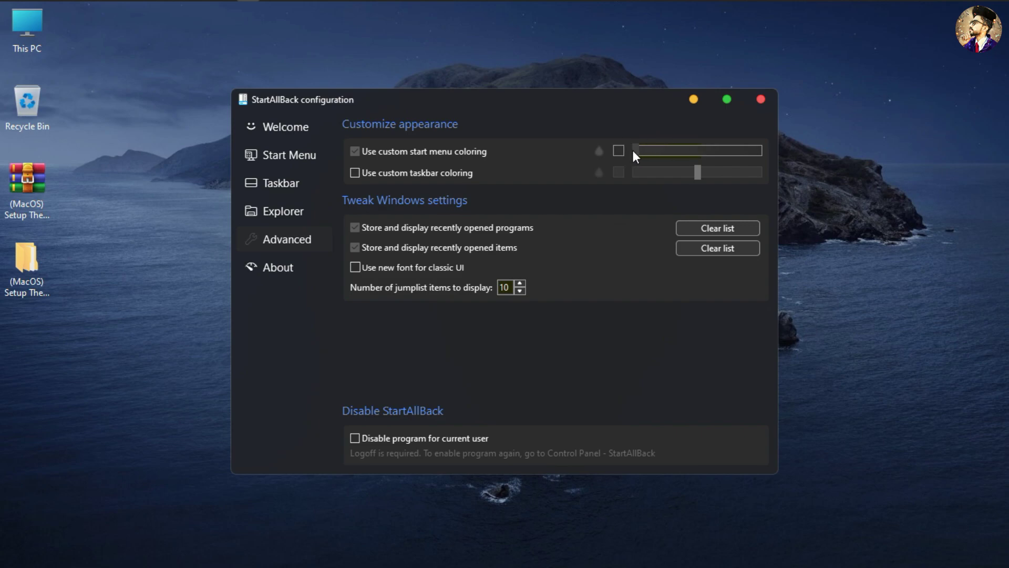
{"action": "left_click", "coordinate": [761, 100]}
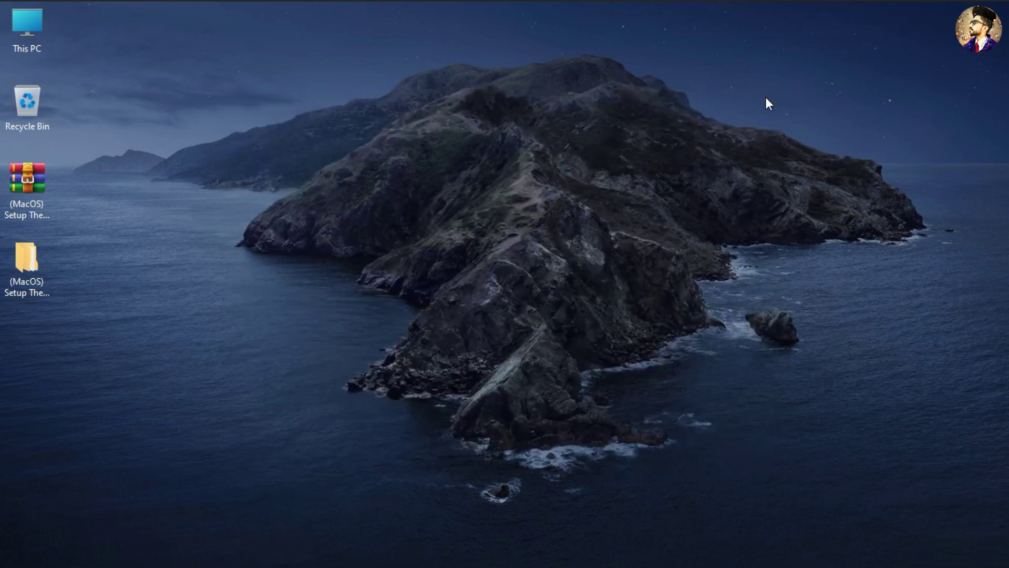
Step: Toggle the taskbar lock, try moving the taskbar to other screen edges, and return it to the top edge
{"action": "right_click", "coordinate": [371, 17]}
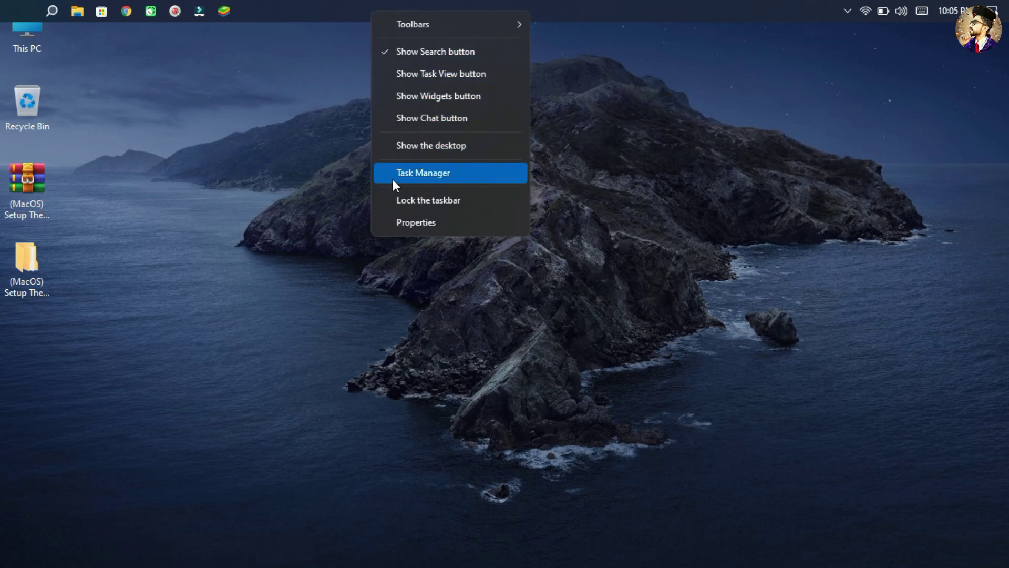
{"action": "left_click", "coordinate": [413, 206]}
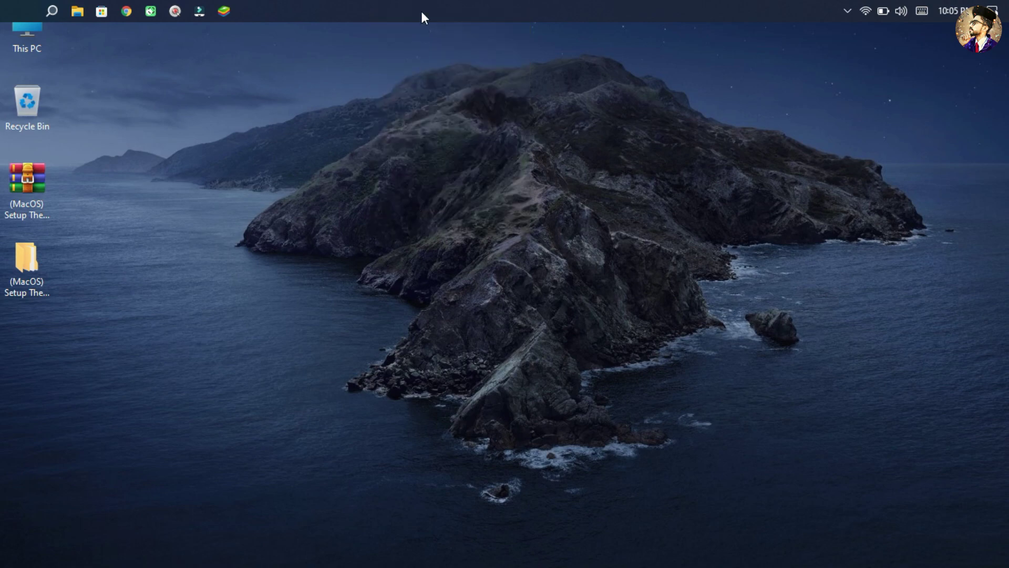
{"action": "right_click", "coordinate": [423, 18]}
{"action": "left_click", "coordinate": [435, 199]}
{"action": "left_click_drag", "start_coordinate": [444, 5], "coordinate": [994, 284]}
{"action": "left_click_drag", "start_coordinate": [890, 551], "coordinate": [756, 1]}
Step: Install the cursor scheme with the Install setup information file in the setup's 6-MacOS Cursors folder
{"action": "double_click", "coordinate": [31, 282]}
{"action": "double_click", "coordinate": [270, 82]}
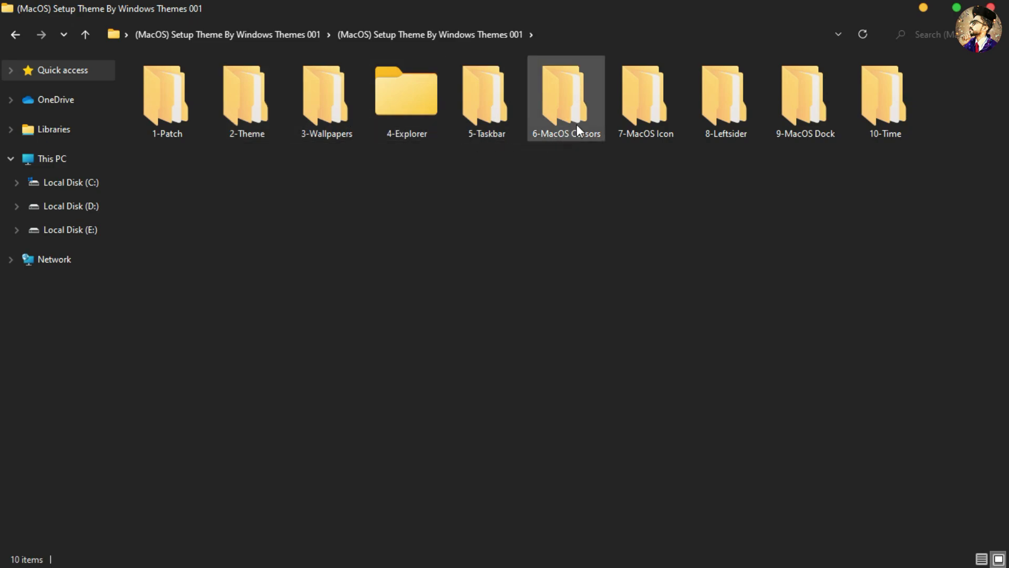
{"action": "double_click", "coordinate": [581, 117]}
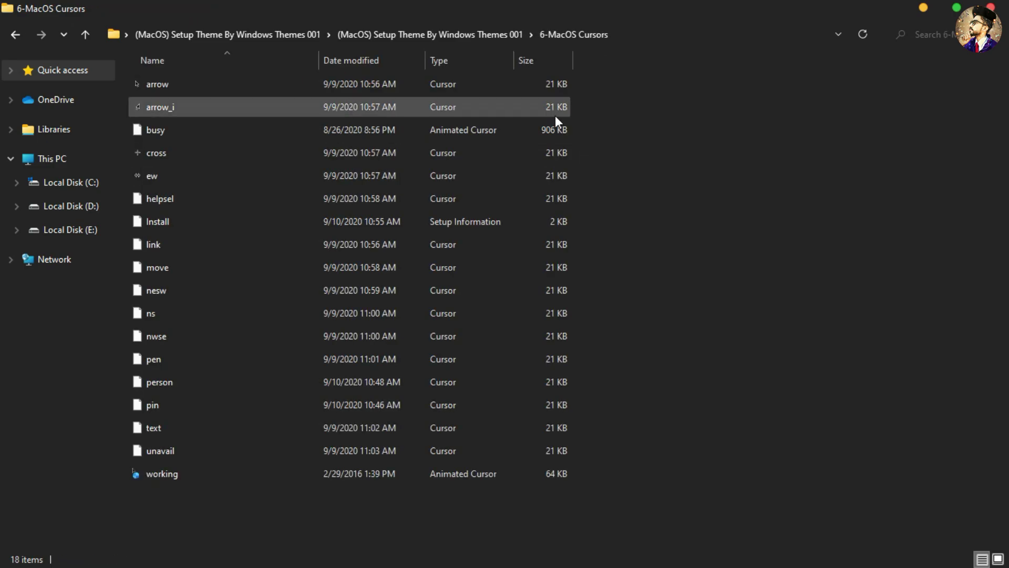
{"action": "right_click", "coordinate": [187, 217]}
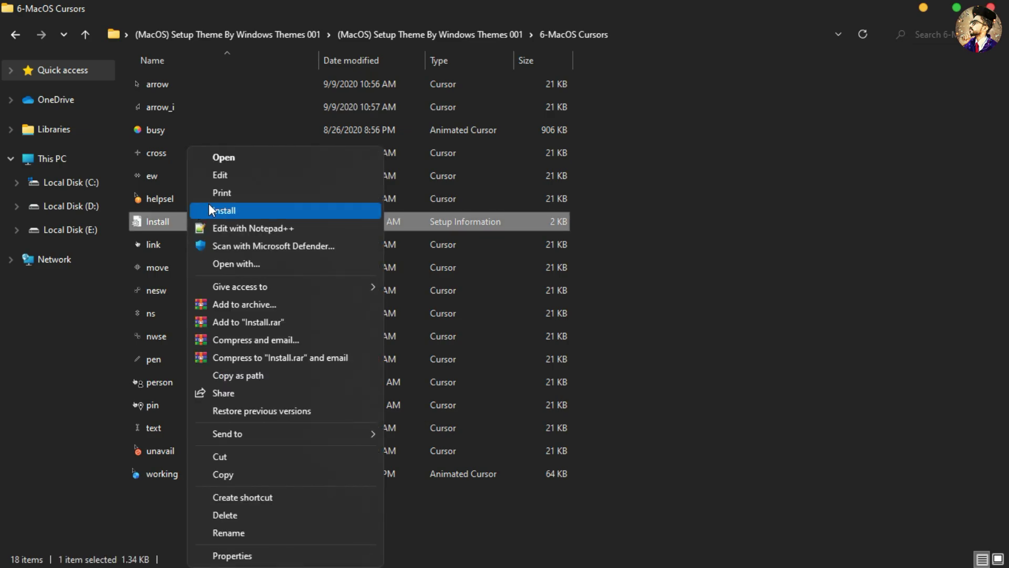
{"action": "left_click", "coordinate": [210, 210]}
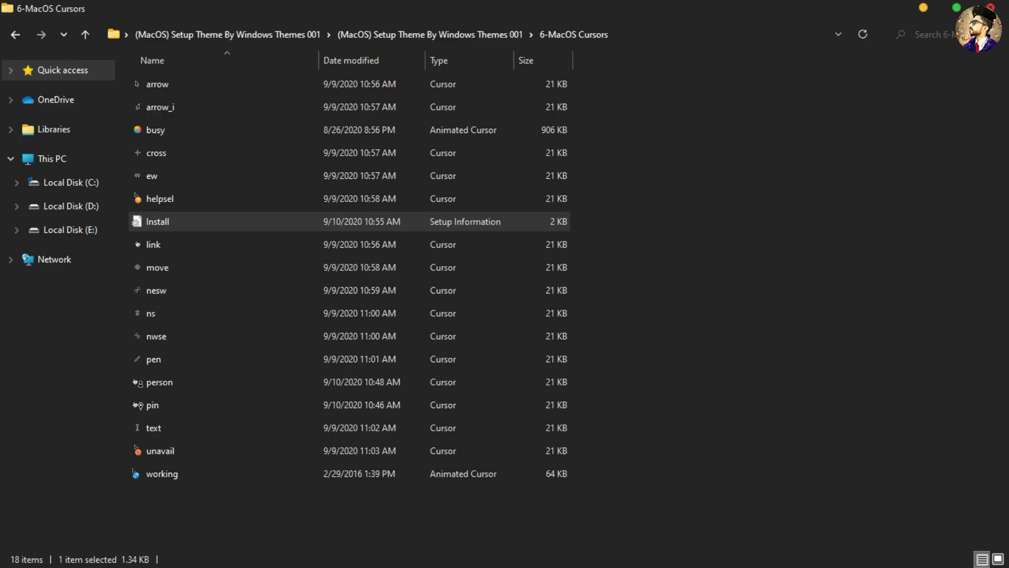
Step: Open the mouse cursor properties from the Personalization themes settings and show the pointer schemes
{"action": "key", "text": "super+d"}
{"action": "right_click", "coordinate": [490, 154]}
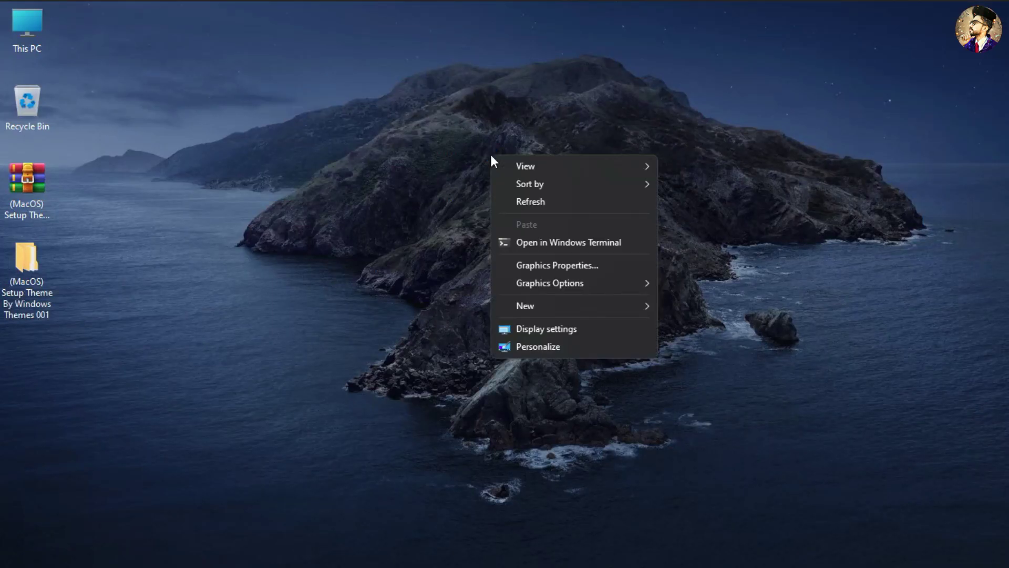
{"action": "left_click", "coordinate": [537, 348]}
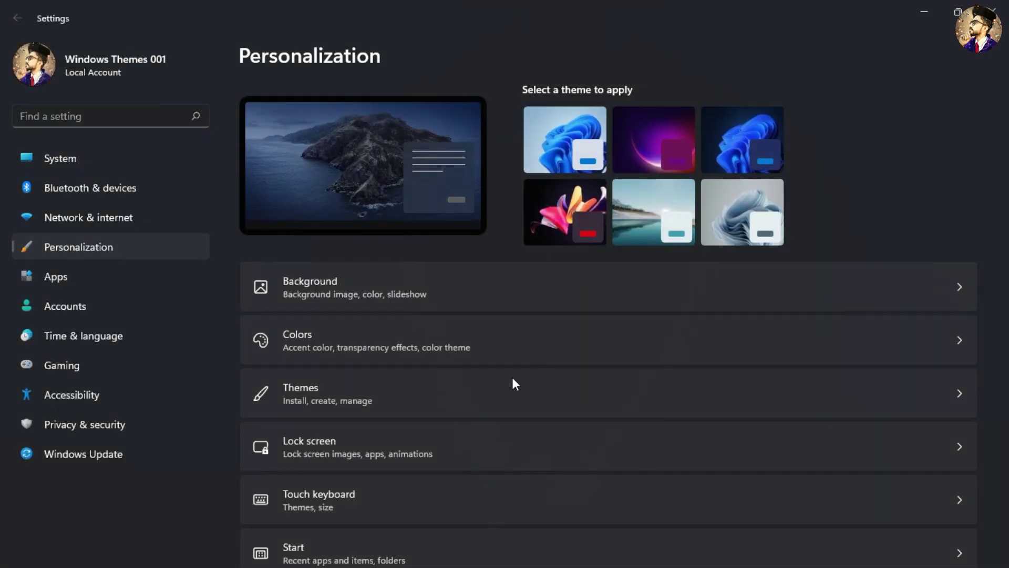
{"action": "left_click", "coordinate": [524, 406]}
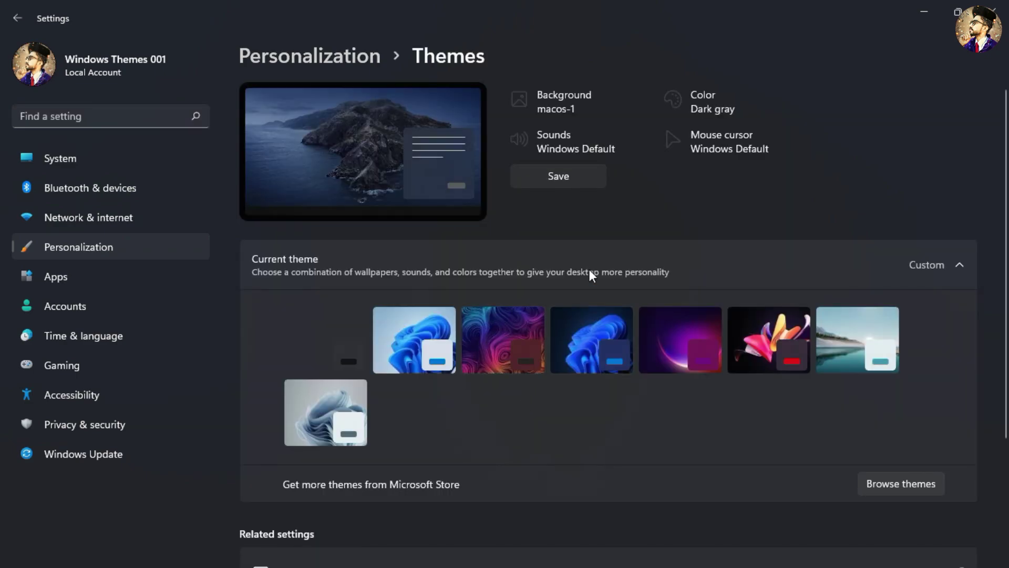
{"action": "left_click", "coordinate": [676, 142]}
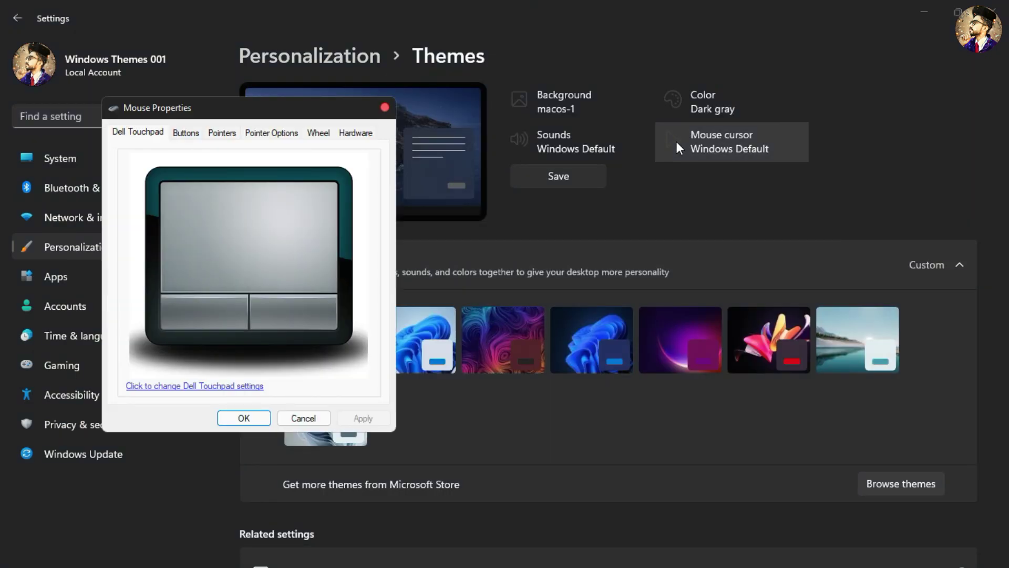
{"action": "left_click", "coordinate": [183, 135]}
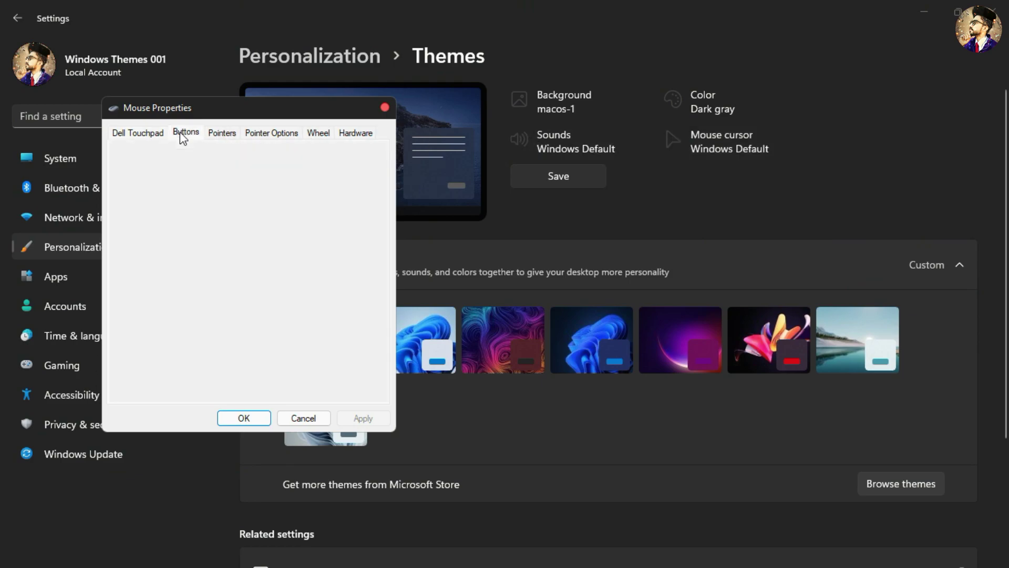
{"action": "left_click", "coordinate": [207, 136]}
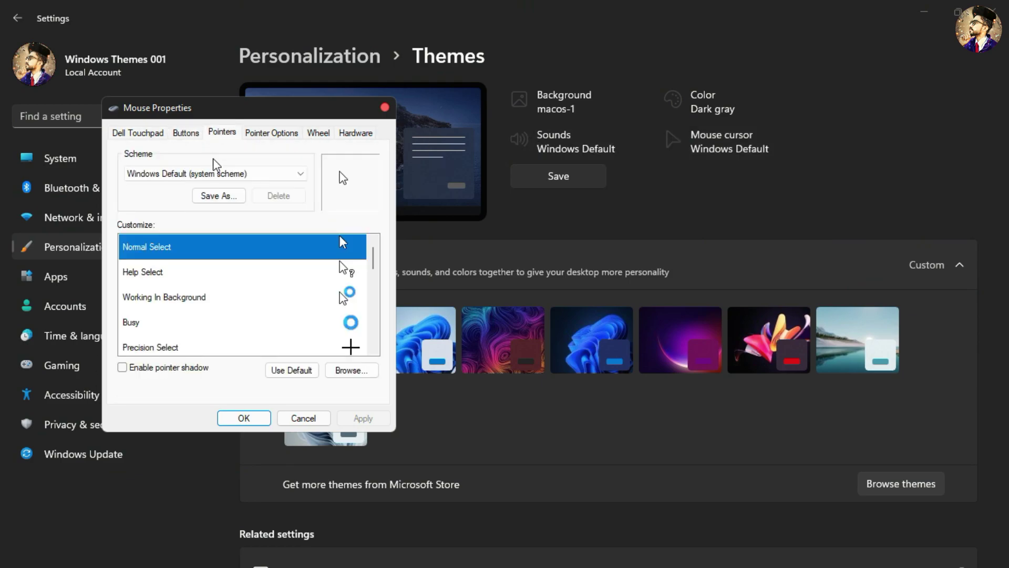
Step: Apply the Big Sur pointer scheme, replacing the existing scheme of that name, and return to the desktop
{"action": "left_click", "coordinate": [216, 174]}
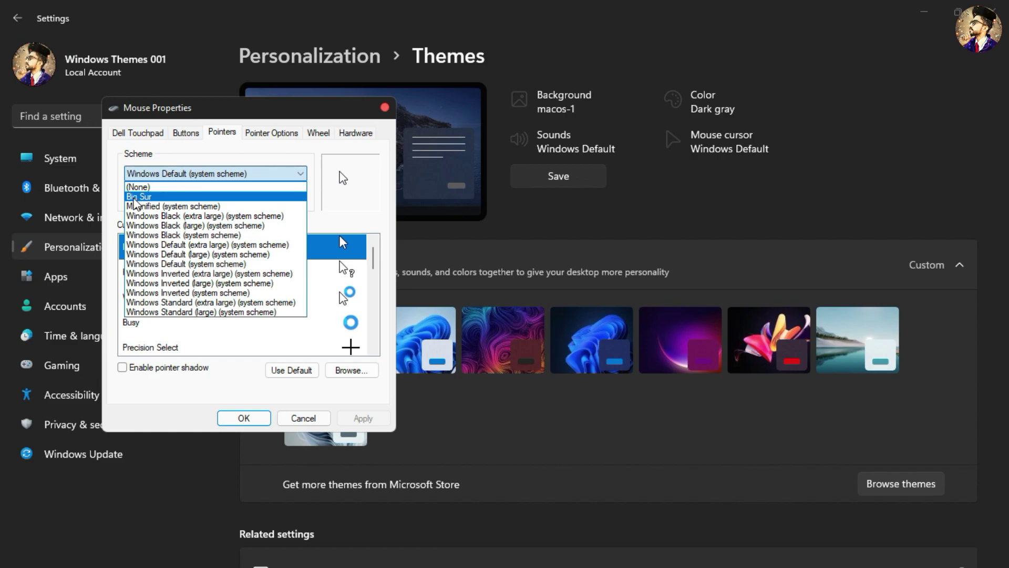
{"action": "left_click", "coordinate": [157, 197]}
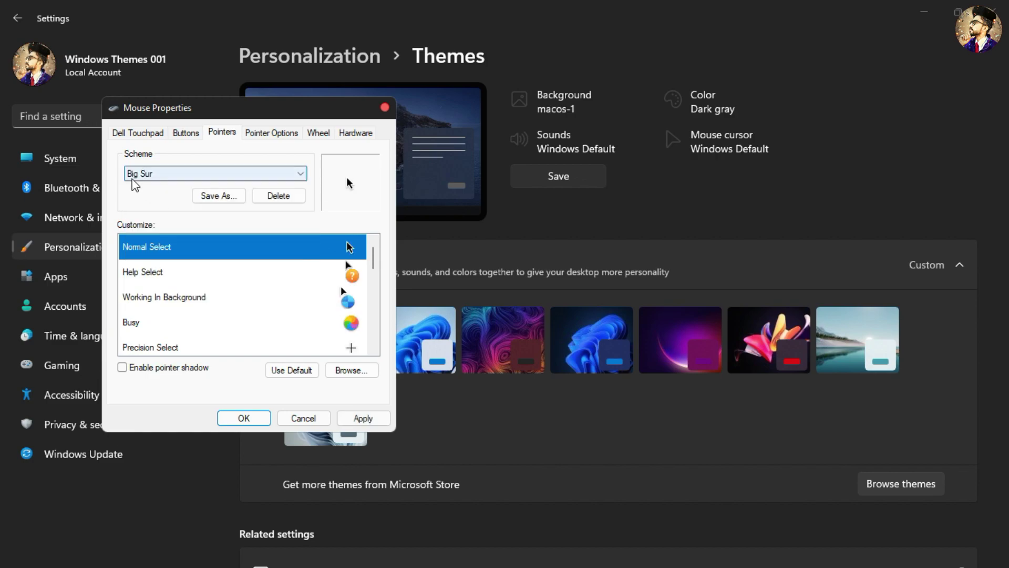
{"action": "scroll", "coordinate": [202, 279], "scroll_direction": "down", "scroll_amount": 5}
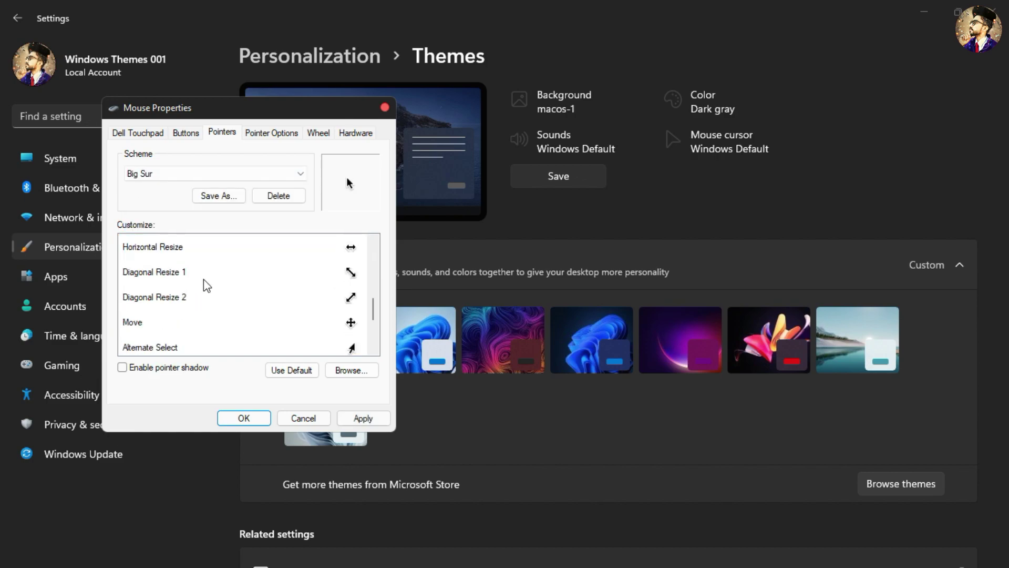
{"action": "scroll", "coordinate": [209, 289], "scroll_direction": "up", "scroll_amount": 5}
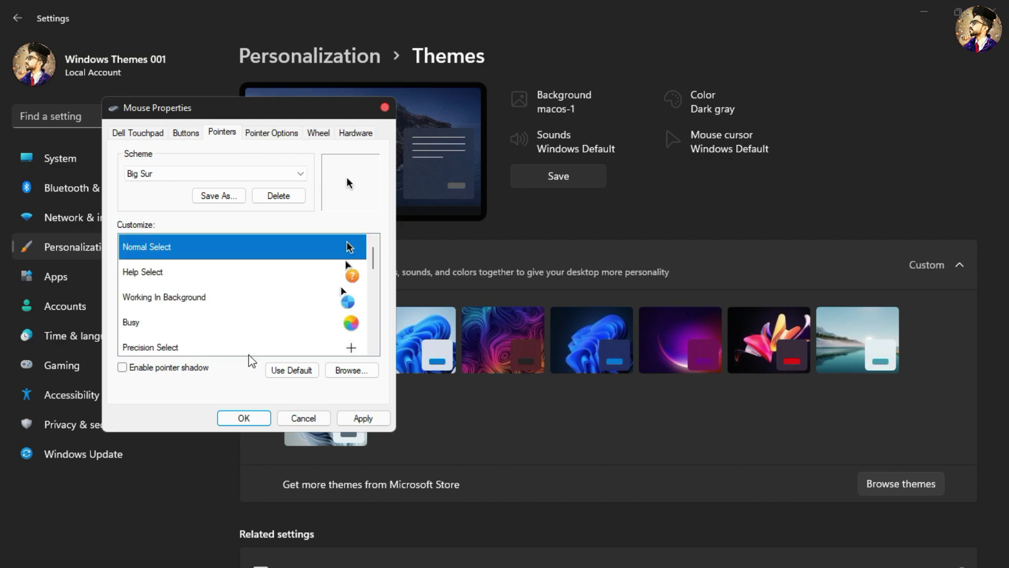
{"action": "left_click", "coordinate": [351, 419]}
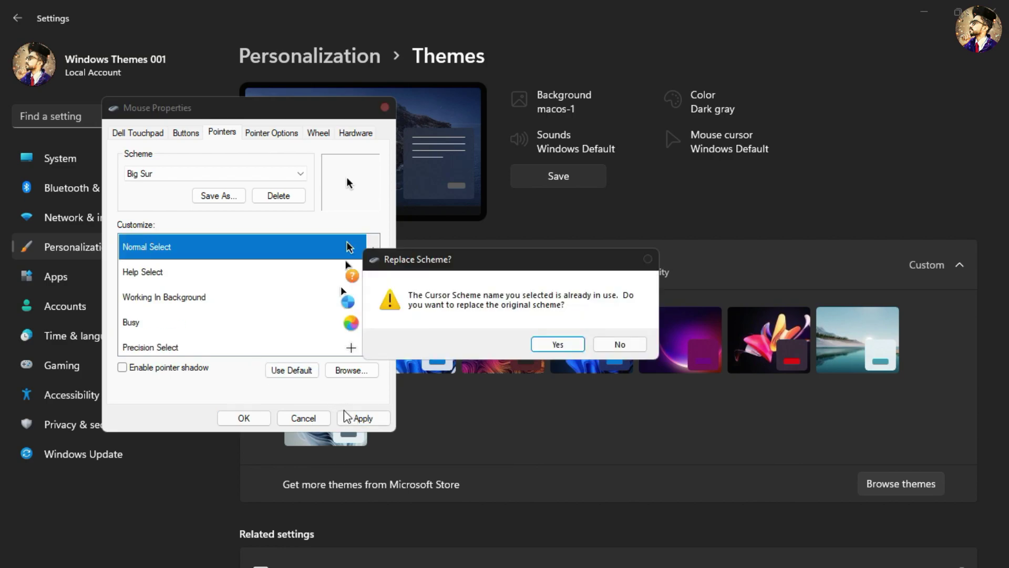
{"action": "left_click", "coordinate": [549, 346]}
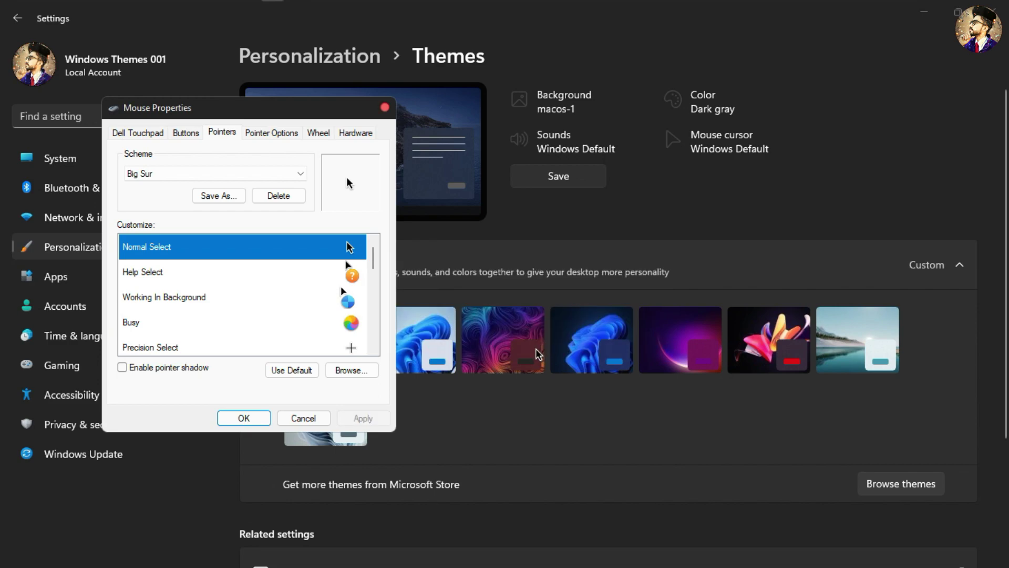
{"action": "left_click", "coordinate": [248, 418]}
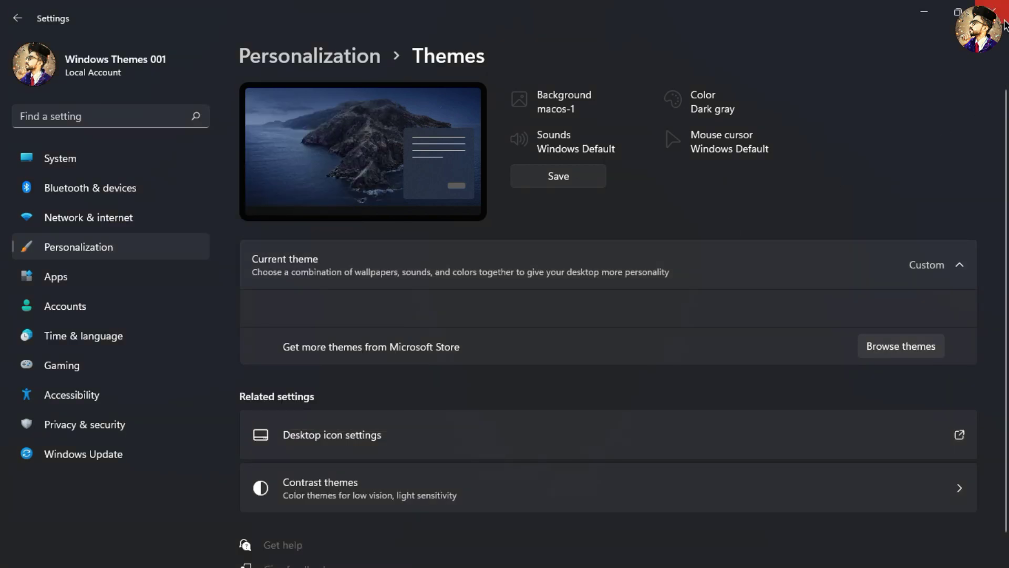
{"action": "key", "text": "super+d"}
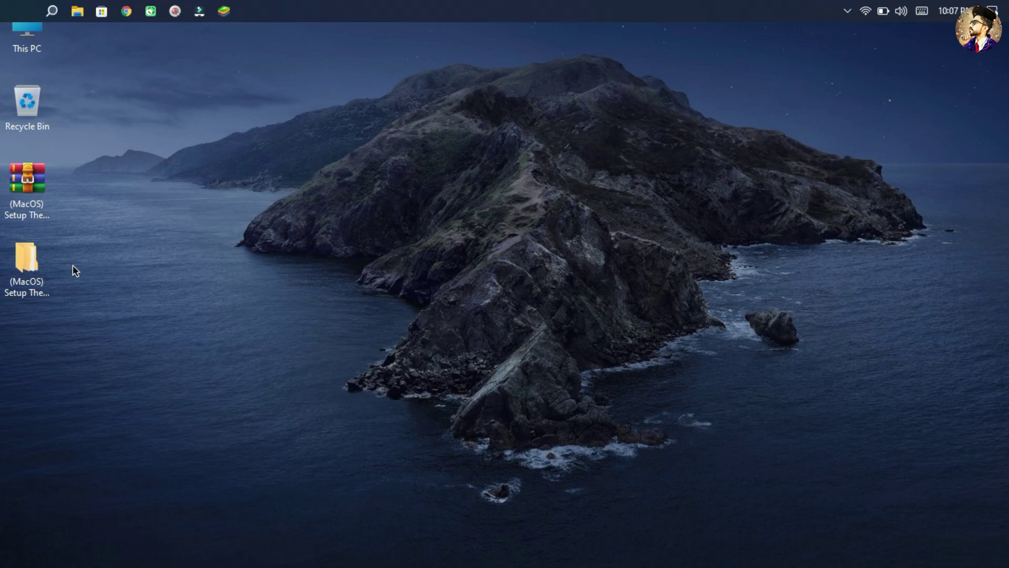
Step: Run 7tsp GUI v0.6(2019) from the setup's 7-MacOS Icon folder as administrator
{"action": "double_click", "coordinate": [45, 269]}
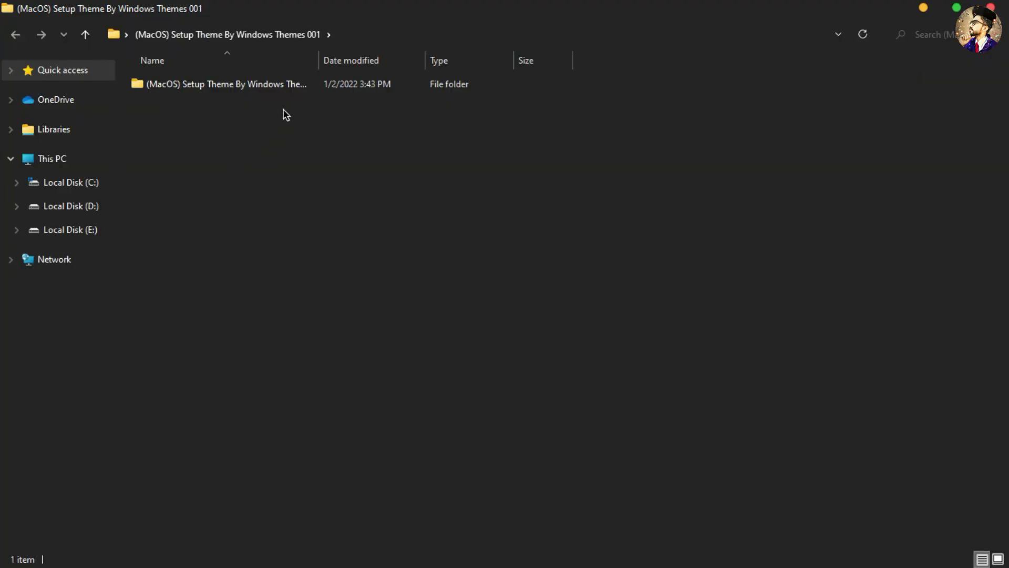
{"action": "double_click", "coordinate": [299, 87]}
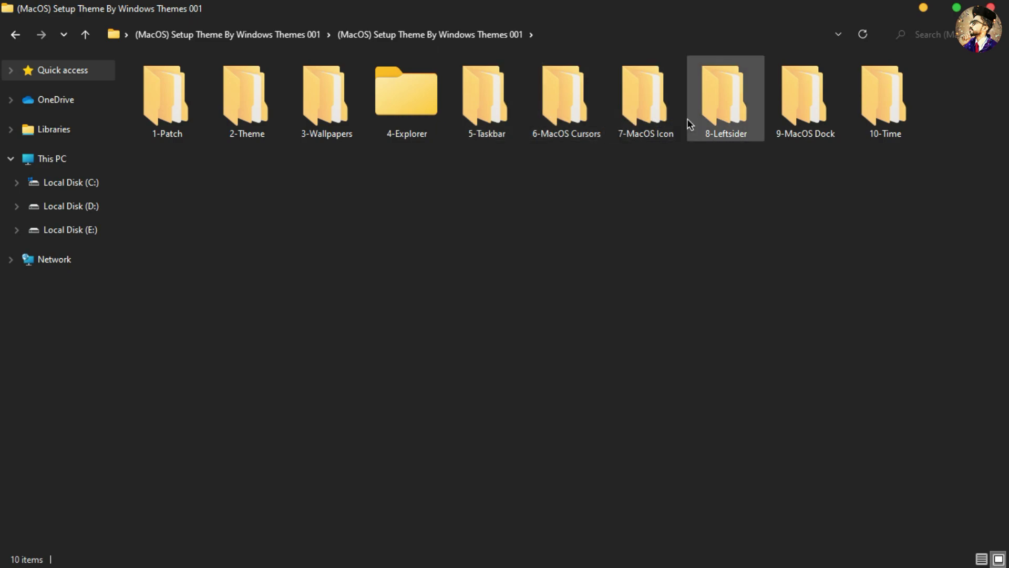
{"action": "double_click", "coordinate": [654, 122]}
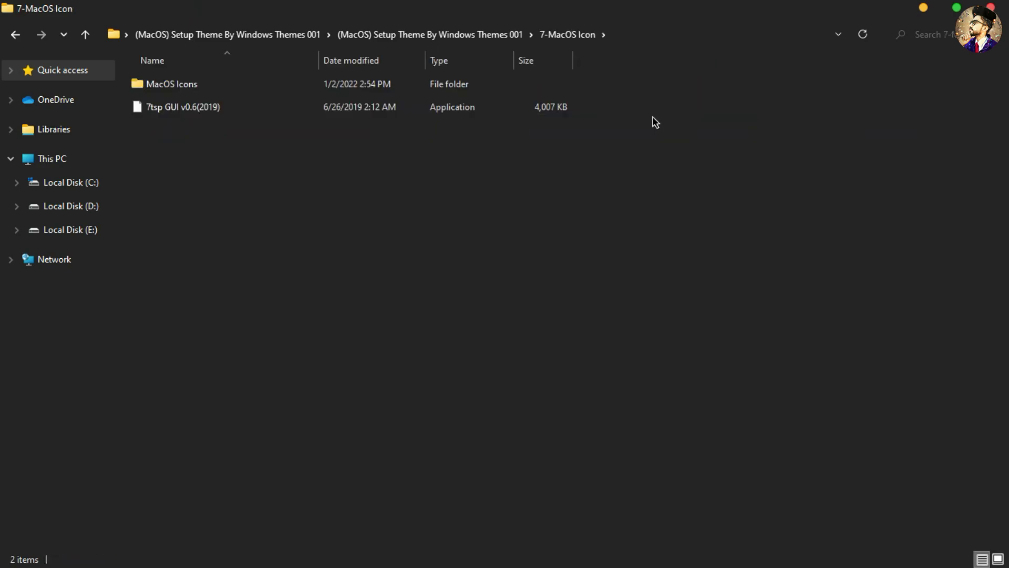
{"action": "right_click", "coordinate": [355, 109]}
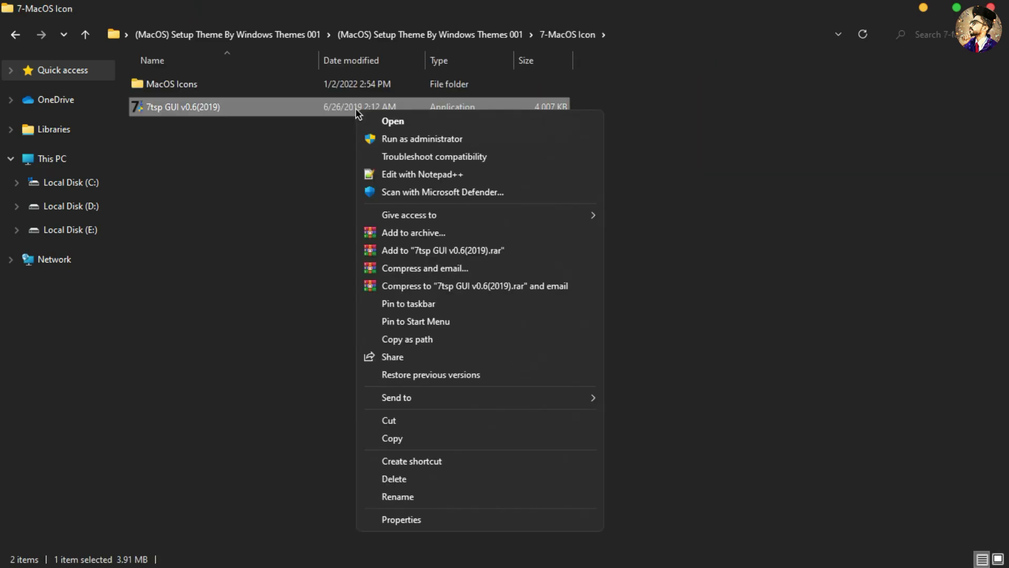
{"action": "left_click", "coordinate": [383, 139]}
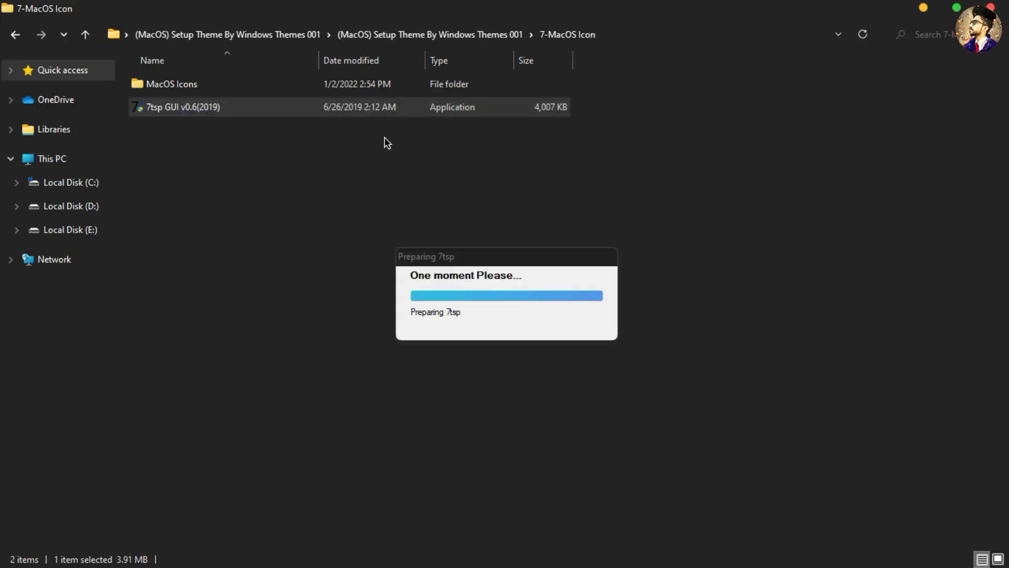
Step: Add the 7tsp MacOS DarkMode archive as a custom pack from the MacOS Icons folder inside the setup's 7-MacOS Icon folder
{"action": "left_click", "coordinate": [388, 214]}
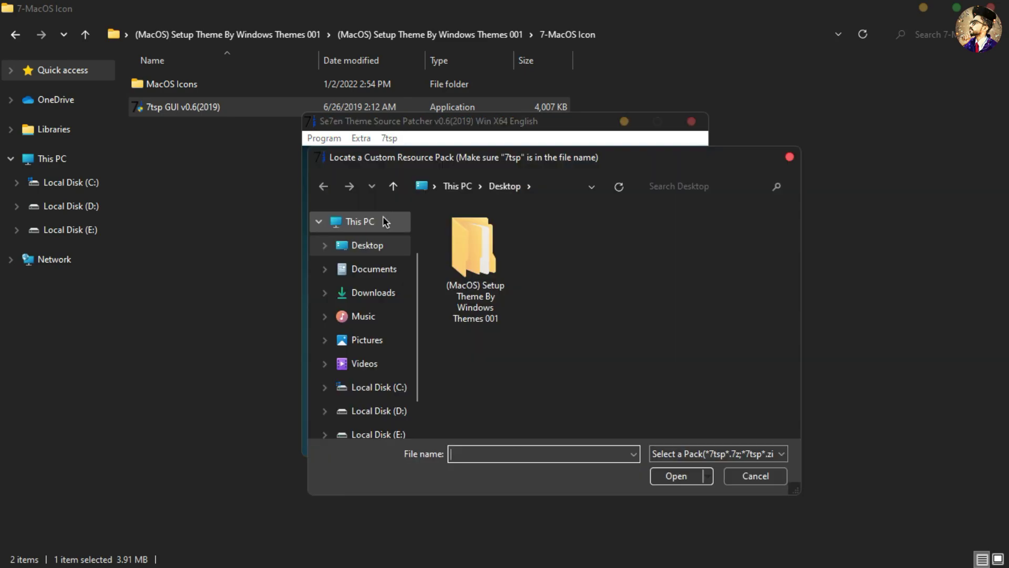
{"action": "left_click", "coordinate": [370, 248]}
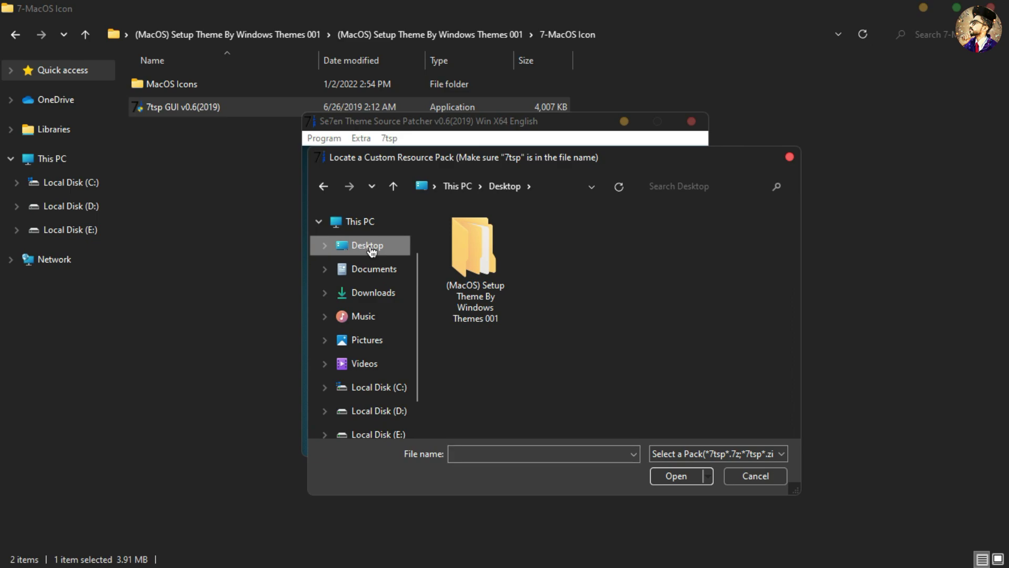
{"action": "double_click", "coordinate": [466, 250]}
{"action": "double_click", "coordinate": [469, 237]}
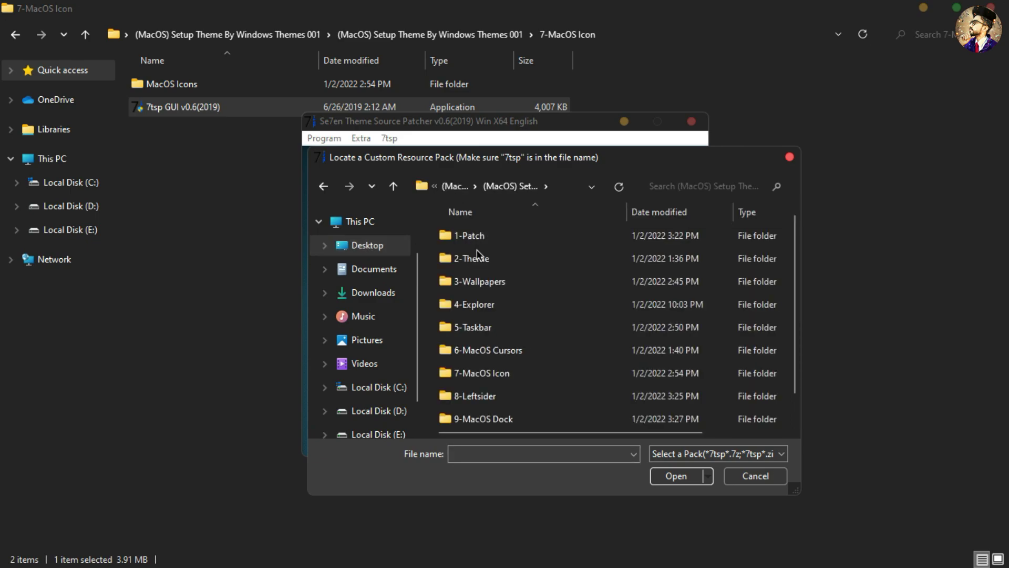
{"action": "double_click", "coordinate": [486, 373]}
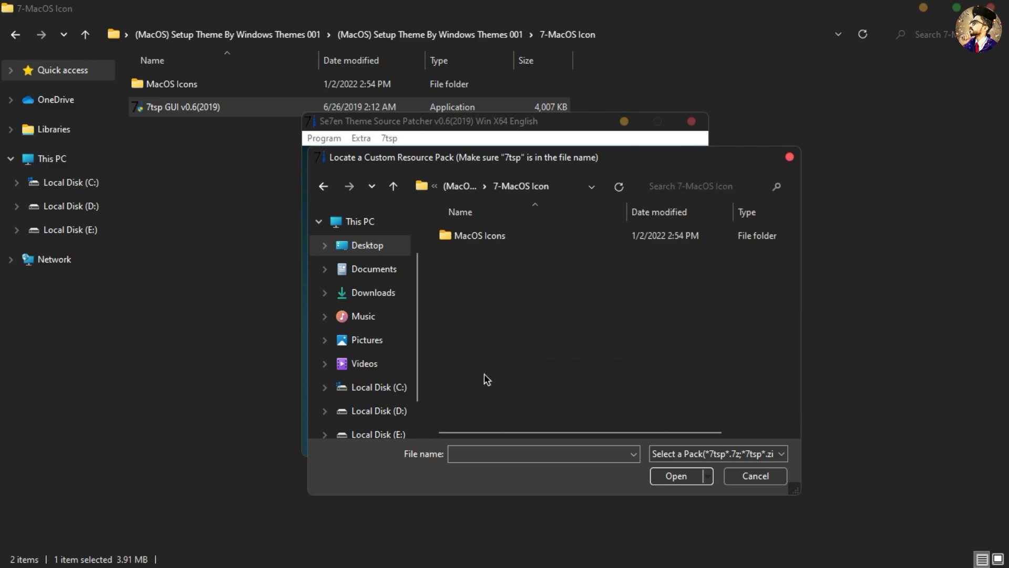
{"action": "double_click", "coordinate": [487, 242]}
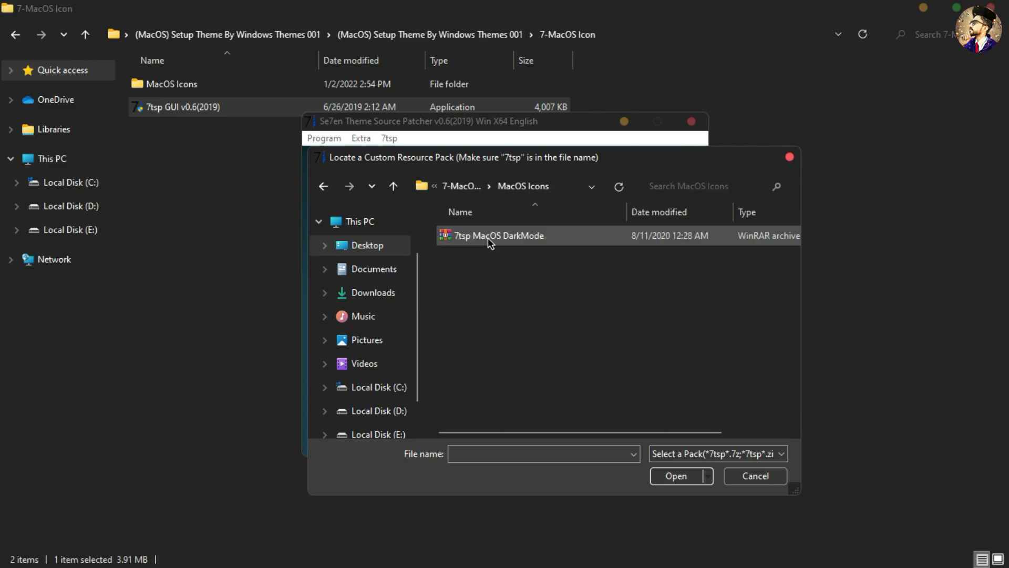
{"action": "left_click", "coordinate": [488, 238]}
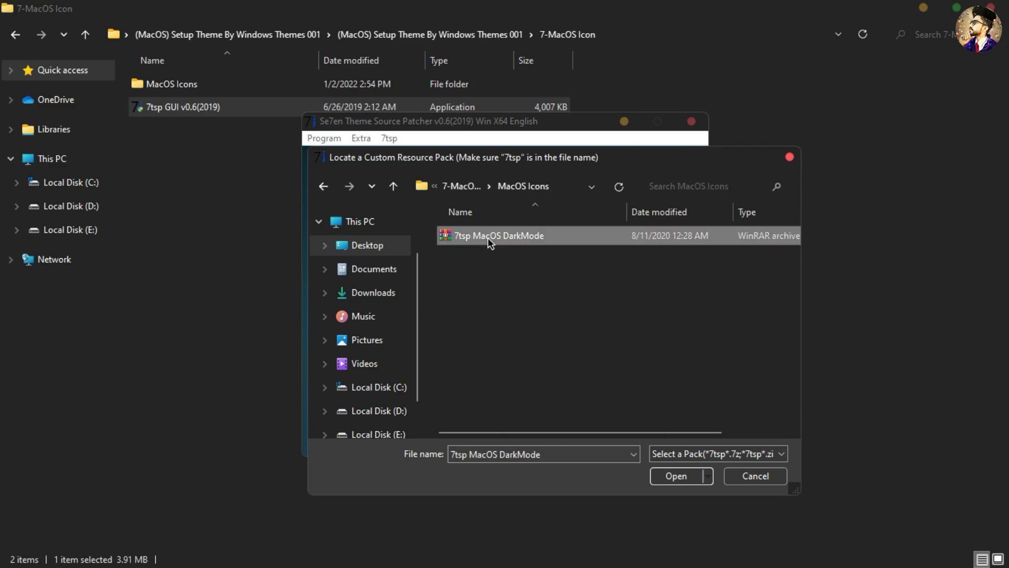
{"action": "left_click", "coordinate": [660, 480]}
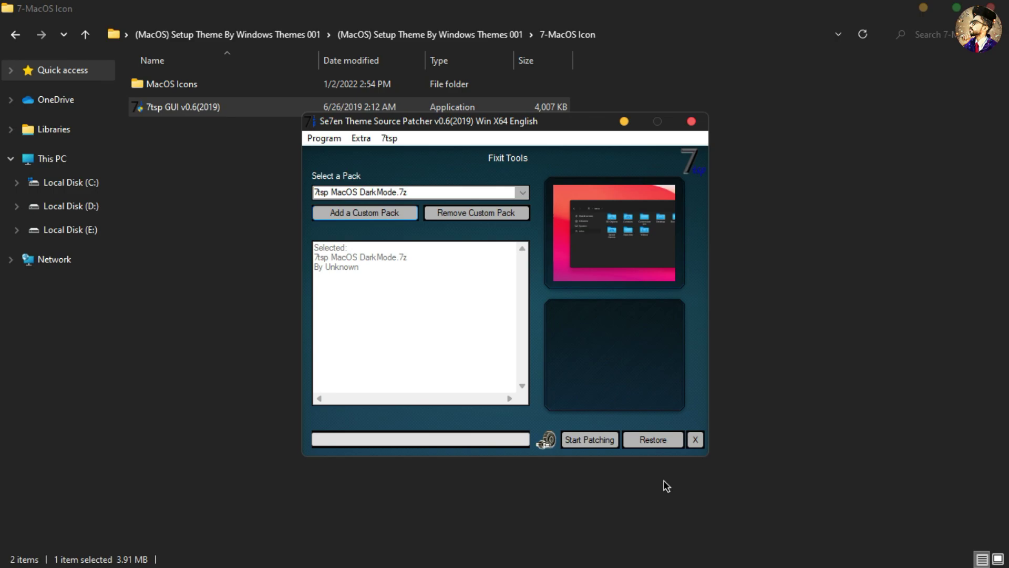
Step: Patch the system with the 7tsp MacOS DarkMode pack and dismiss the completion message
{"action": "left_click", "coordinate": [596, 440]}
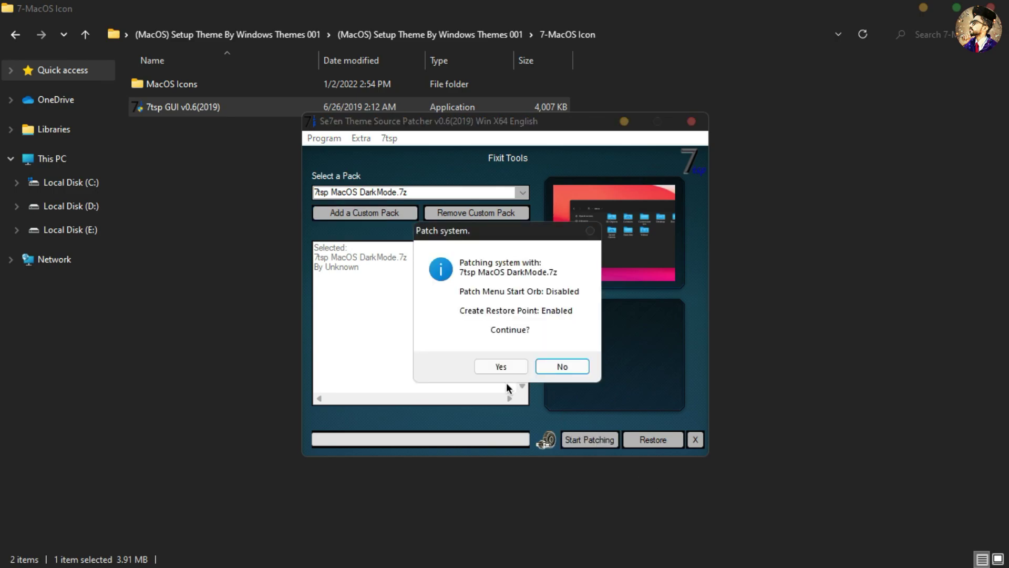
{"action": "left_click", "coordinate": [488, 365]}
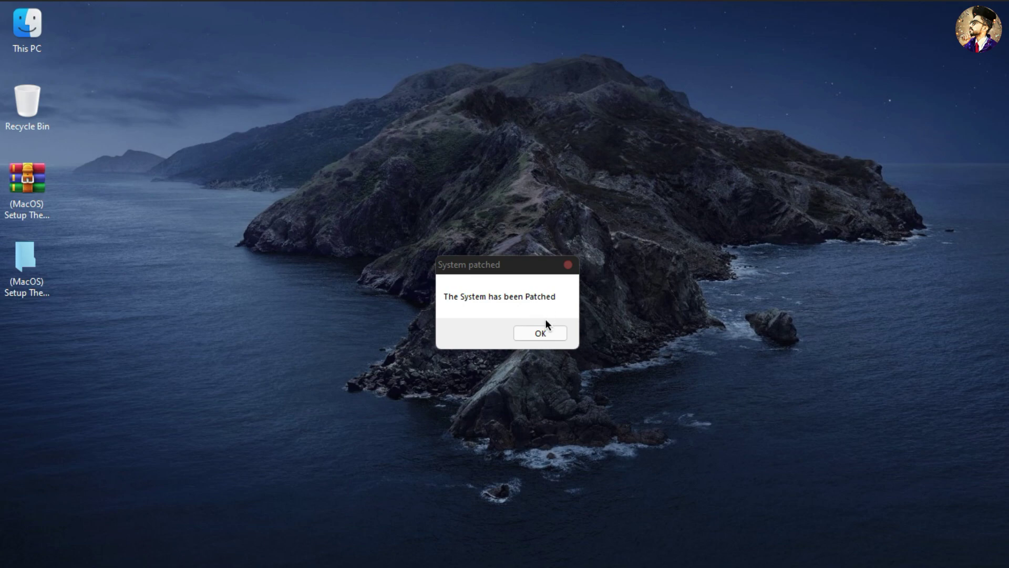
{"action": "left_click", "coordinate": [541, 333]}
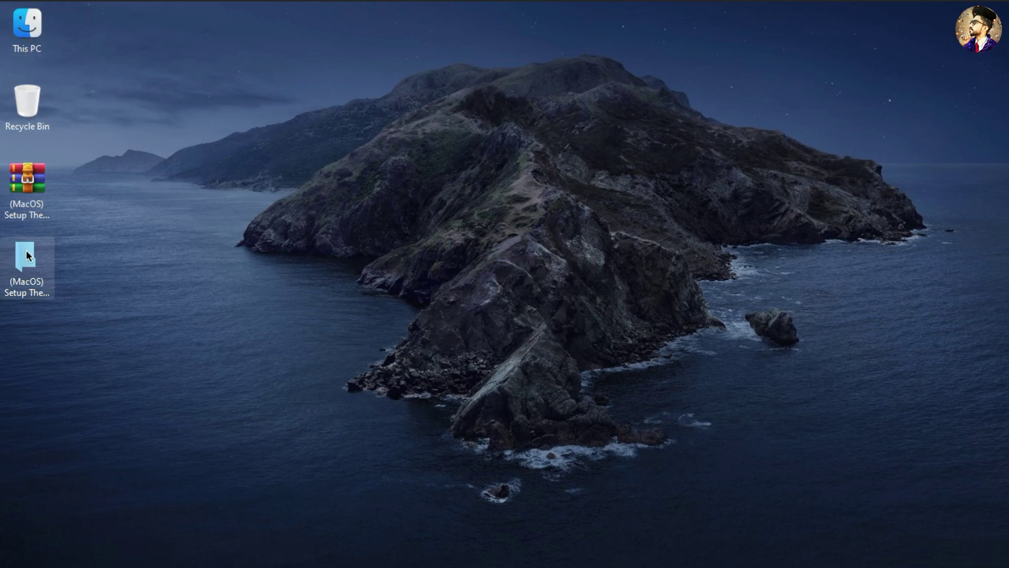
Step: Examine the patched icons in This PC, Local Disk (C:) and Libraries, and close the Explorer window
{"action": "double_click", "coordinate": [25, 33]}
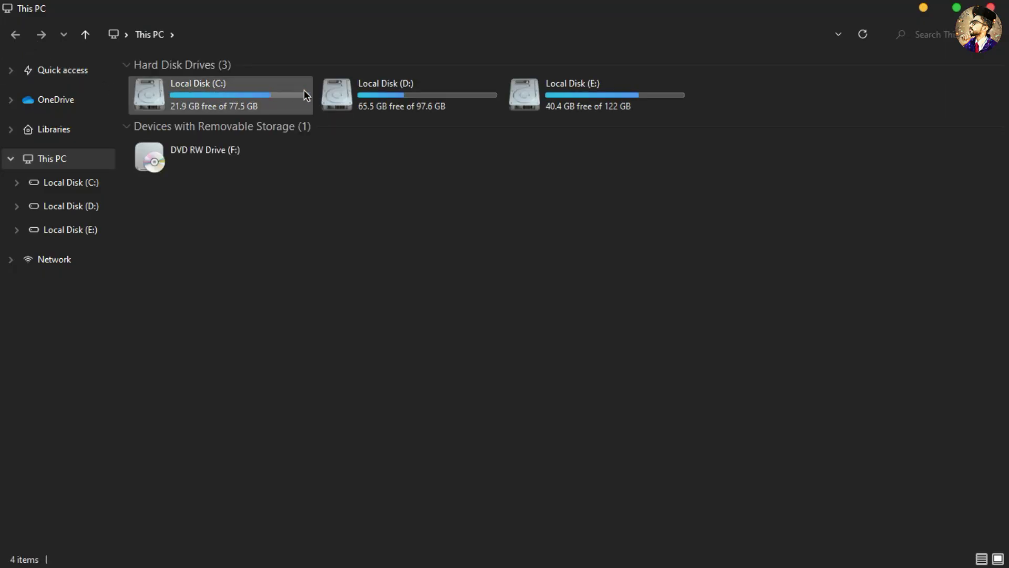
{"action": "double_click", "coordinate": [240, 99]}
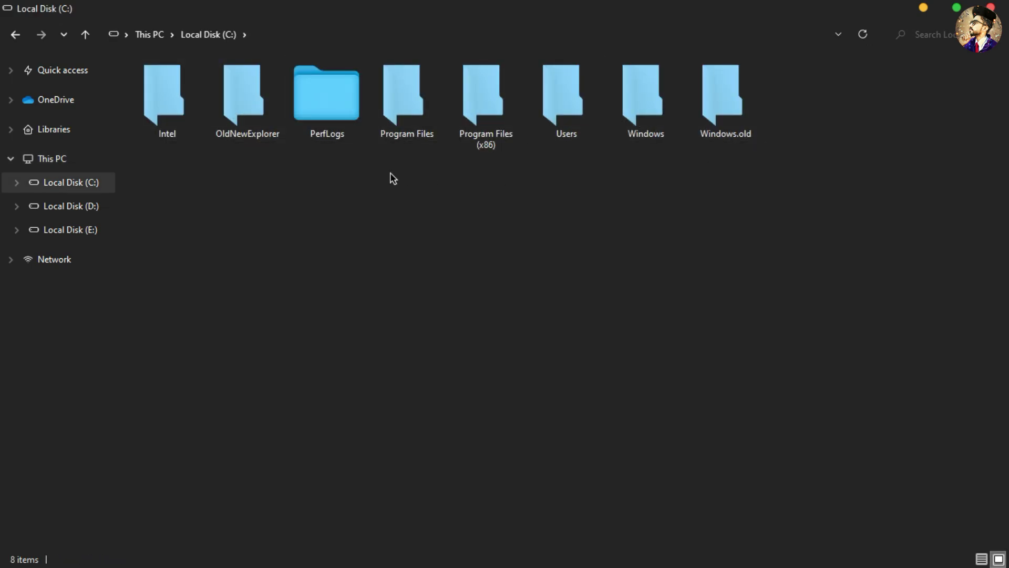
{"action": "left_click", "coordinate": [78, 133]}
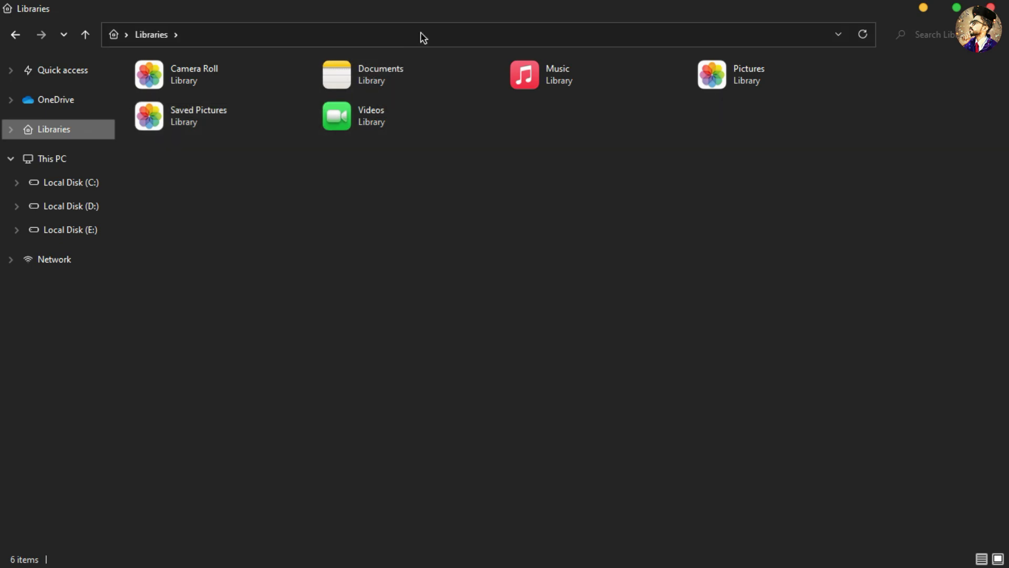
{"action": "double_click", "coordinate": [446, 17]}
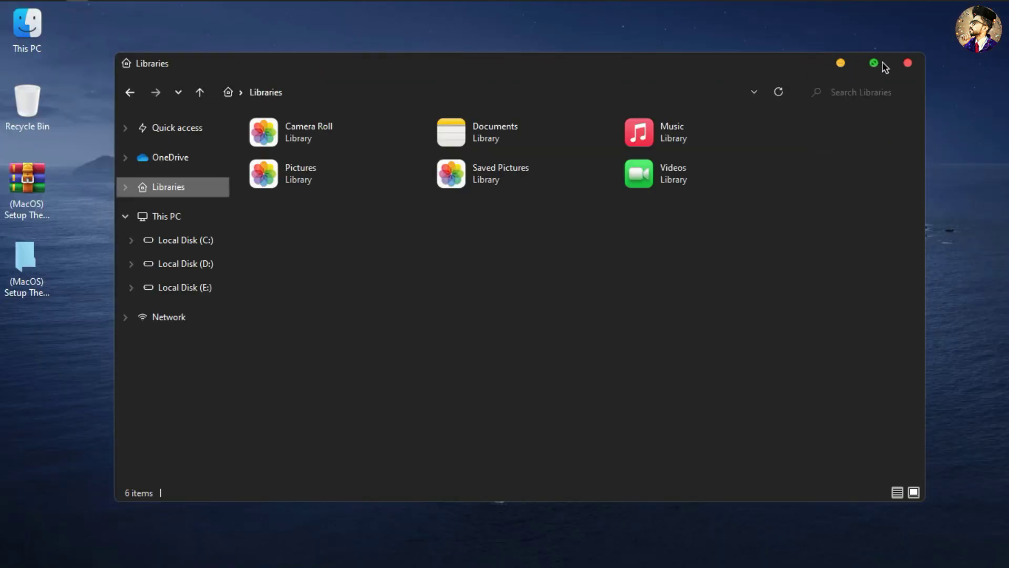
{"action": "left_click", "coordinate": [905, 64]}
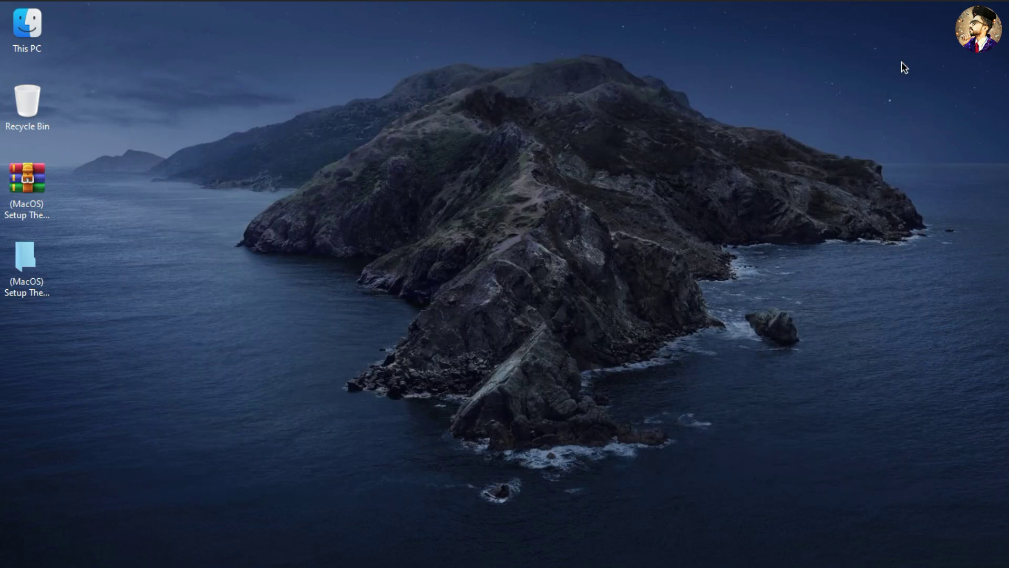
Step: Extract the Leftsider by Windows Themes 001 archive in the setup's 8-Leftsider folder to a folder of the same name
{"action": "double_click", "coordinate": [51, 257]}
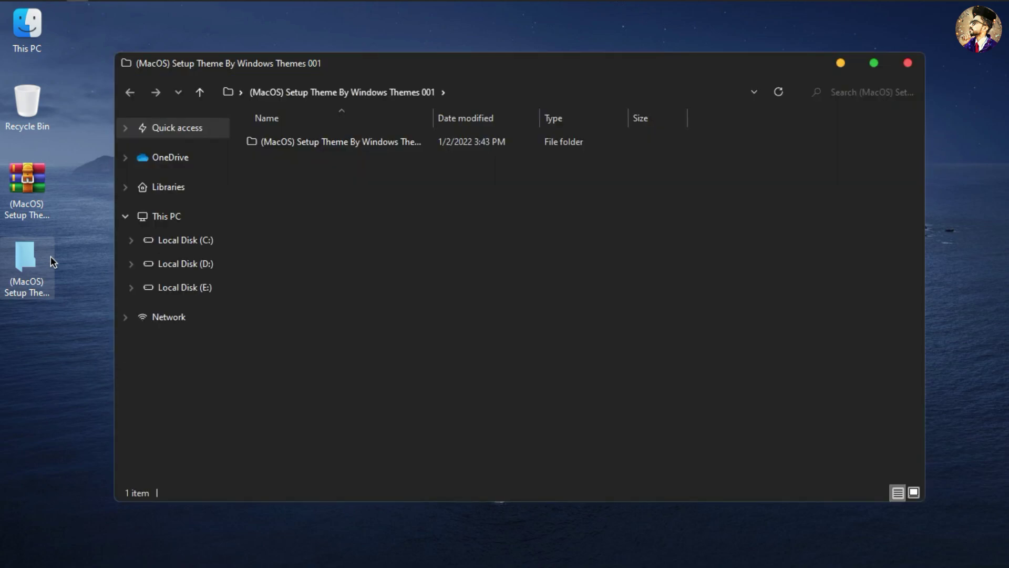
{"action": "double_click", "coordinate": [390, 140]}
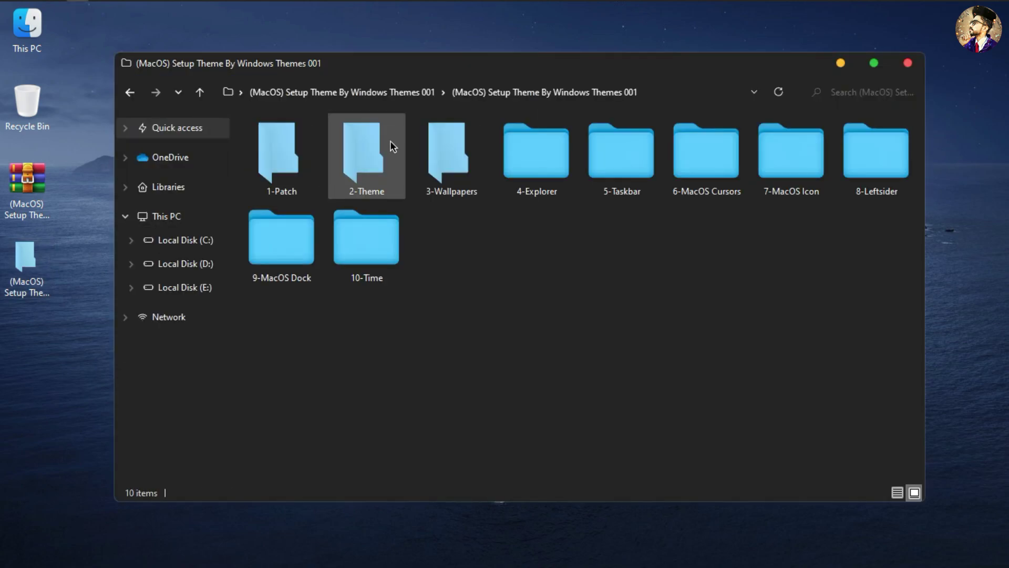
{"action": "double_click", "coordinate": [529, 62]}
{"action": "double_click", "coordinate": [746, 112]}
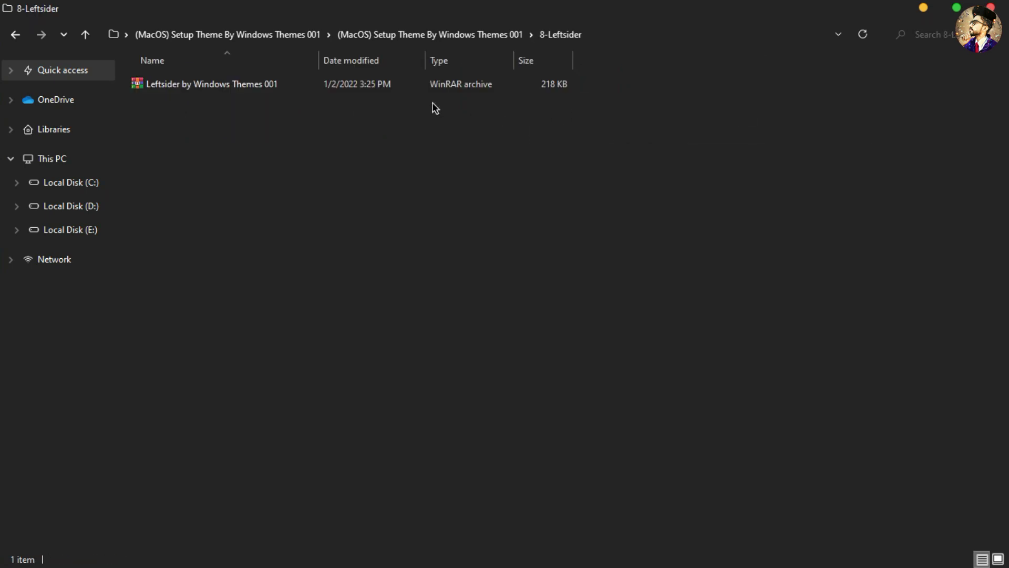
{"action": "left_click", "coordinate": [329, 85]}
{"action": "right_click", "coordinate": [329, 85]}
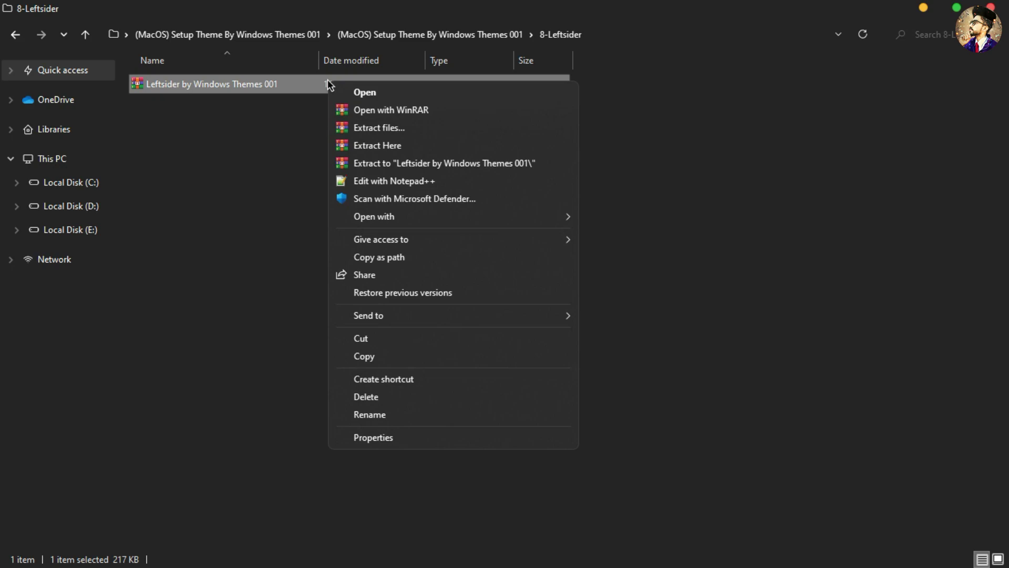
{"action": "left_click", "coordinate": [349, 131]}
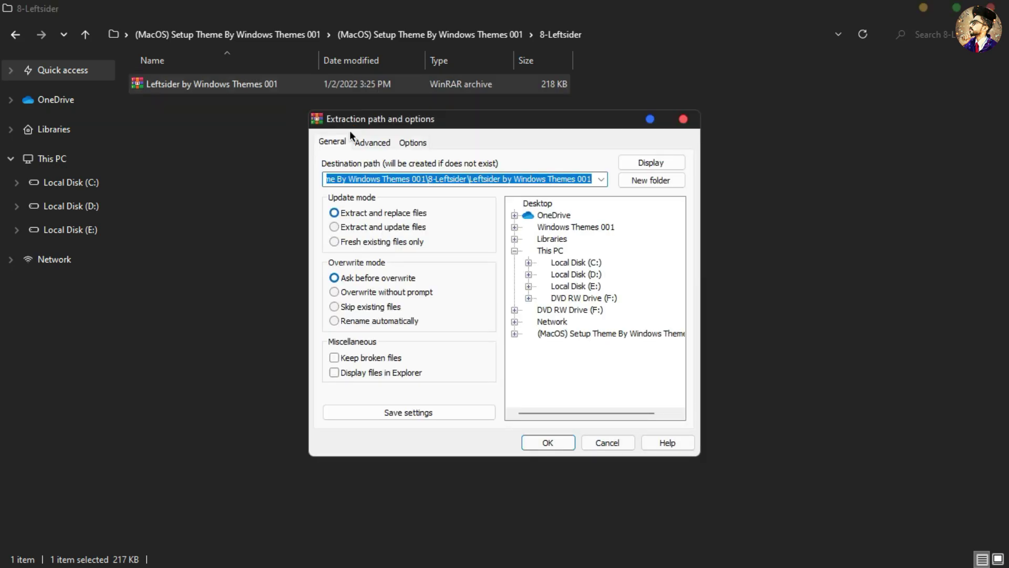
{"action": "left_click", "coordinate": [557, 441]}
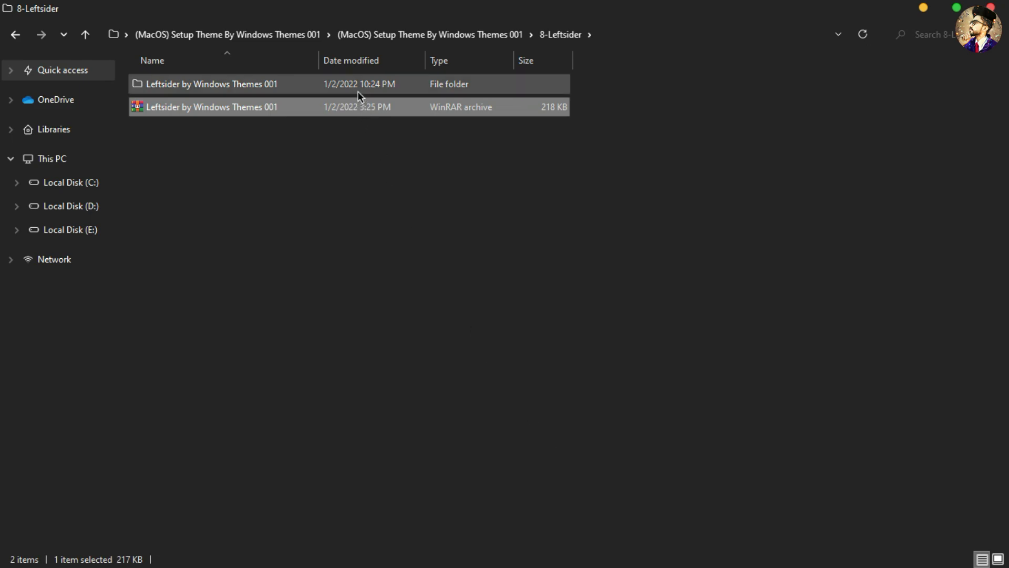
Step: Run leftsider64 as administrator from the extracted Leftsider by Windows Themes 001 folder
{"action": "double_click", "coordinate": [355, 84]}
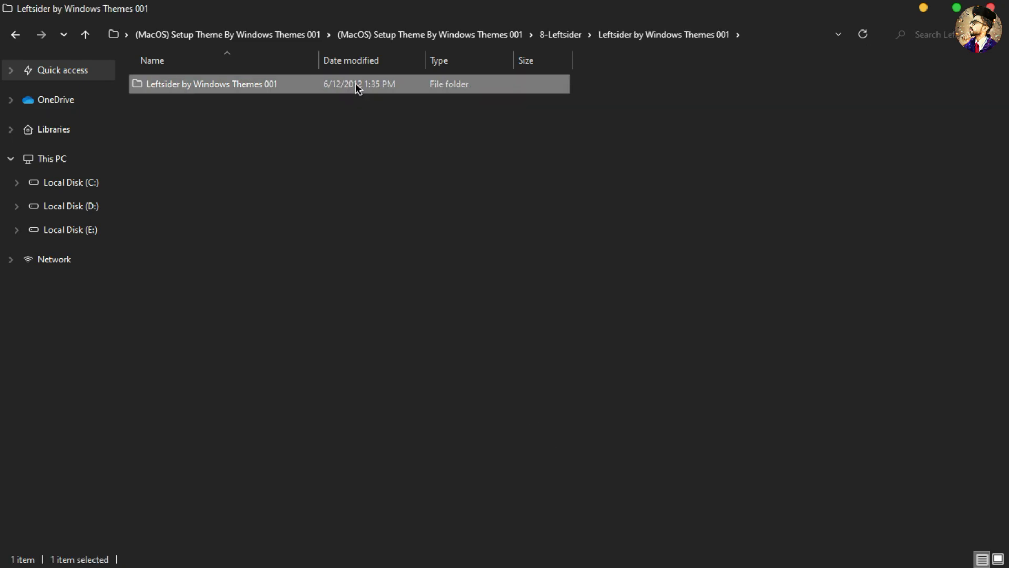
{"action": "double_click", "coordinate": [356, 84]}
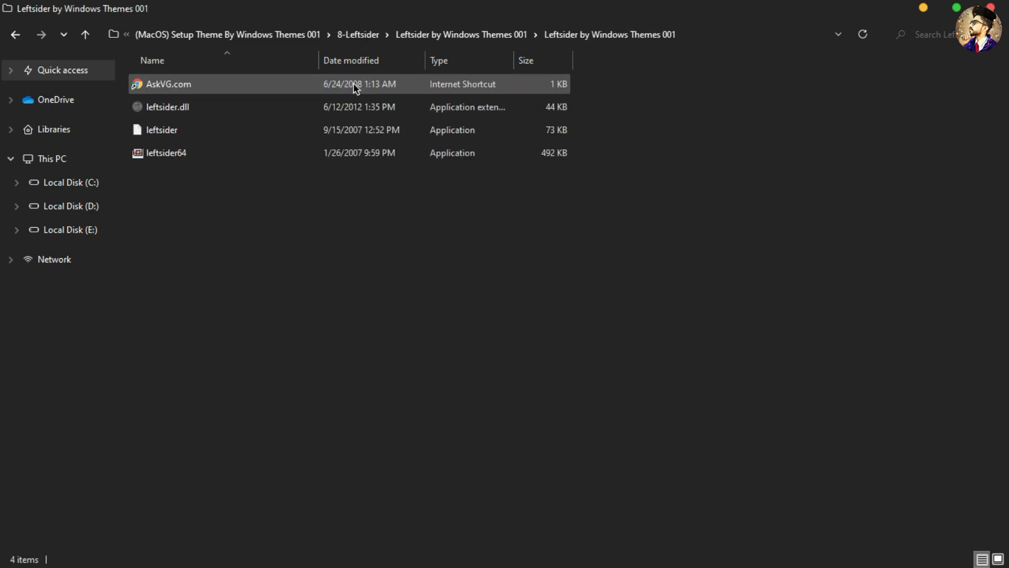
{"action": "left_click", "coordinate": [242, 157]}
{"action": "right_click", "coordinate": [220, 166]}
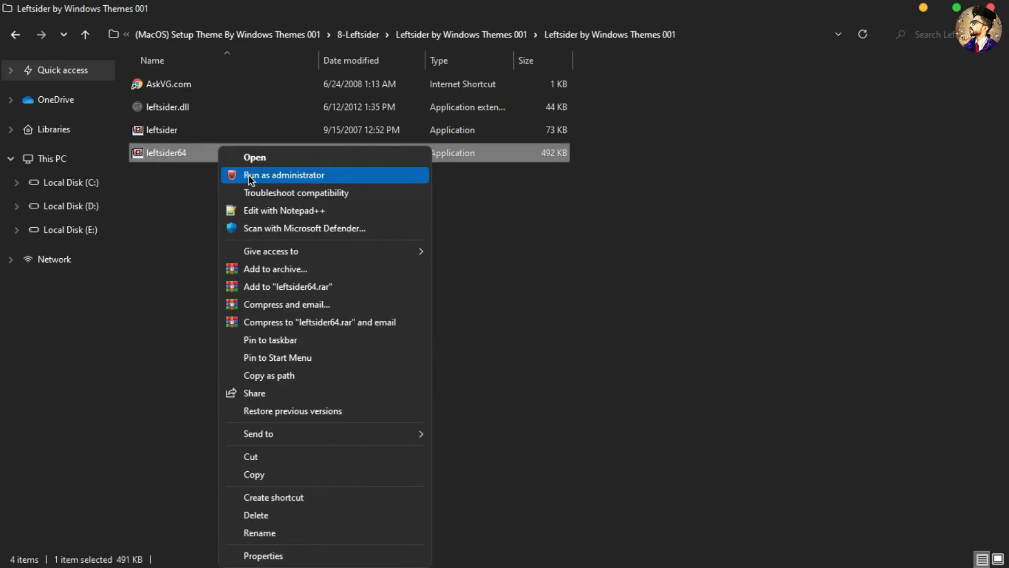
{"action": "left_click", "coordinate": [252, 176]}
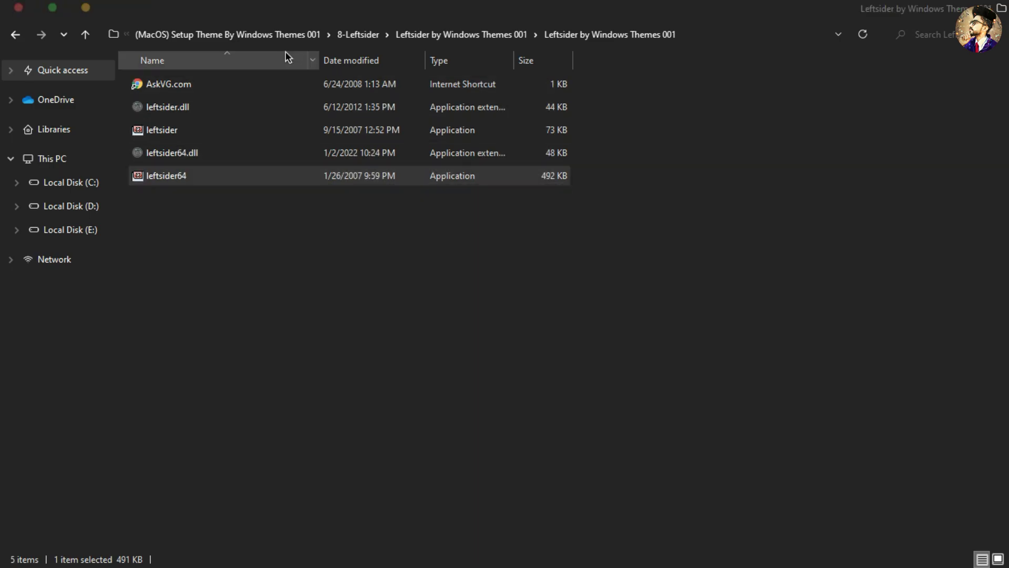
Step: Check the title bar button placement in the restored Leftsider folder window and in a maximized This PC window, closing both
{"action": "double_click", "coordinate": [301, 11]}
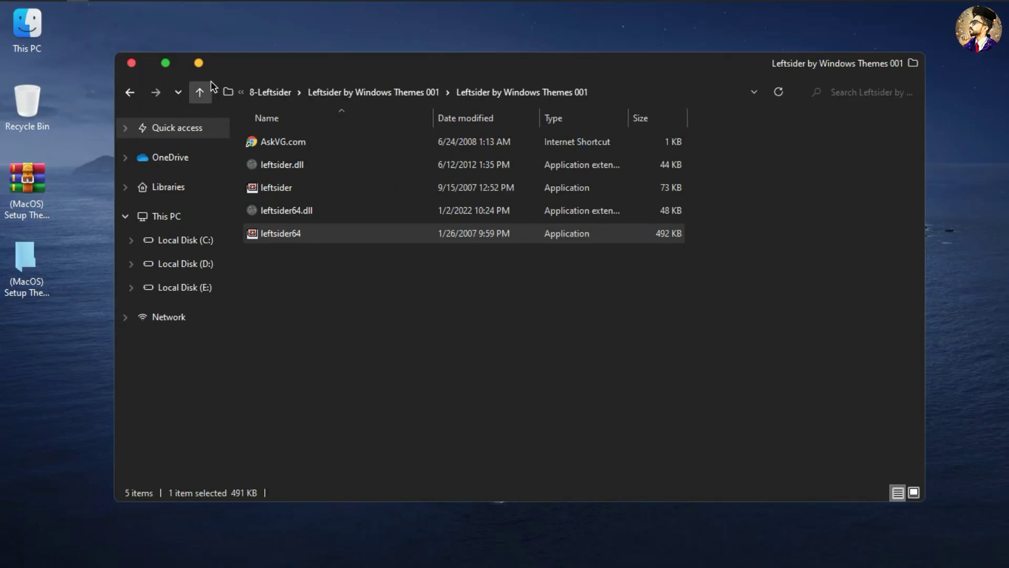
{"action": "left_click", "coordinate": [131, 63]}
{"action": "double_click", "coordinate": [30, 34]}
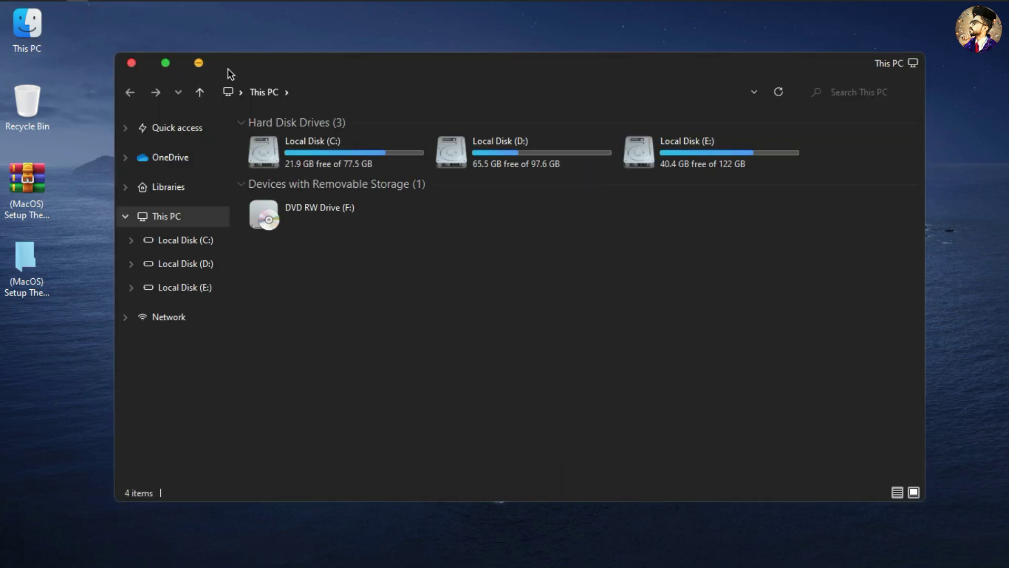
{"action": "double_click", "coordinate": [273, 68]}
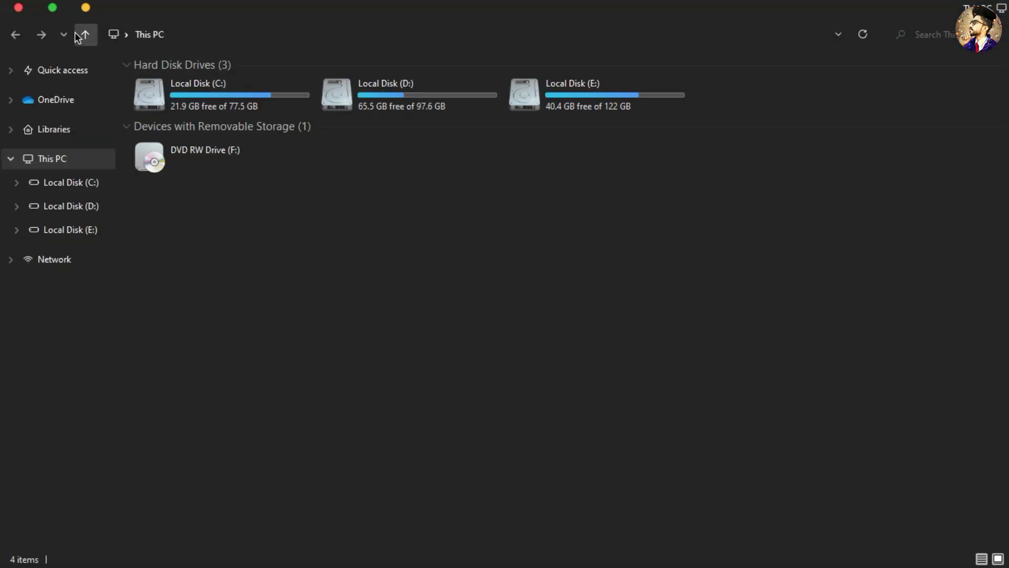
{"action": "left_click", "coordinate": [21, 9]}
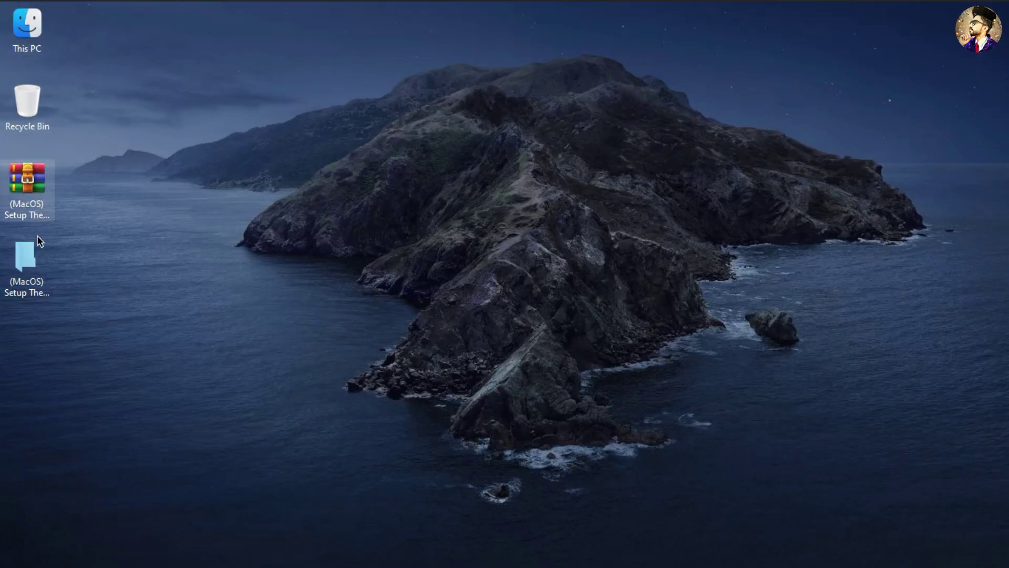
Step: Move the MacOS Dock Icons folder from the setup's 9-MacOS Dock folder to Local Disk (C:)
{"action": "double_click", "coordinate": [30, 270]}
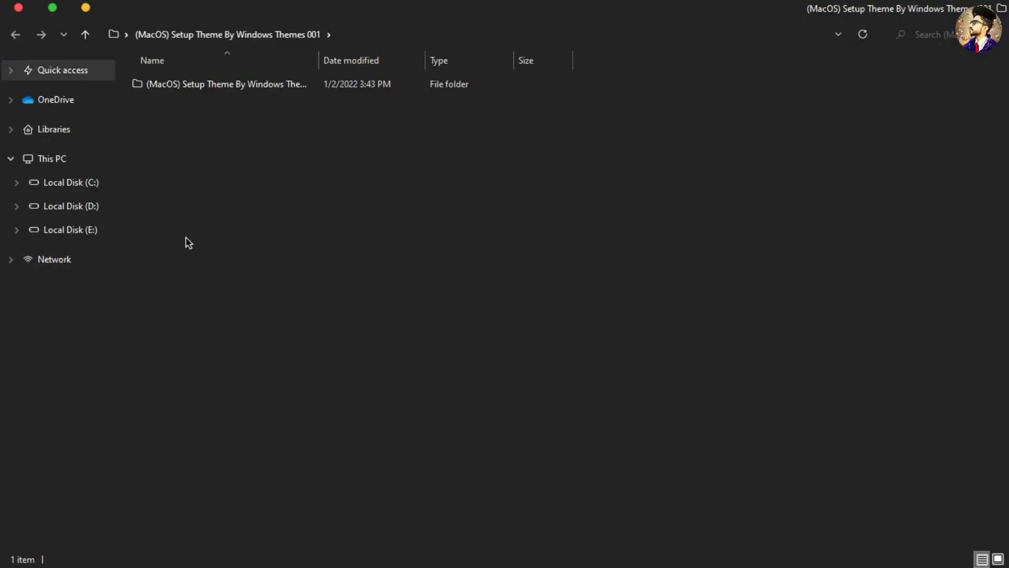
{"action": "left_click", "coordinate": [353, 84]}
{"action": "double_click", "coordinate": [353, 84]}
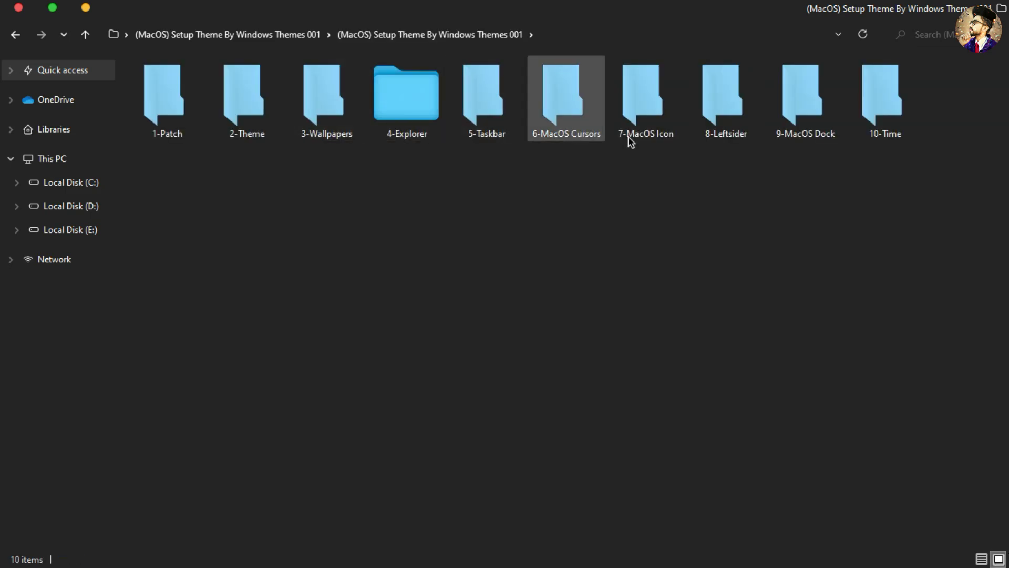
{"action": "double_click", "coordinate": [805, 127]}
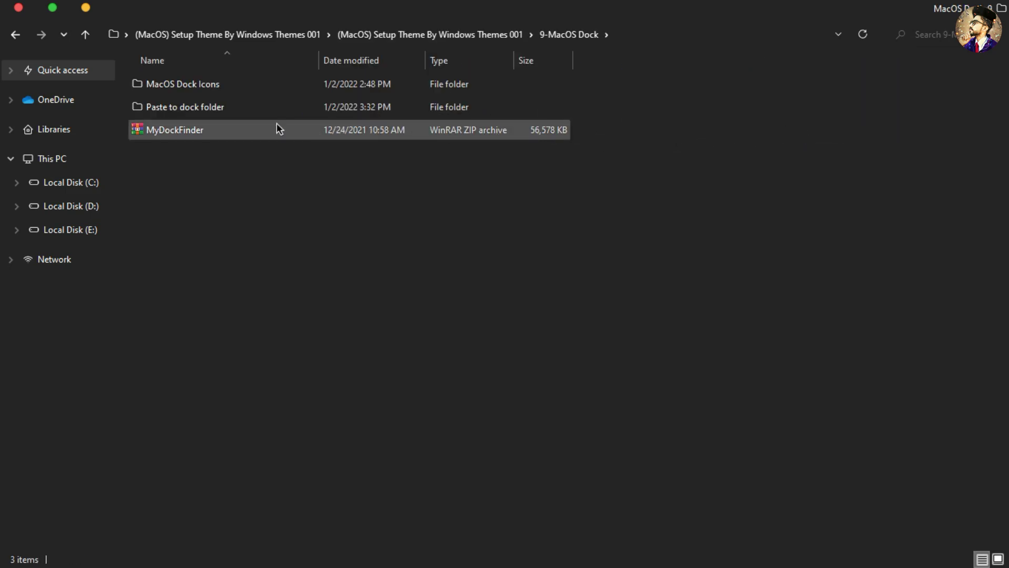
{"action": "right_click", "coordinate": [229, 88]}
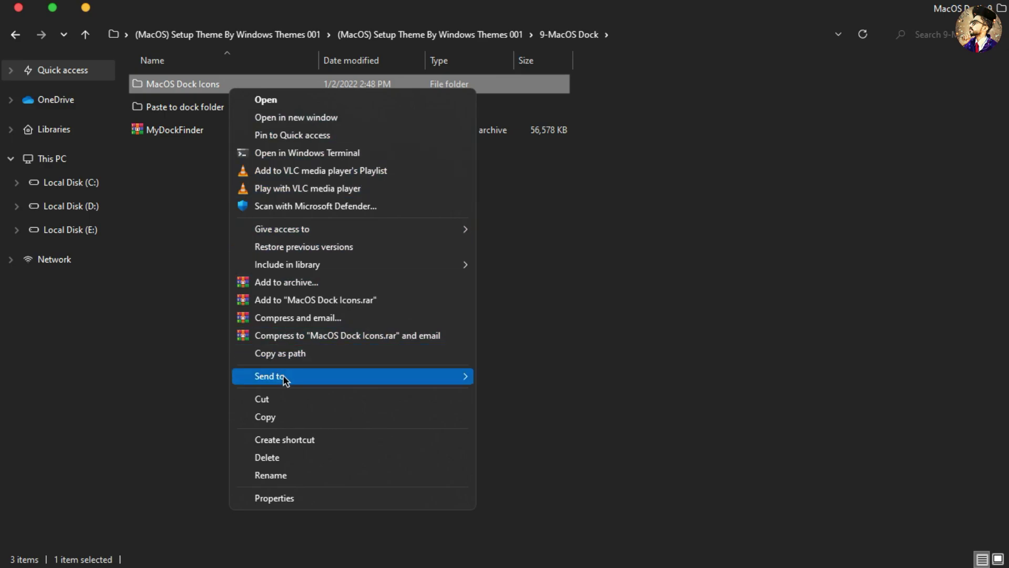
{"action": "left_click", "coordinate": [286, 401]}
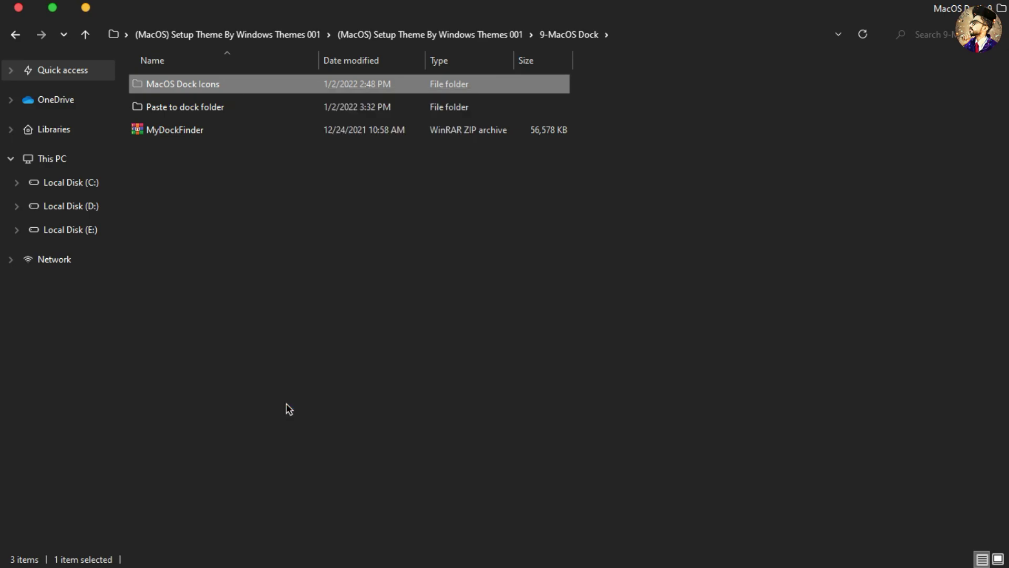
{"action": "left_click", "coordinate": [105, 185]}
{"action": "right_click", "coordinate": [304, 206]}
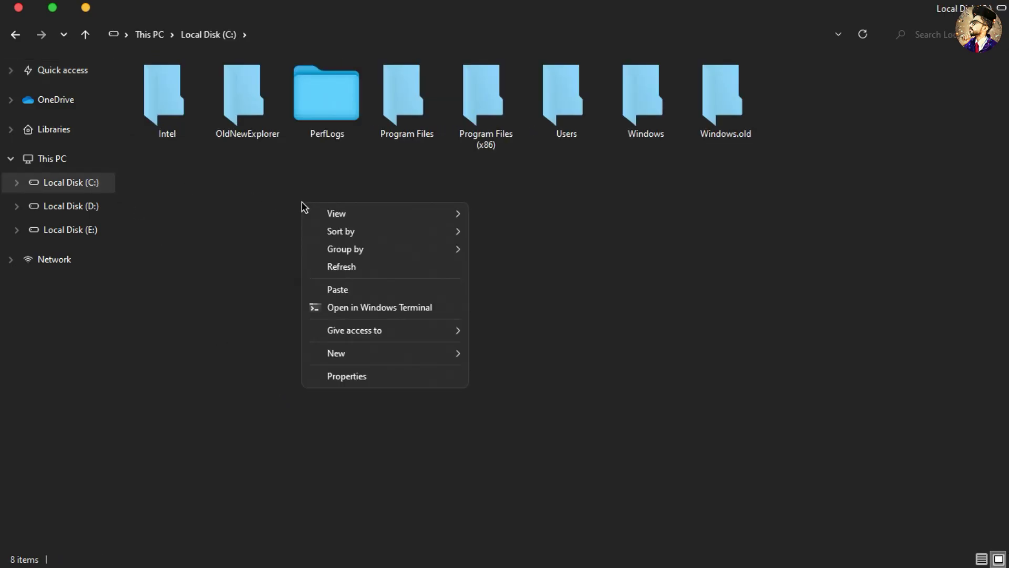
{"action": "left_click", "coordinate": [331, 290]}
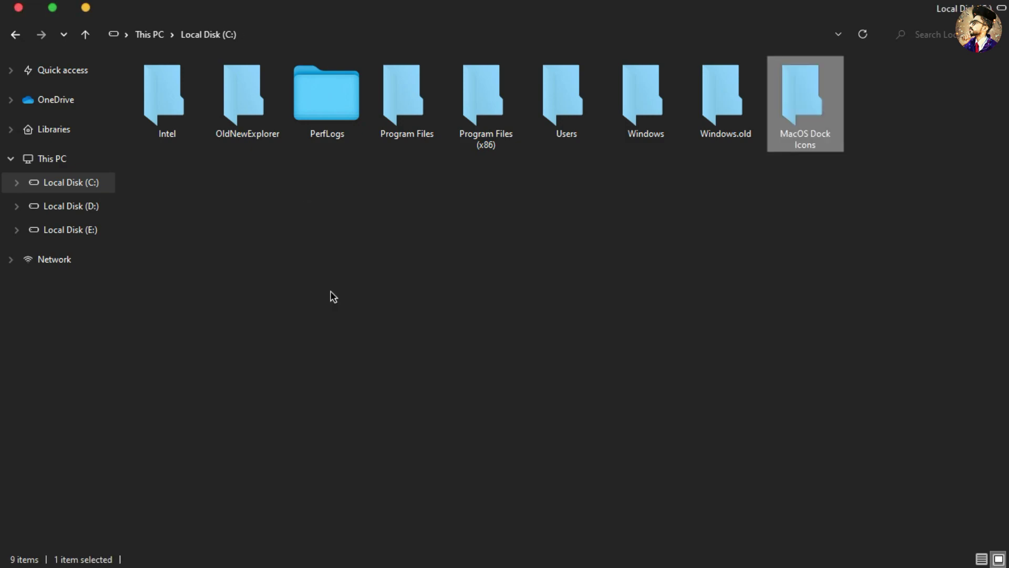
Step: Extract the MyDockFinder archive in the 9-MacOS Dock folder to a folder of the same name
{"action": "left_click", "coordinate": [16, 38]}
{"action": "right_click", "coordinate": [226, 99]}
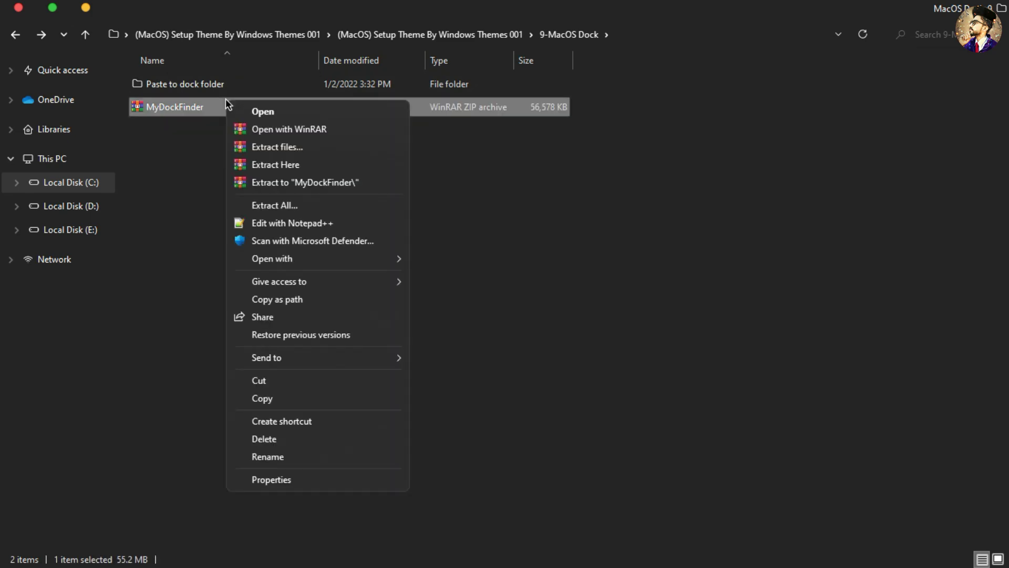
{"action": "left_click", "coordinate": [251, 147]}
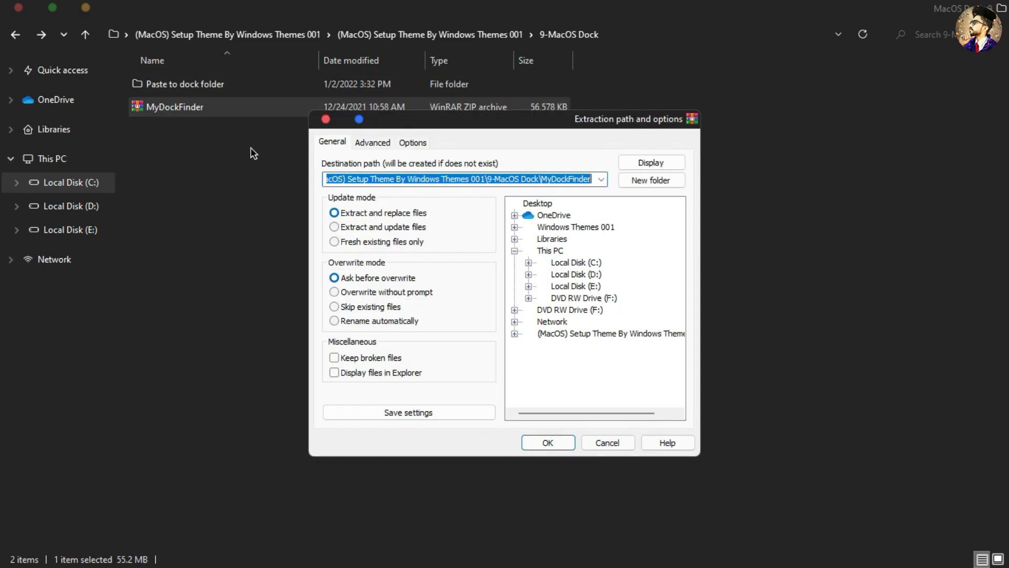
{"action": "left_click", "coordinate": [547, 442]}
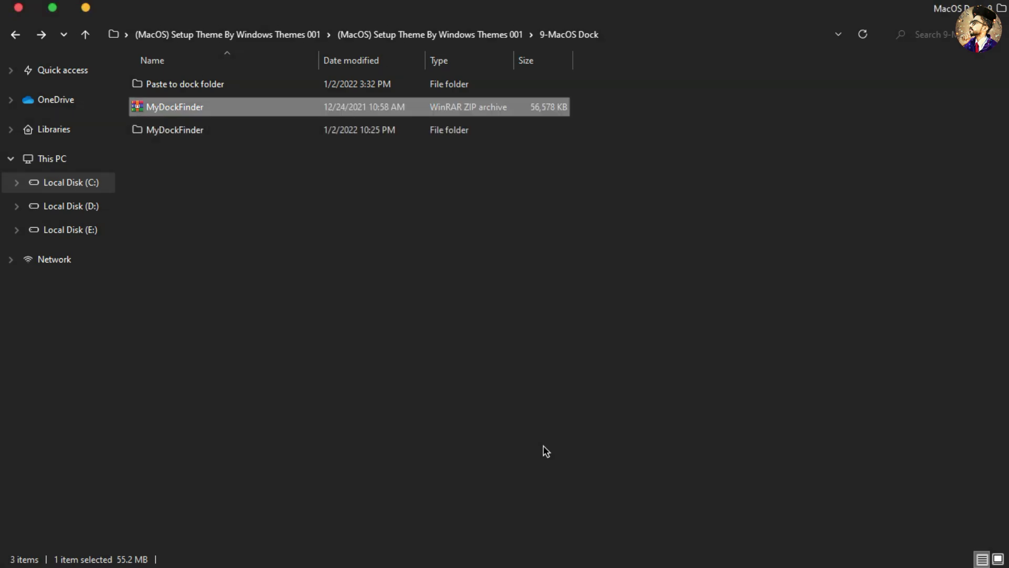
Step: Move the extracted MyDockFinder folder to Local Disk (C:)
{"action": "left_click", "coordinate": [261, 126]}
{"action": "right_click", "coordinate": [261, 127]}
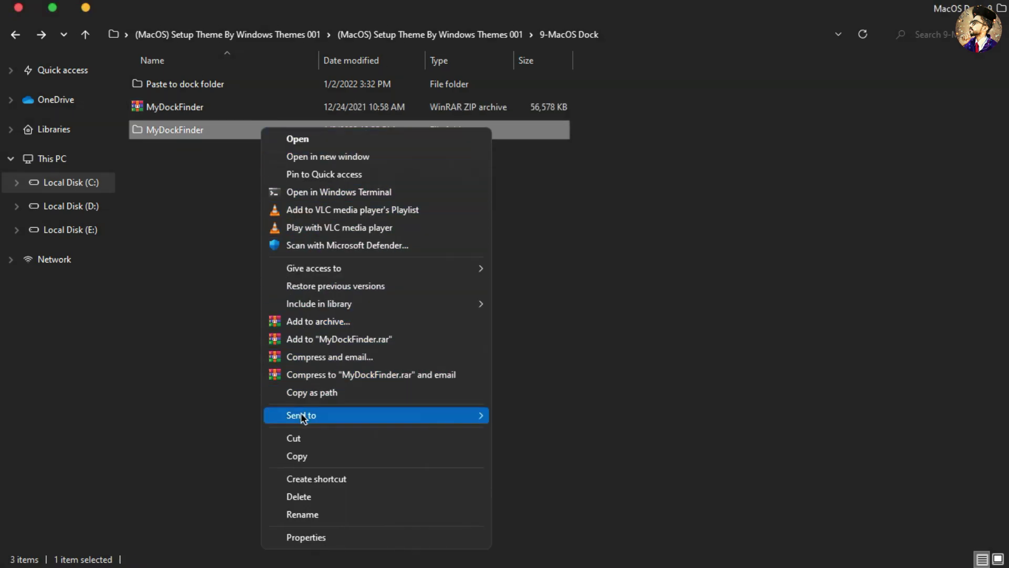
{"action": "left_click", "coordinate": [307, 438]}
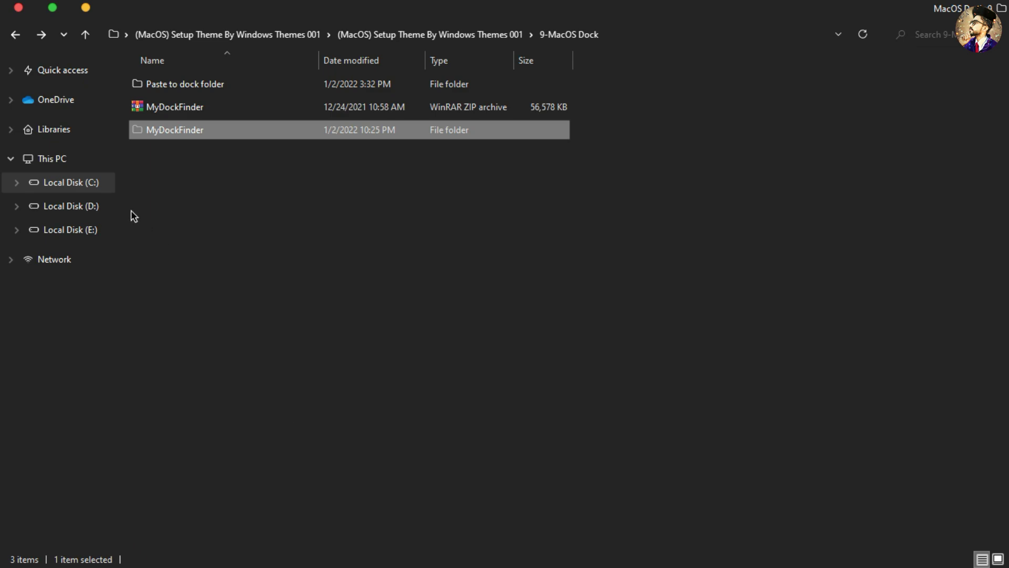
{"action": "right_click", "coordinate": [377, 217]}
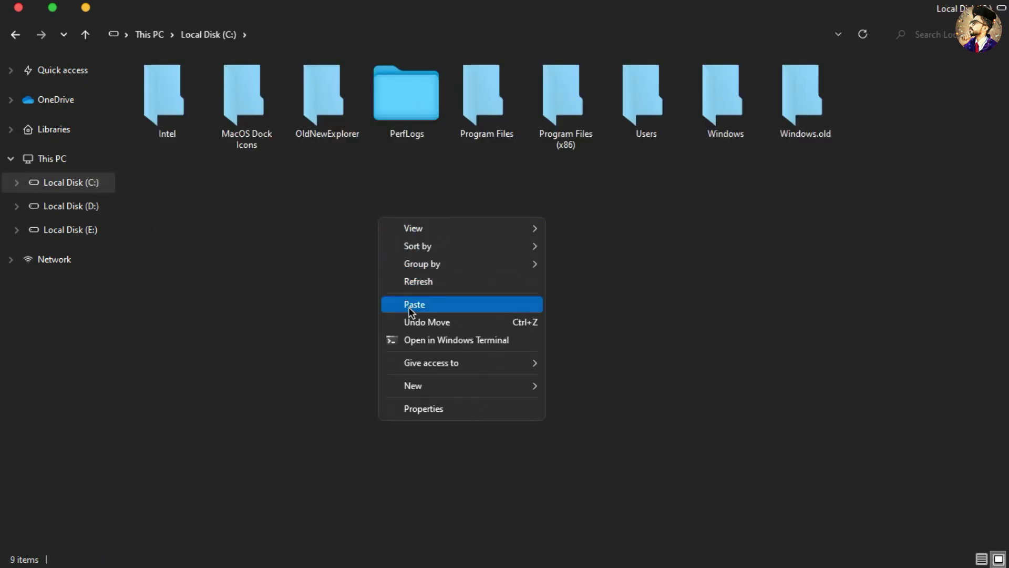
{"action": "left_click", "coordinate": [415, 305]}
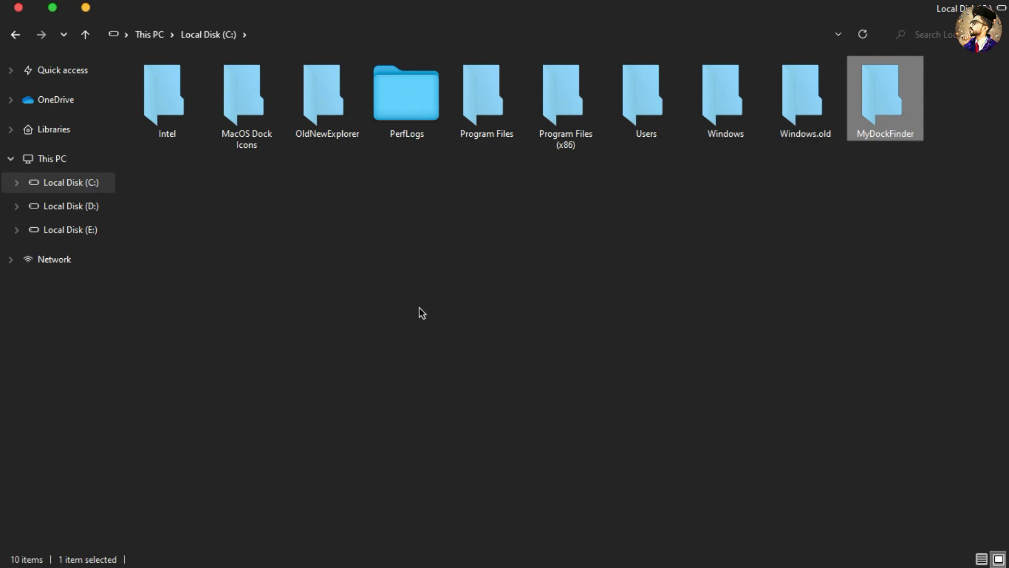
Step: Install the Visual C++ redistributable VC_2015-2022.x64 from C:\MyDockFinder\MyDock, accepting the license terms, and close its setup
{"action": "double_click", "coordinate": [863, 130]}
{"action": "left_click", "coordinate": [428, 83]}
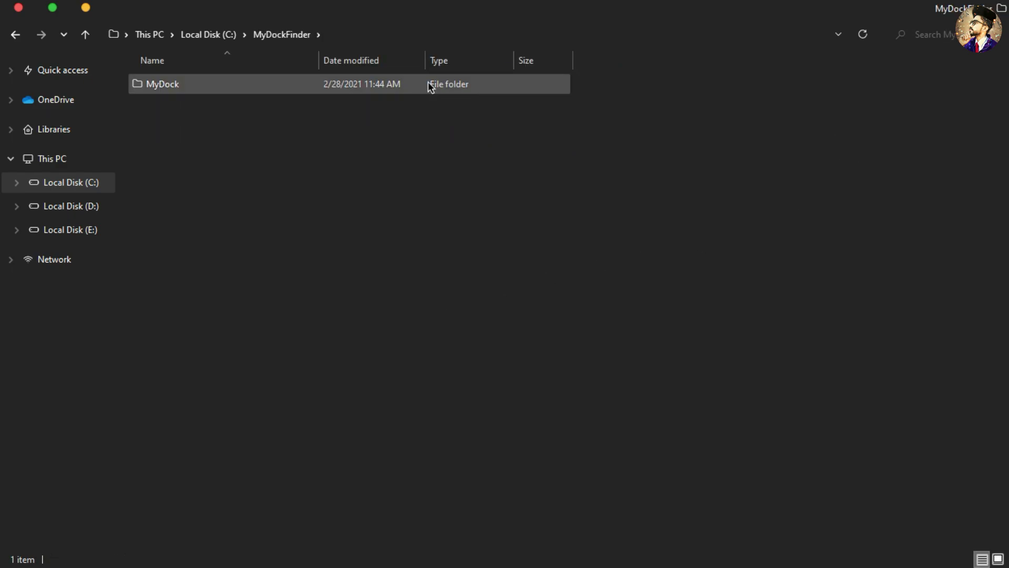
{"action": "double_click", "coordinate": [219, 87]}
{"action": "right_click", "coordinate": [247, 404]}
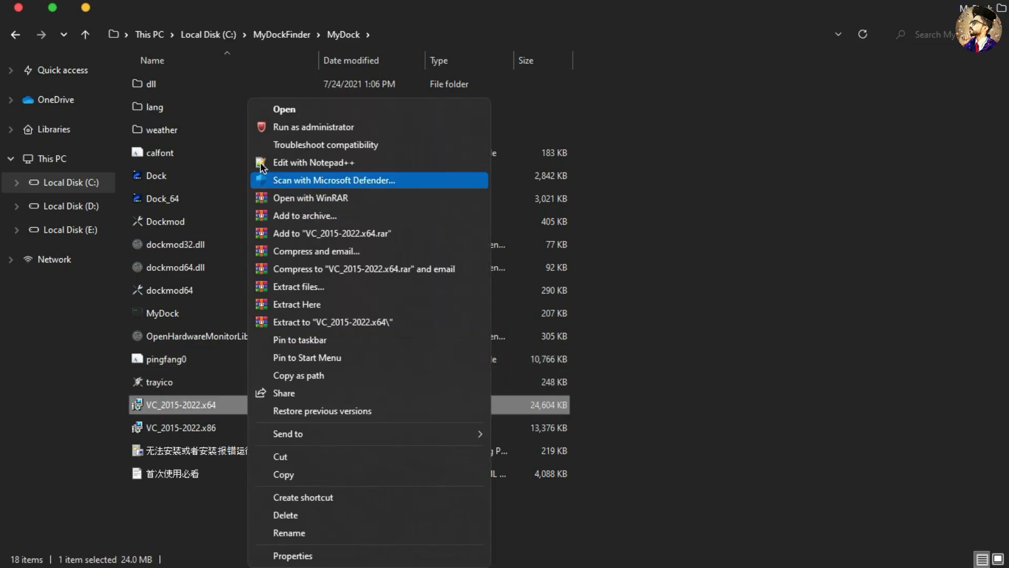
{"action": "left_click", "coordinate": [280, 110]}
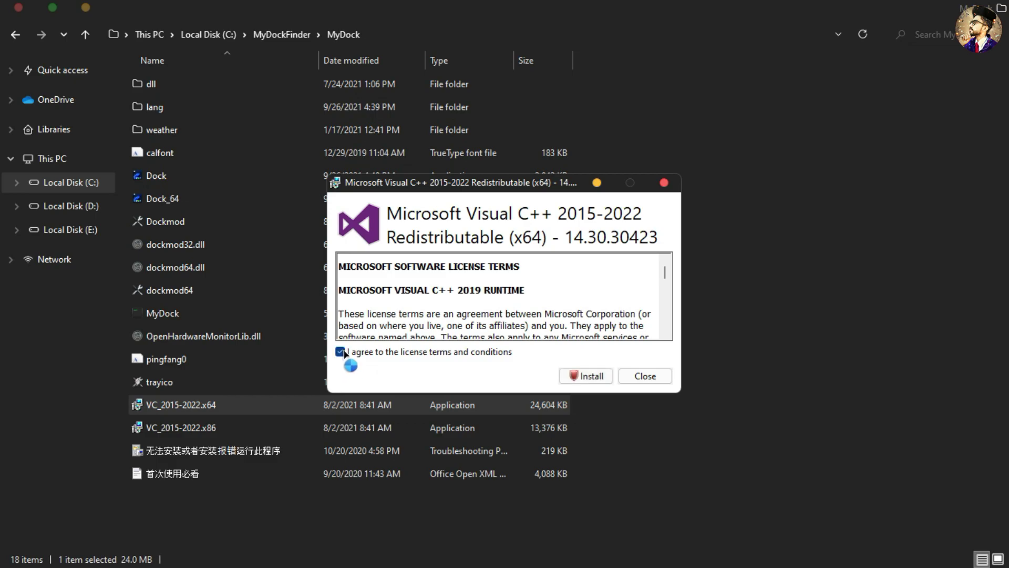
{"action": "left_click", "coordinate": [568, 377]}
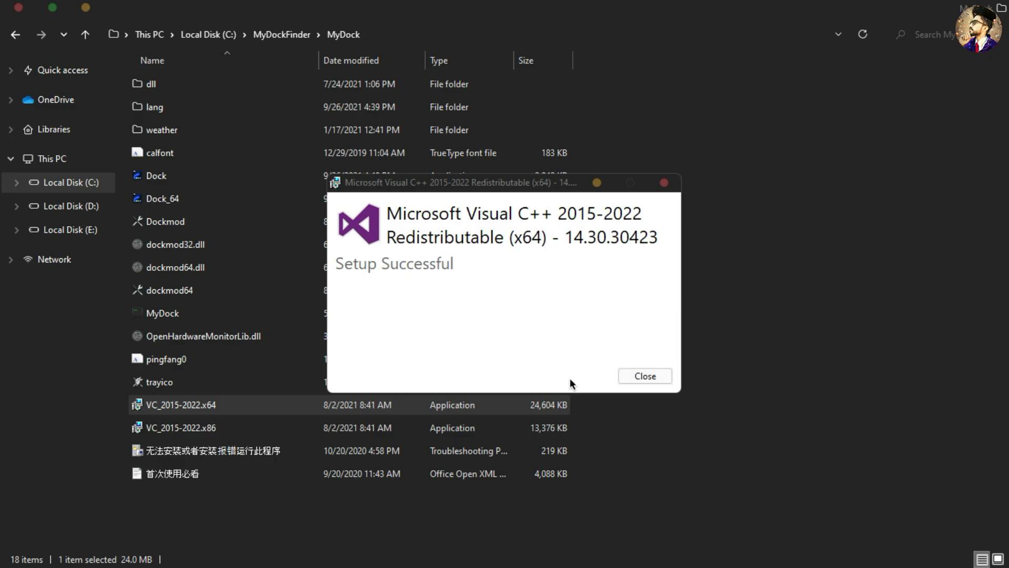
{"action": "left_click", "coordinate": [644, 376]}
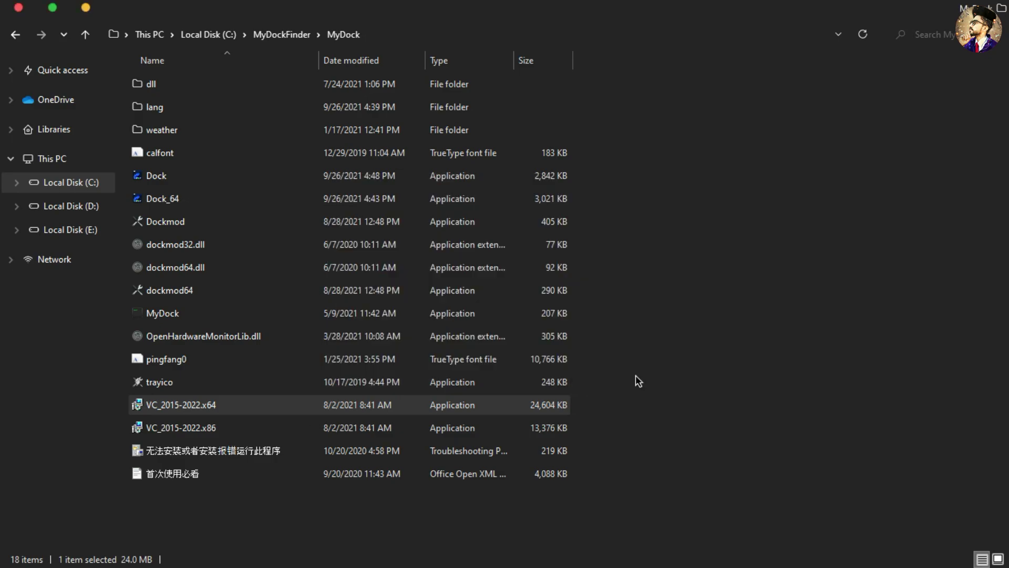
Step: Install the Visual C++ redistributable VC_2015-2022.x86 from the MyDock folder, accepting the license terms, and close its setup
{"action": "left_click", "coordinate": [433, 428]}
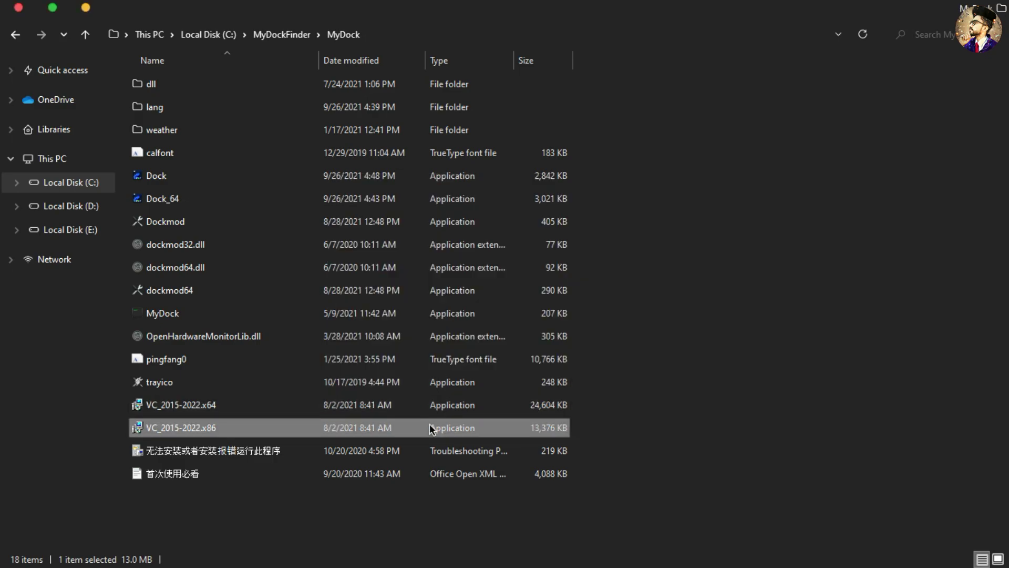
{"action": "right_click", "coordinate": [431, 428]}
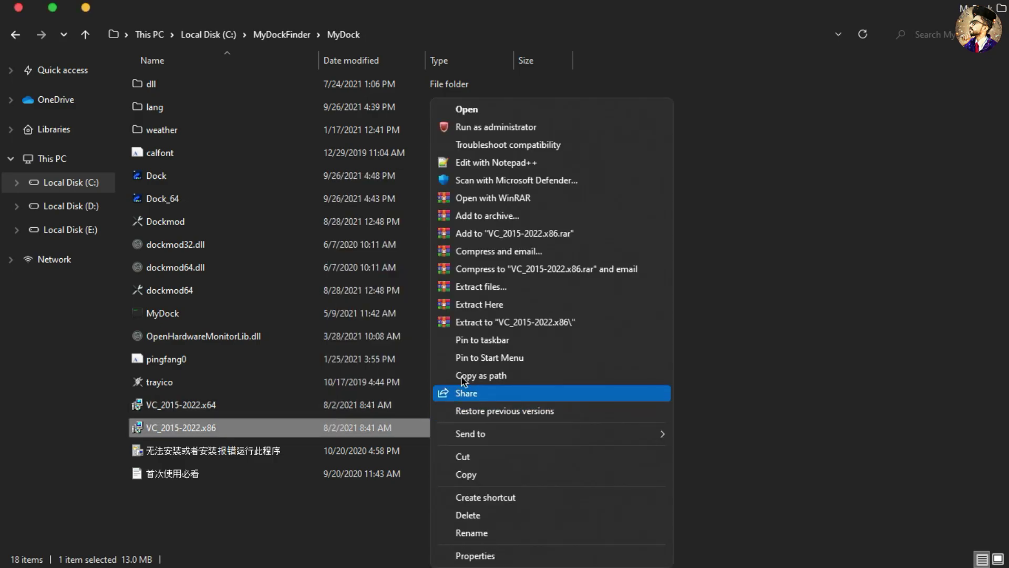
{"action": "left_click", "coordinate": [479, 110]}
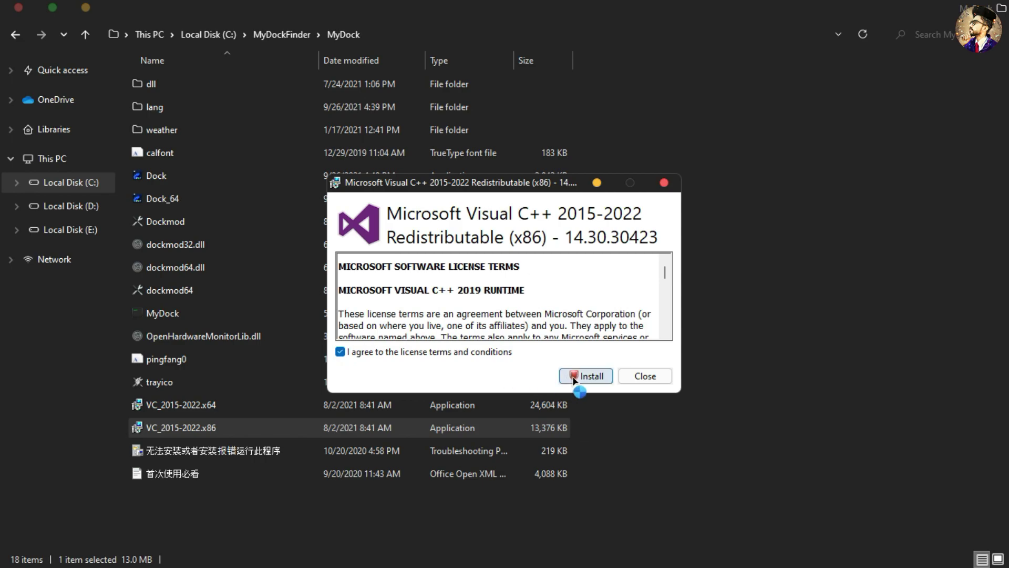
{"action": "left_click", "coordinate": [588, 379]}
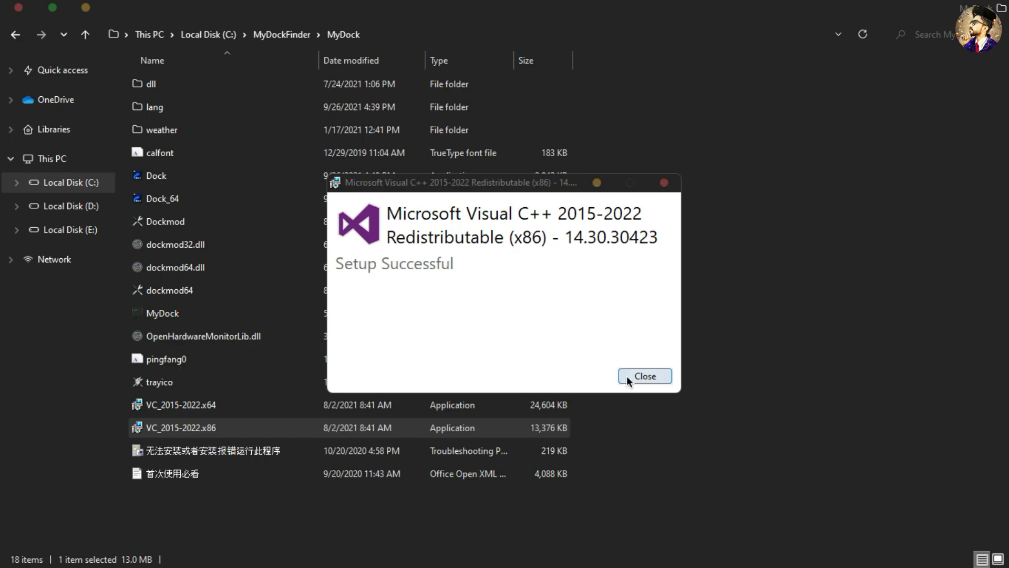
{"action": "left_click", "coordinate": [649, 376]}
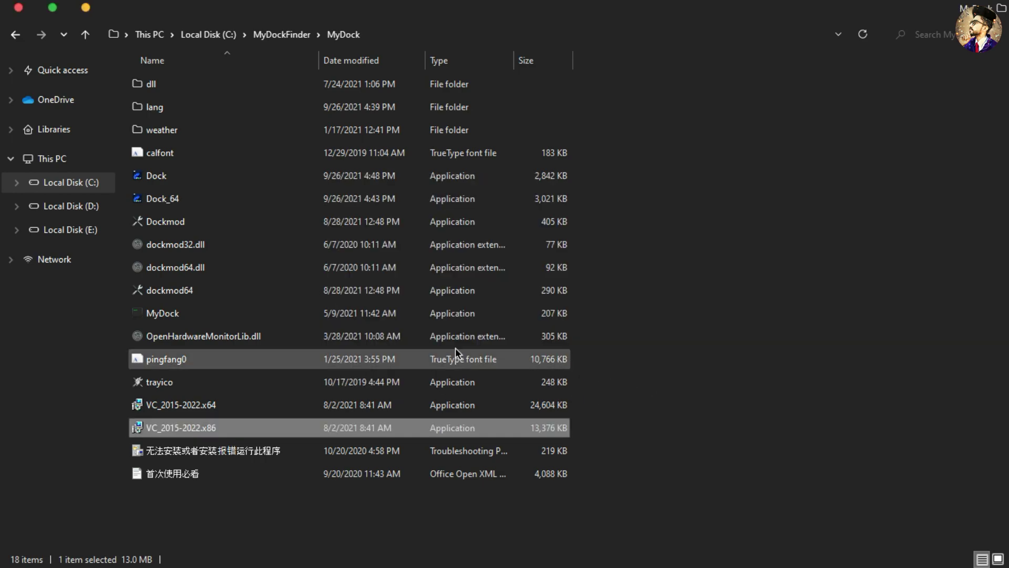
Step: Run MyDock as administrator from the MyDock folder and maximize the folder window again
{"action": "right_click", "coordinate": [260, 312]}
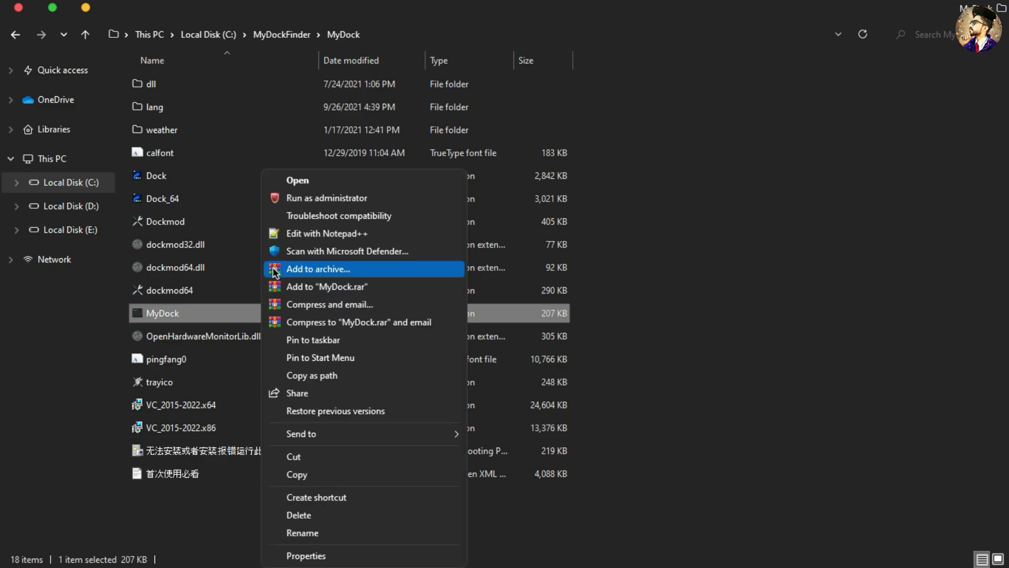
{"action": "left_click", "coordinate": [292, 199]}
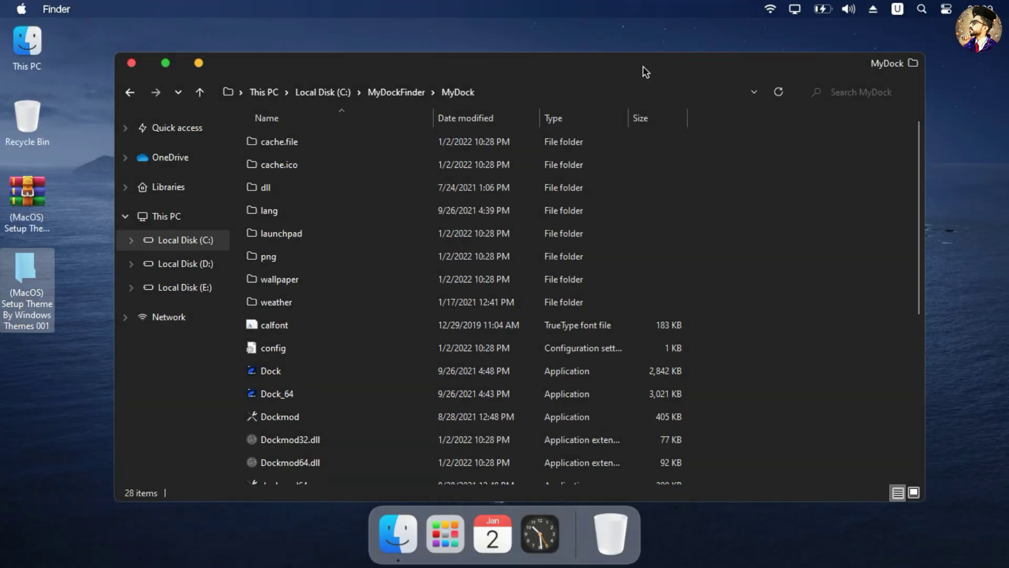
{"action": "double_click", "coordinate": [643, 66]}
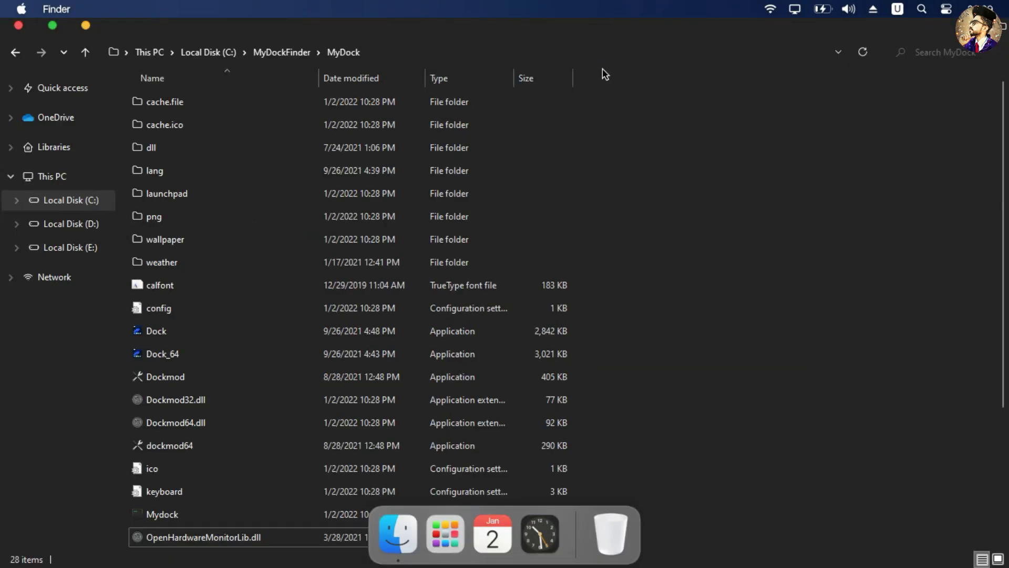
Step: Cut the backup, launchpad, png and config items from the Paste to dock folder inside 9-MacOS Dock
{"action": "left_click", "coordinate": [17, 51]}
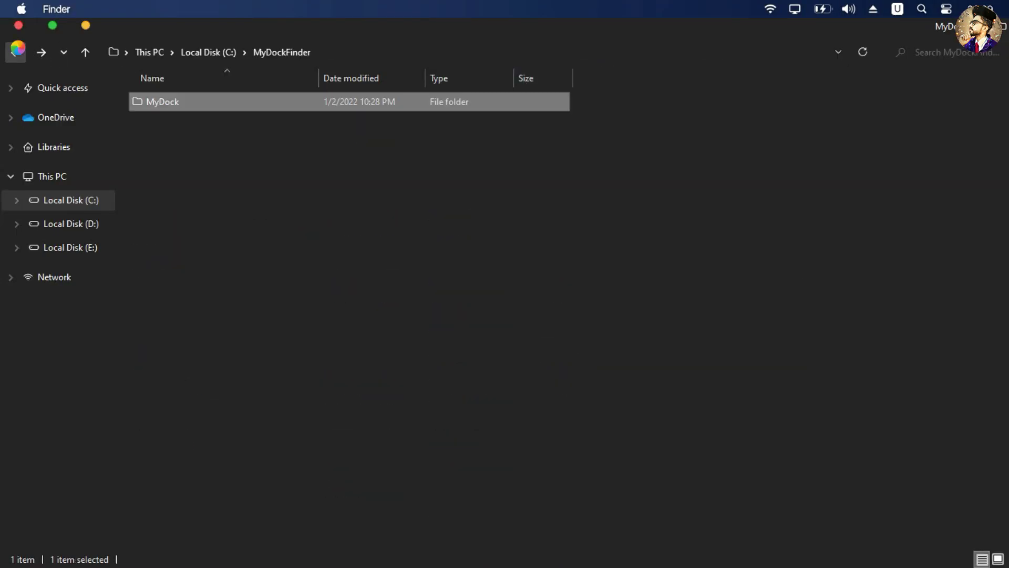
{"action": "left_click", "coordinate": [17, 51]}
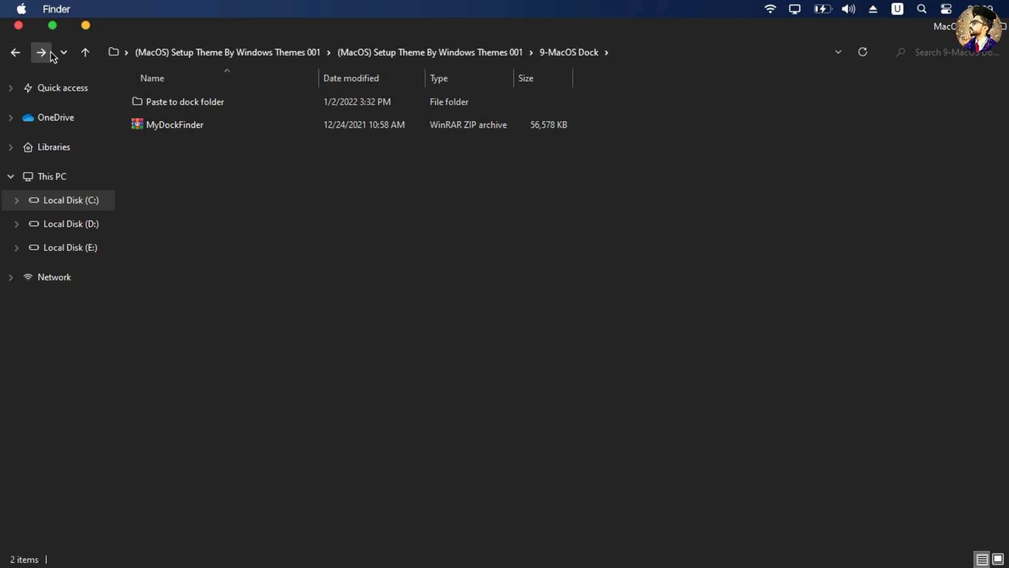
{"action": "double_click", "coordinate": [389, 103]}
{"action": "left_click_drag", "start_coordinate": [374, 213], "coordinate": [332, 91]}
{"action": "right_click", "coordinate": [345, 107]}
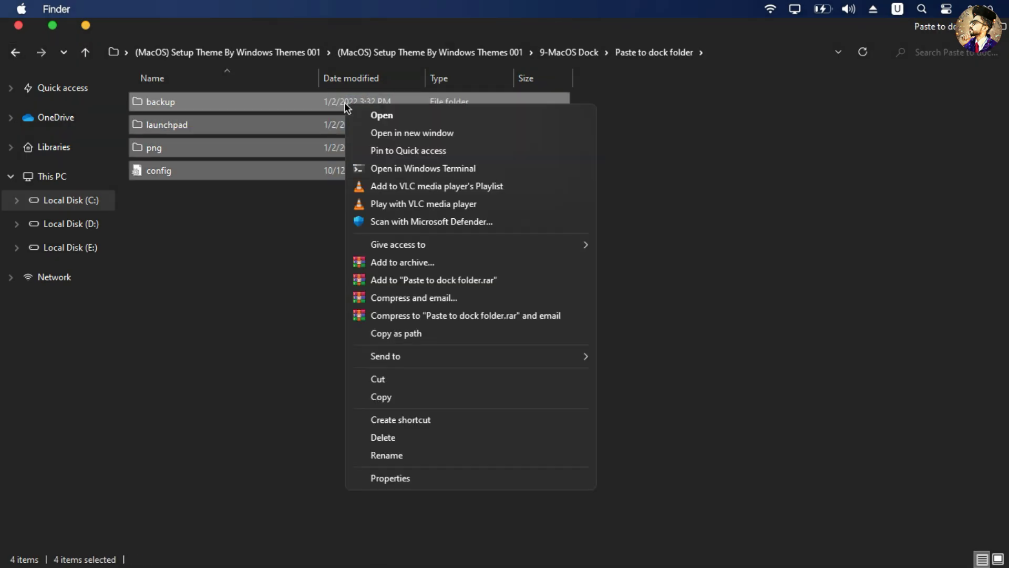
{"action": "left_click", "coordinate": [376, 379]}
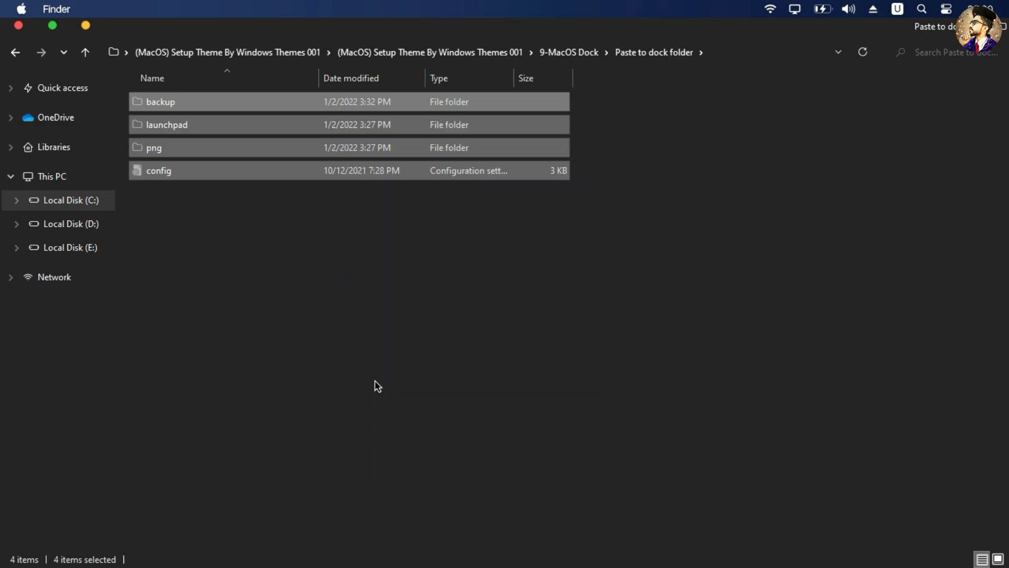
Step: Paste the cut items into C:\MyDockFinder\MyDock, replacing the existing config.ini, and close the folder window
{"action": "left_click", "coordinate": [99, 203]}
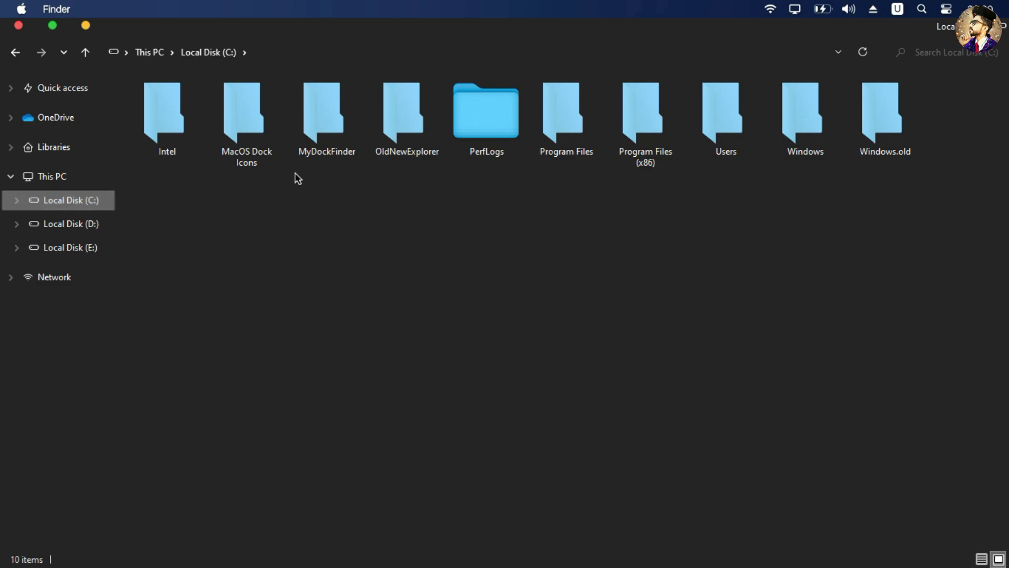
{"action": "double_click", "coordinate": [345, 140]}
{"action": "double_click", "coordinate": [337, 102]}
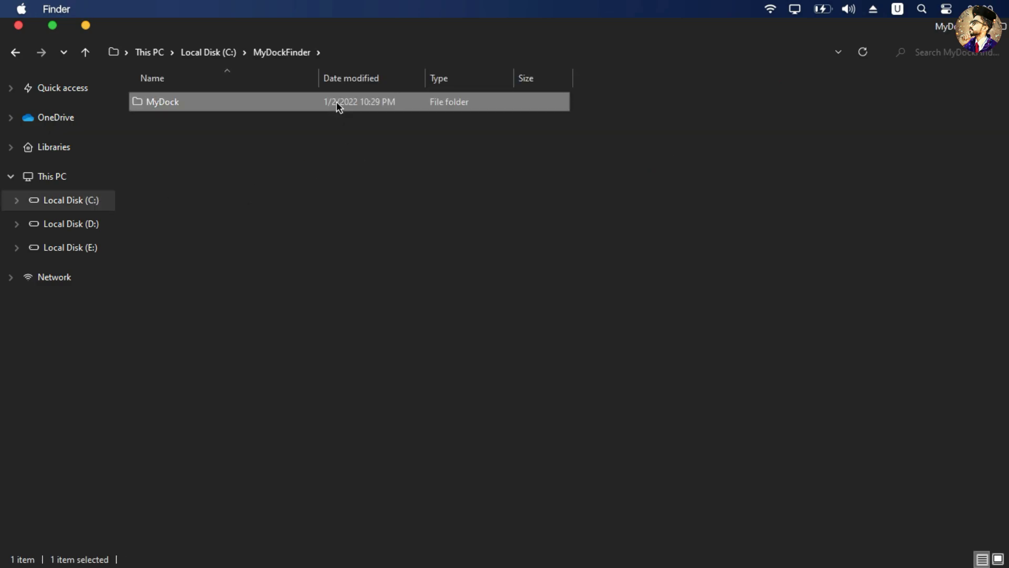
{"action": "right_click", "coordinate": [645, 140]}
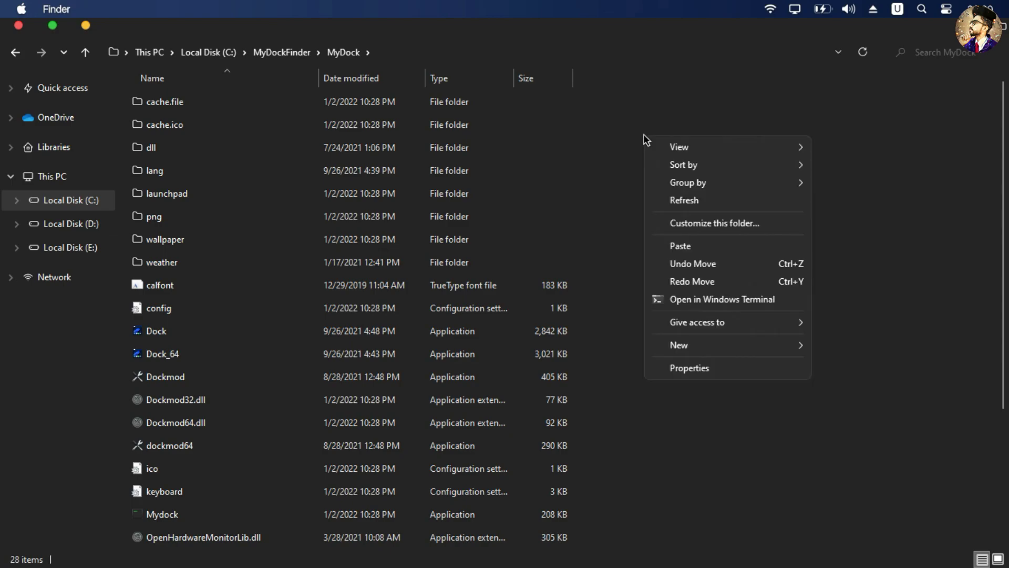
{"action": "left_click", "coordinate": [668, 246]}
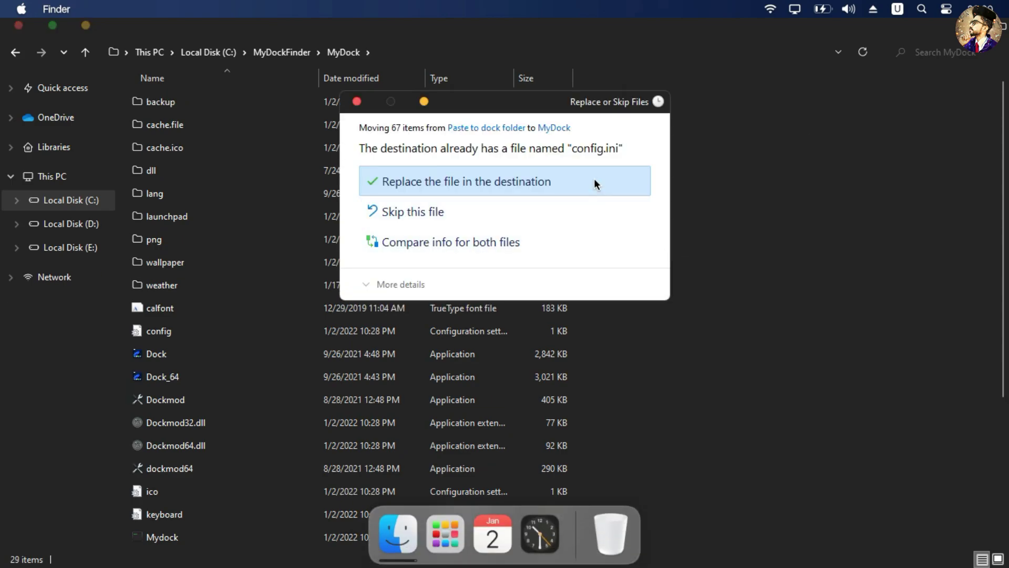
{"action": "left_click", "coordinate": [595, 180]}
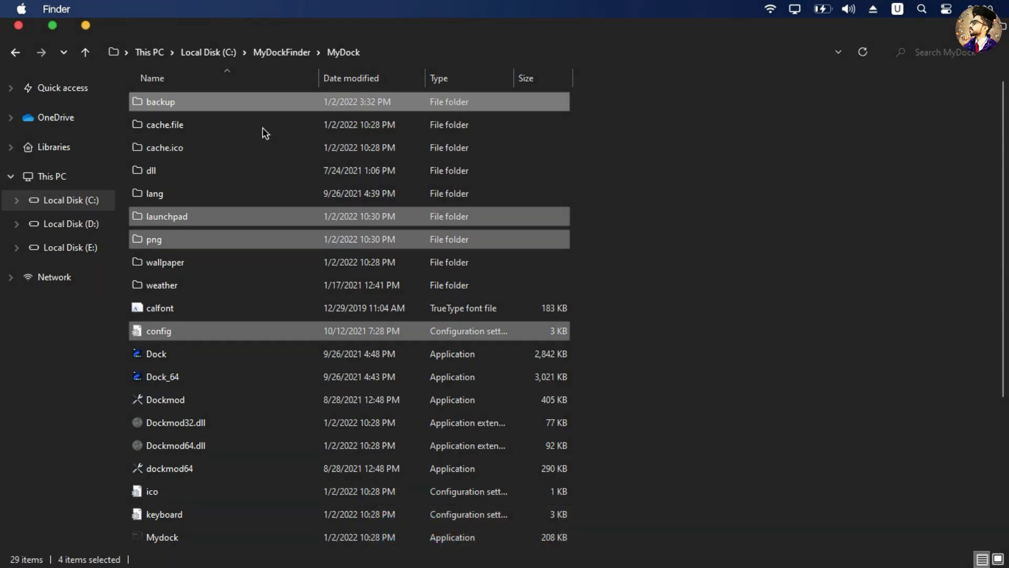
{"action": "left_click", "coordinate": [18, 26]}
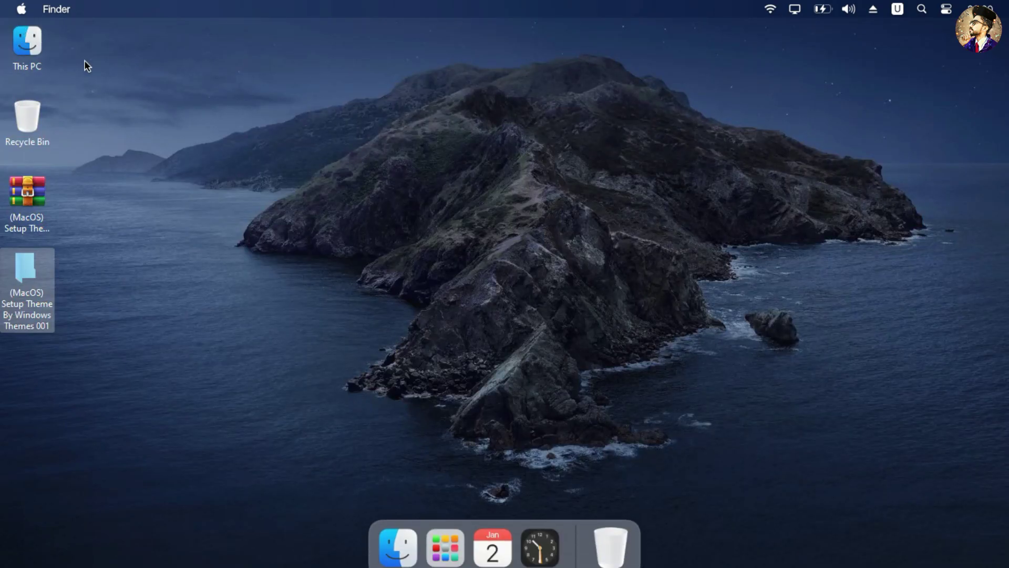
Step: Restore the Dock icons from the backup file through the advanced MyDock settings in MyDockFinder Preferences
{"action": "right_click", "coordinate": [577, 521]}
{"action": "left_click", "coordinate": [572, 417]}
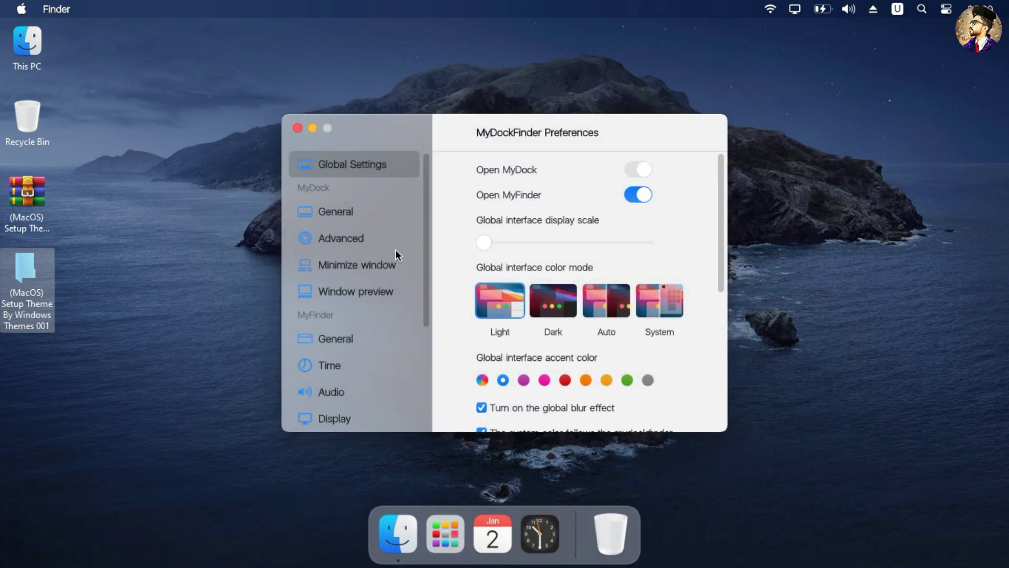
{"action": "left_click", "coordinate": [390, 245]}
{"action": "scroll", "coordinate": [541, 337], "scroll_direction": "down", "scroll_amount": 5}
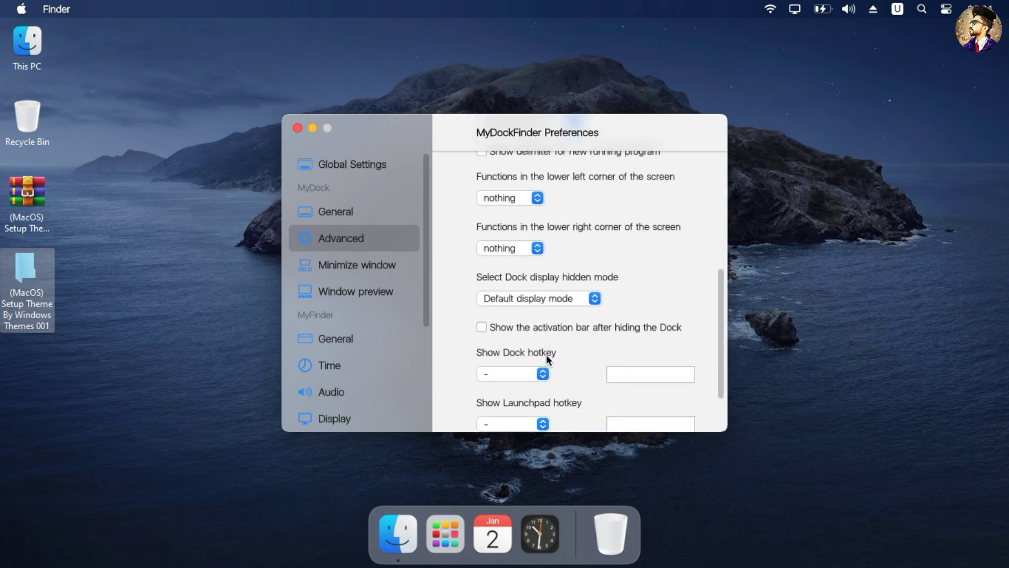
{"action": "left_click", "coordinate": [547, 411]}
{"action": "left_click", "coordinate": [541, 410]}
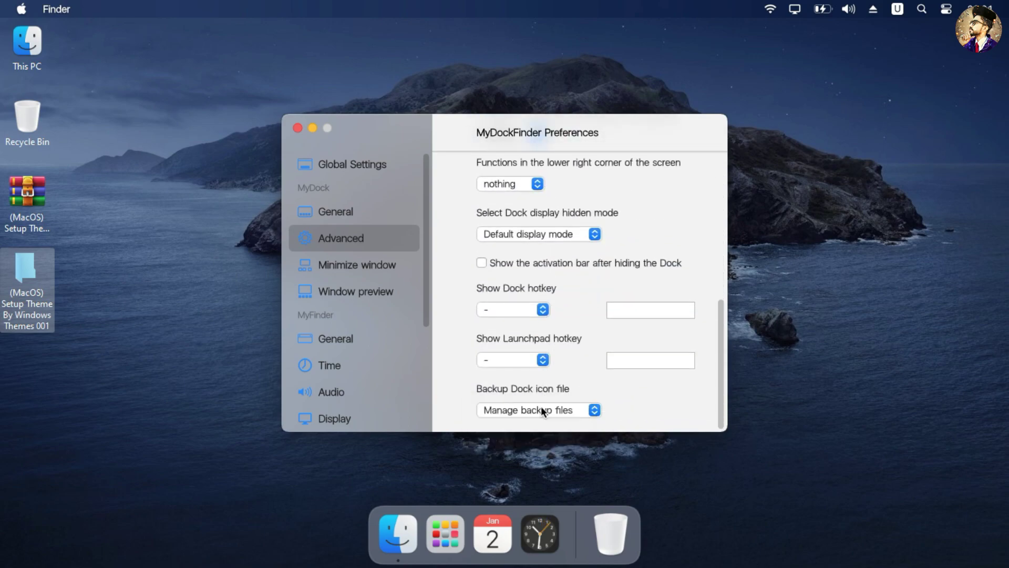
{"action": "left_click", "coordinate": [537, 321]}
{"action": "left_click", "coordinate": [539, 323]}
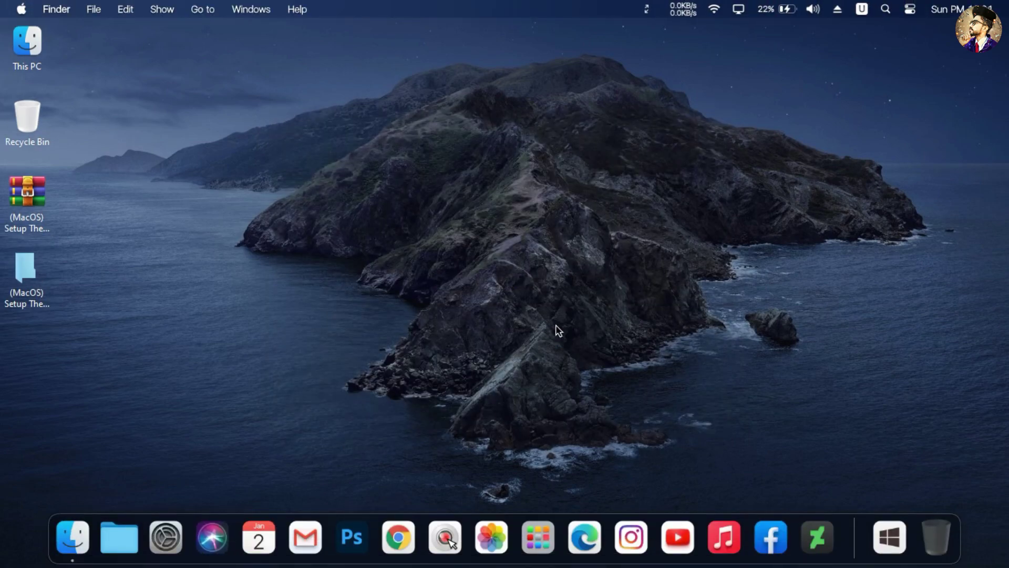
Step: Open Launchpad, look through its app pages and close it again
{"action": "left_click", "coordinate": [529, 526]}
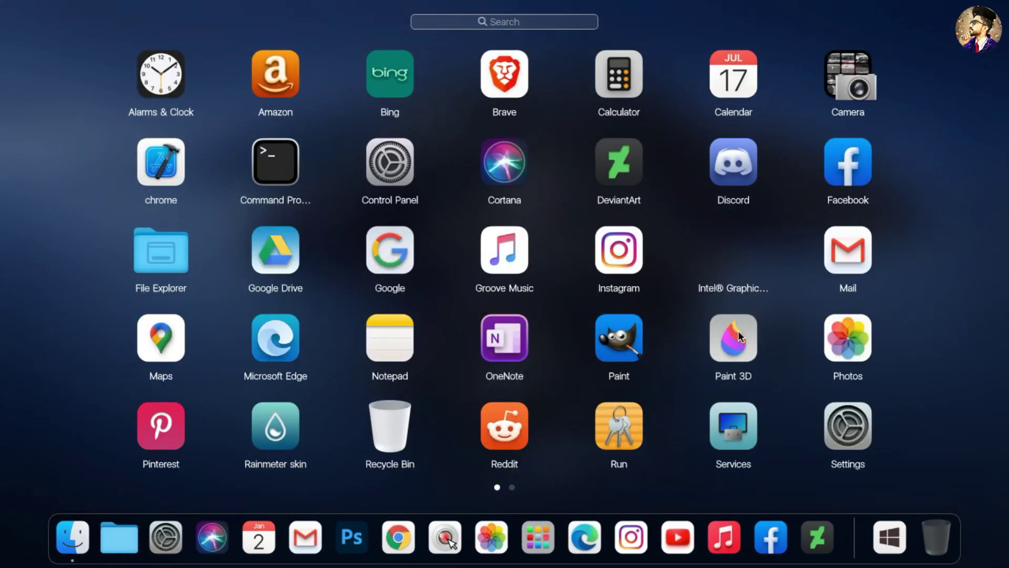
{"action": "left_click_drag", "start_coordinate": [849, 308], "coordinate": [942, 349]}
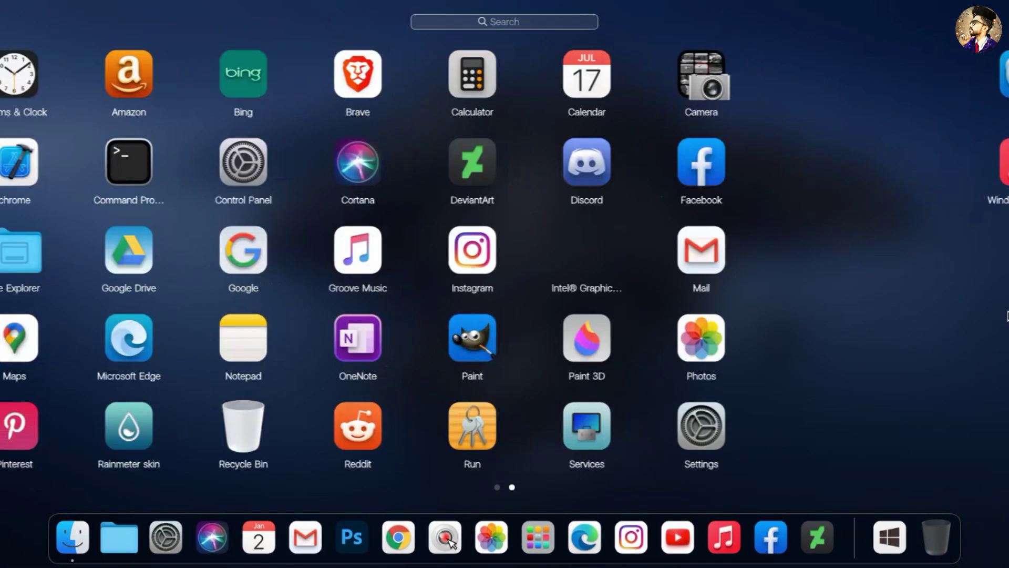
{"action": "left_click", "coordinate": [941, 347]}
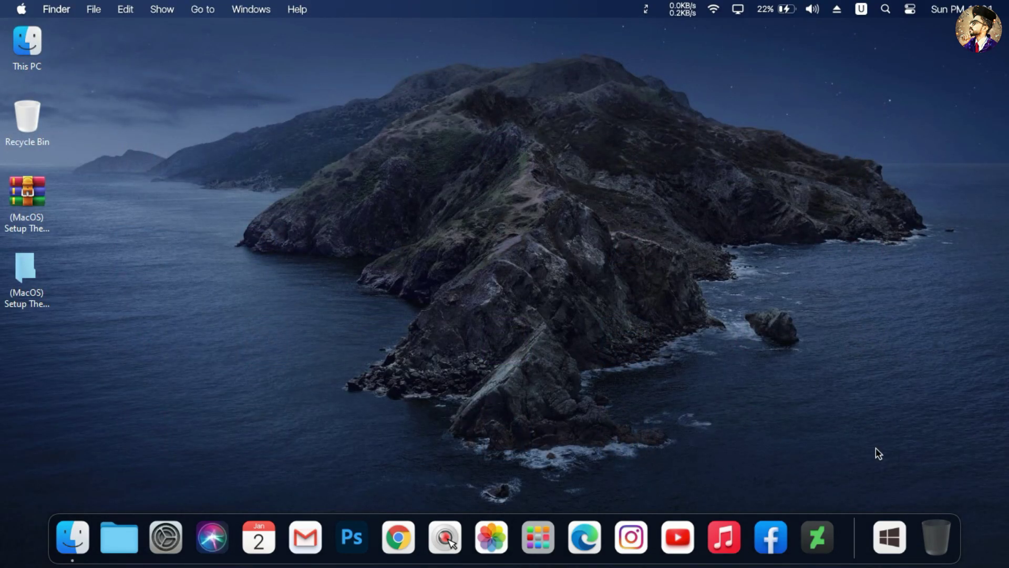
Step: Open MyDockFinder Preferences and set the global interface color mode to Auto
{"action": "right_click", "coordinate": [860, 543]}
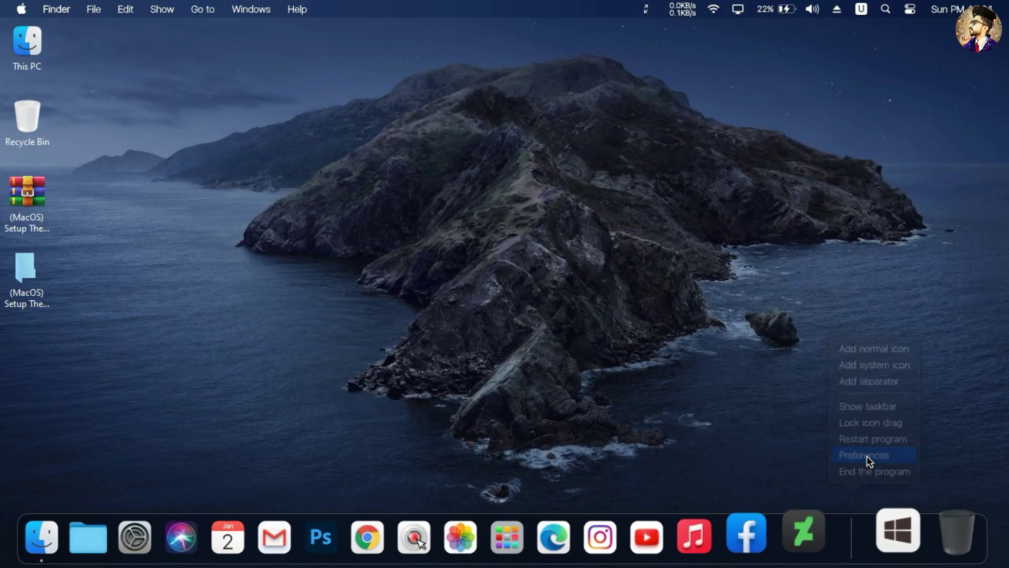
{"action": "left_click", "coordinate": [866, 455]}
{"action": "left_click", "coordinate": [613, 311]}
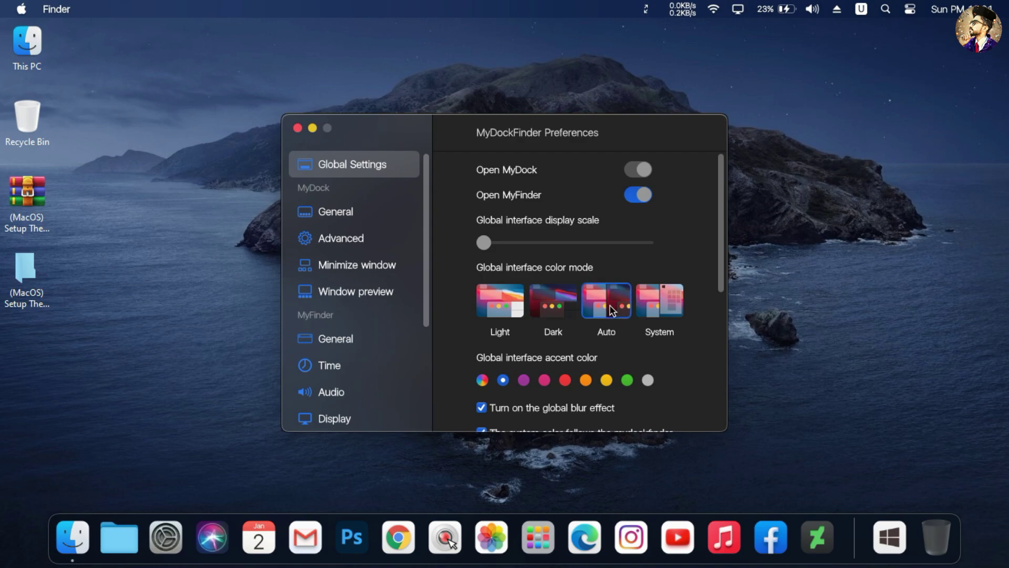
Step: Reduce the distance between icons and the zoomed icon size in the general MyDock settings
{"action": "left_click", "coordinate": [386, 217]}
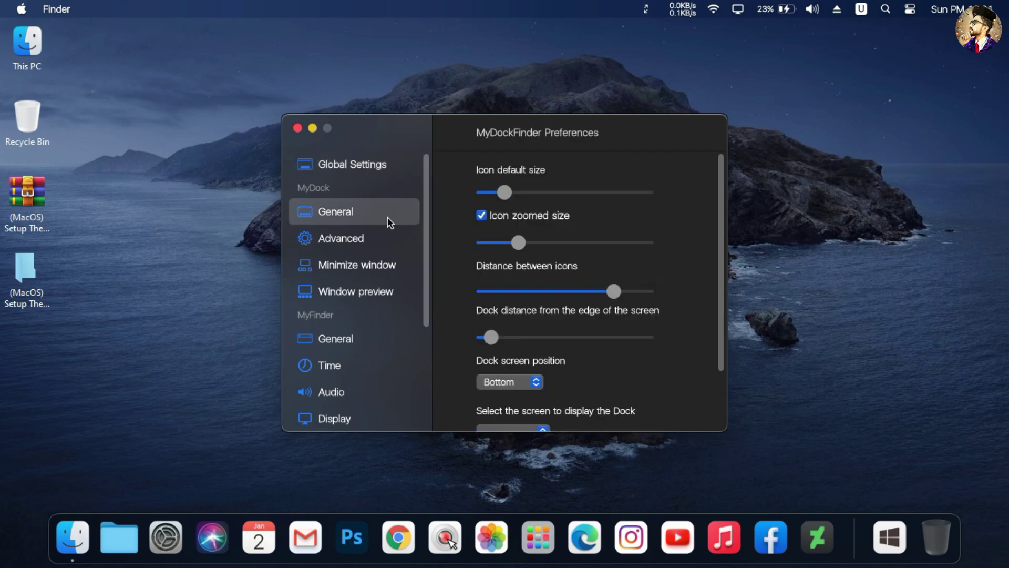
{"action": "left_click", "coordinate": [560, 292]}
{"action": "left_click_drag", "start_coordinate": [543, 291], "coordinate": [509, 296]}
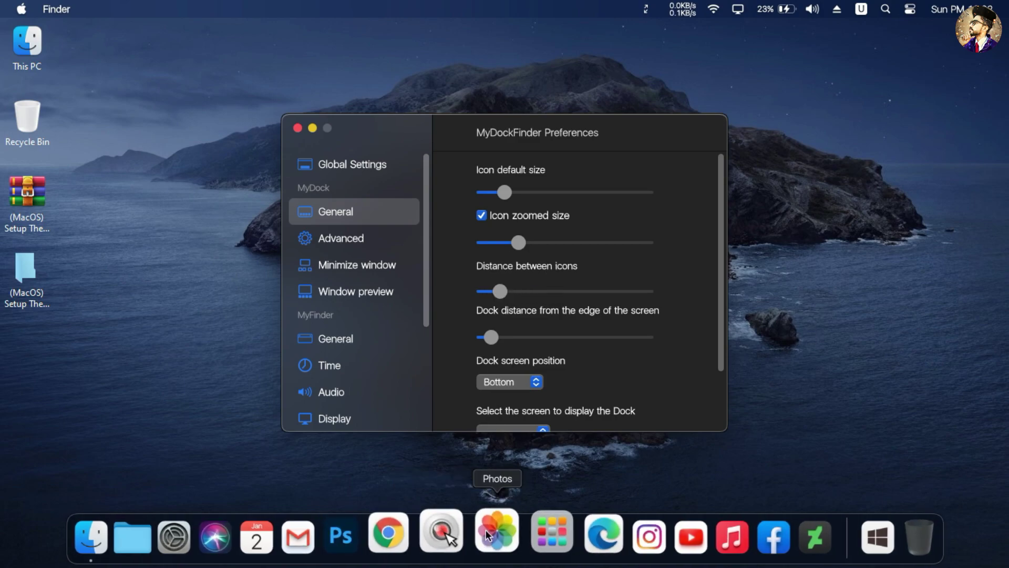
{"action": "left_click_drag", "start_coordinate": [512, 243], "coordinate": [503, 243]}
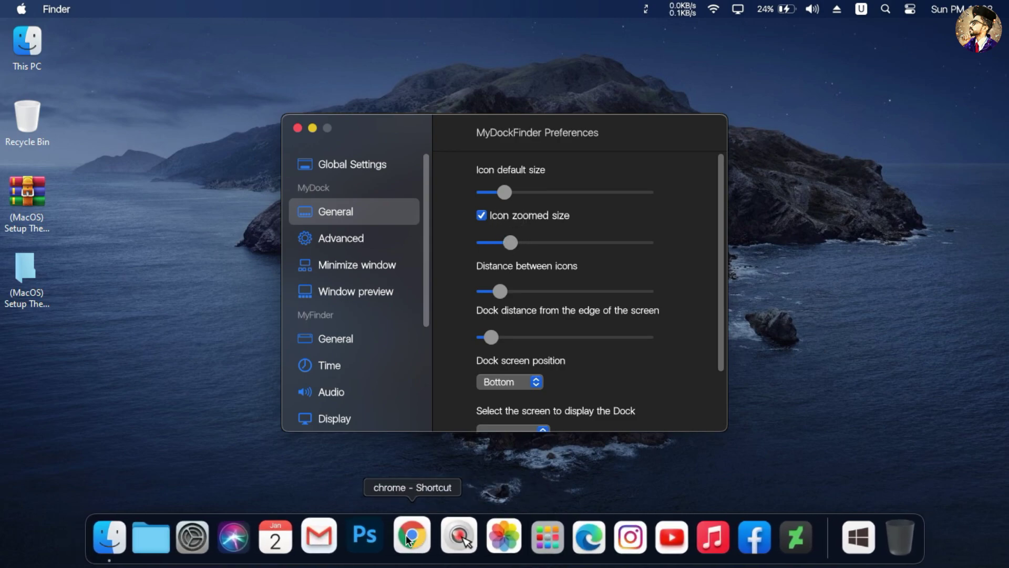
Step: Set the icon default size to 47 and increase the Dock's distance from the edge of the screen
{"action": "left_click_drag", "start_coordinate": [502, 199], "coordinate": [496, 201]}
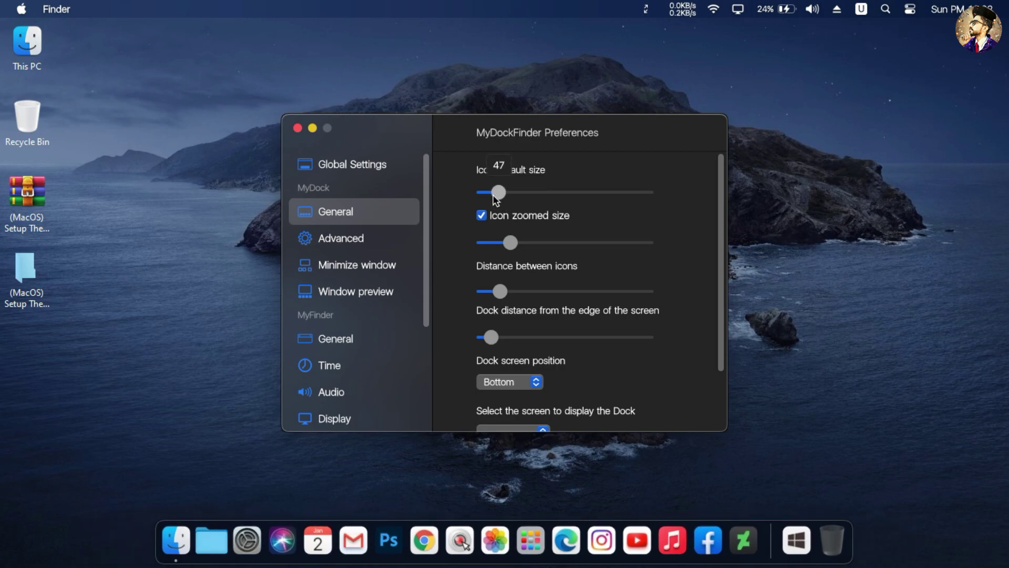
{"action": "mouse_move", "coordinate": [505, 340]}
{"action": "left_mouse_down"}
{"action": "mouse_move", "coordinate": [553, 339]}
{"action": "mouse_move", "coordinate": [514, 340]}
{"action": "left_mouse_up"}
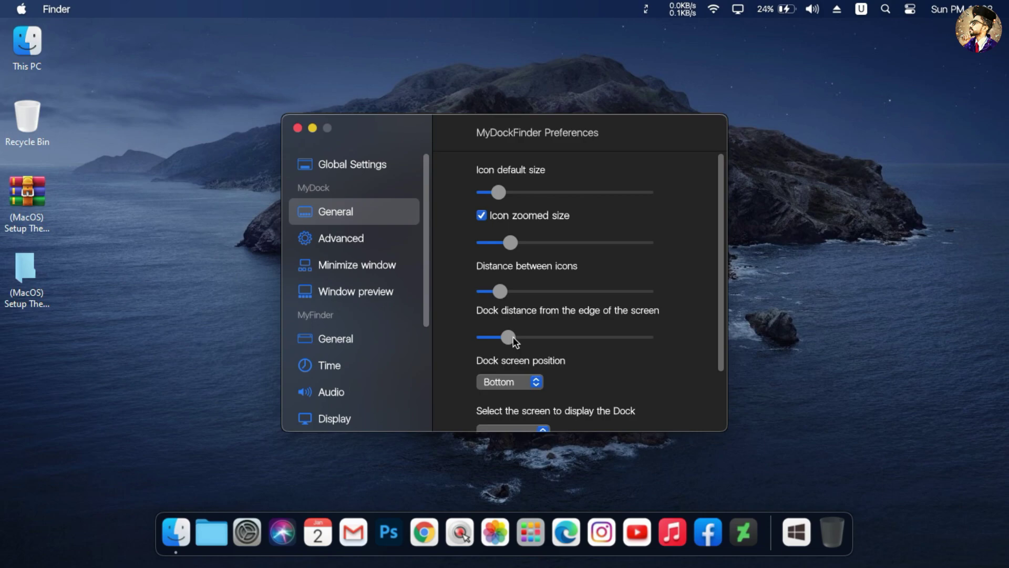
Step: Examine the advanced option for showing the activation bar after hiding the Dock, testing it with a maximized This PC window
{"action": "left_click", "coordinate": [371, 238]}
{"action": "scroll", "coordinate": [490, 293], "scroll_direction": "down", "scroll_amount": 10}
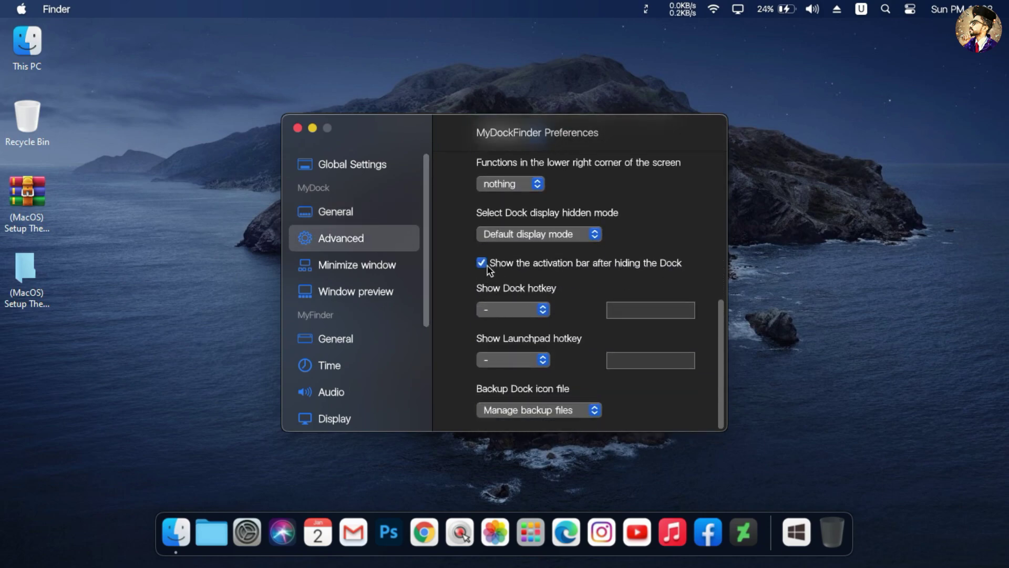
{"action": "double_click", "coordinate": [40, 55]}
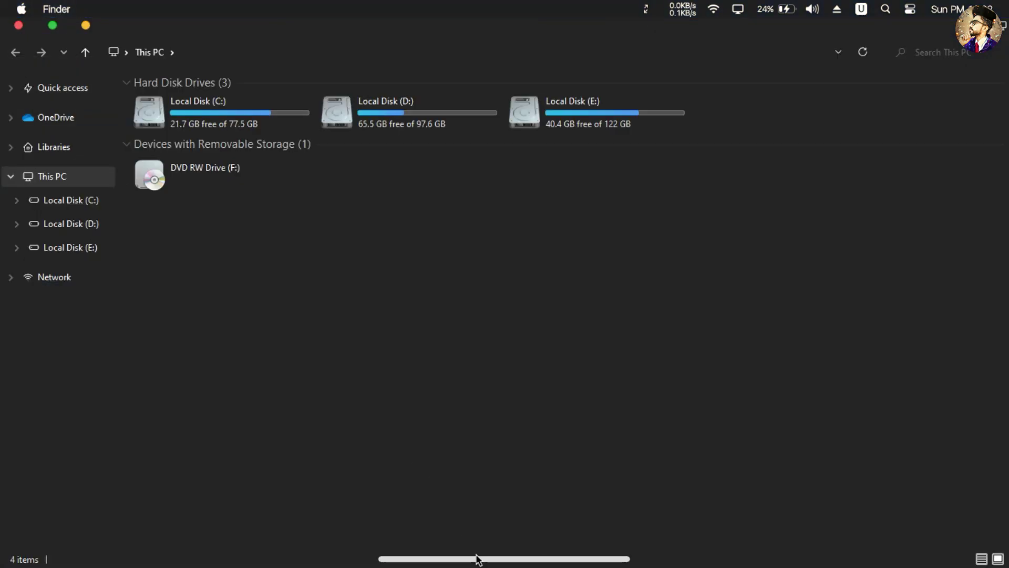
{"action": "mouse_move", "coordinate": [476, 560]}
{"action": "left_click", "coordinate": [19, 25]}
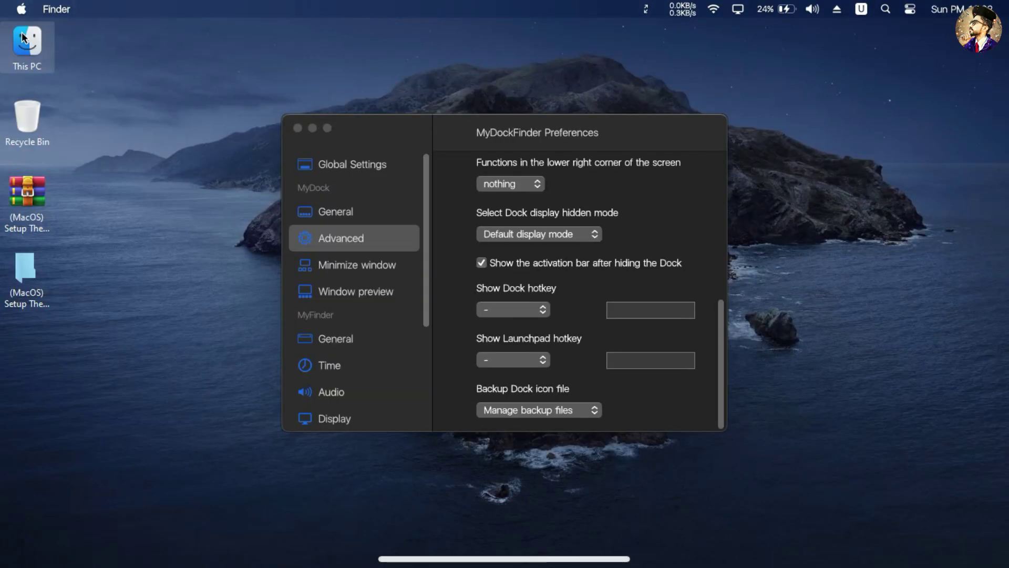
{"action": "scroll", "coordinate": [525, 333], "scroll_direction": "up", "scroll_amount": 10}
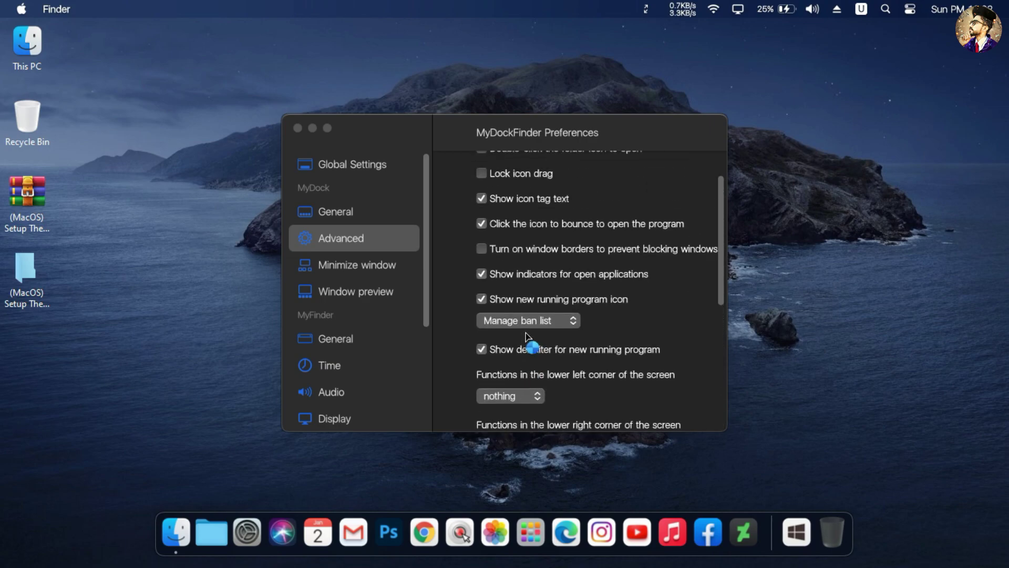
Step: Show the window preview settings, then open This PC from the Dock and minimize it for previewing
{"action": "left_click", "coordinate": [379, 267]}
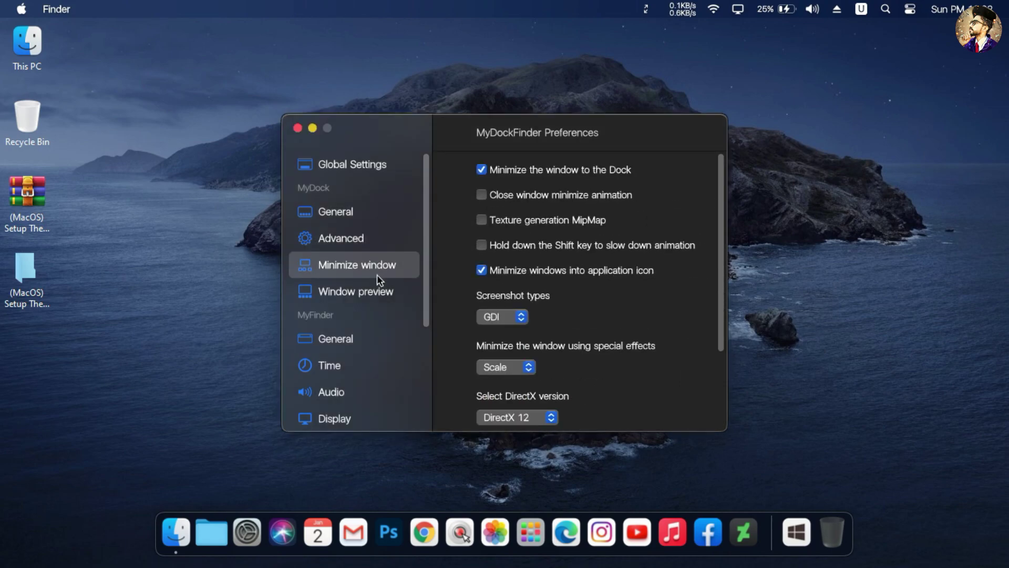
{"action": "left_click", "coordinate": [363, 293]}
{"action": "left_click", "coordinate": [176, 534]}
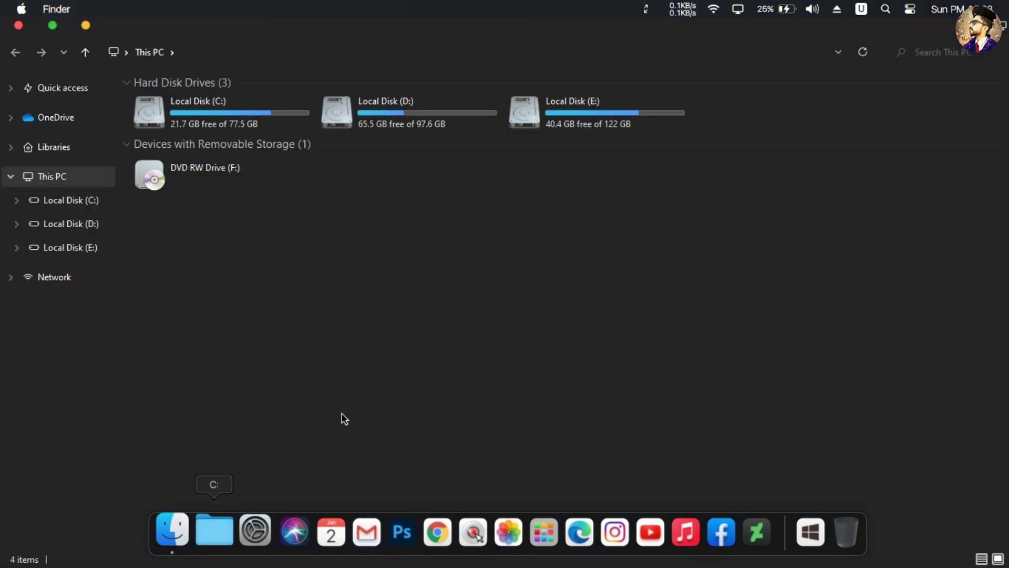
{"action": "left_click", "coordinate": [84, 24]}
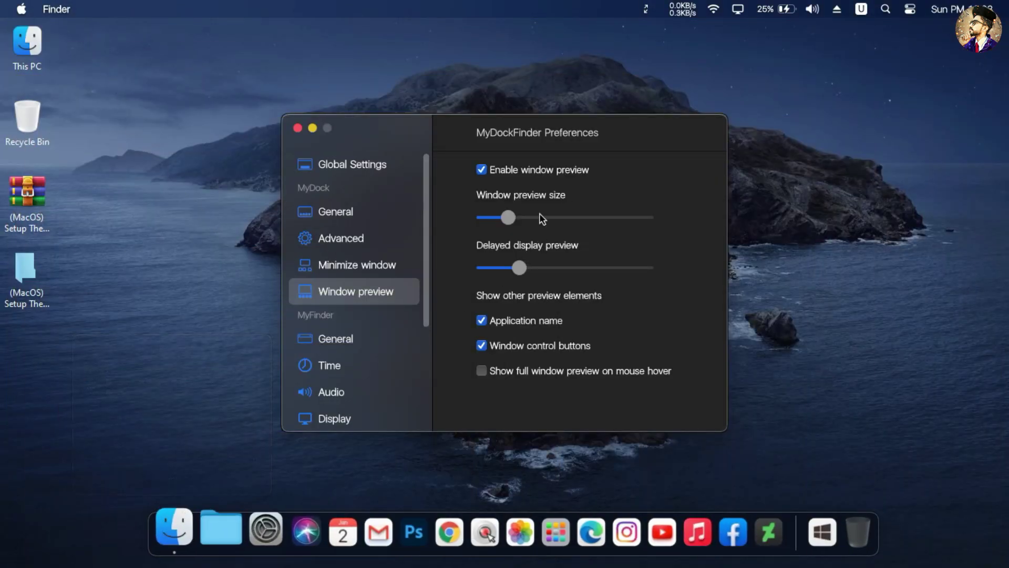
Step: Set the window preview size and the delayed display preview to their minimum, checking the Finder preview on the Dock
{"action": "left_click_drag", "start_coordinate": [491, 219], "coordinate": [444, 247]}
{"action": "mouse_move", "coordinate": [175, 531]}
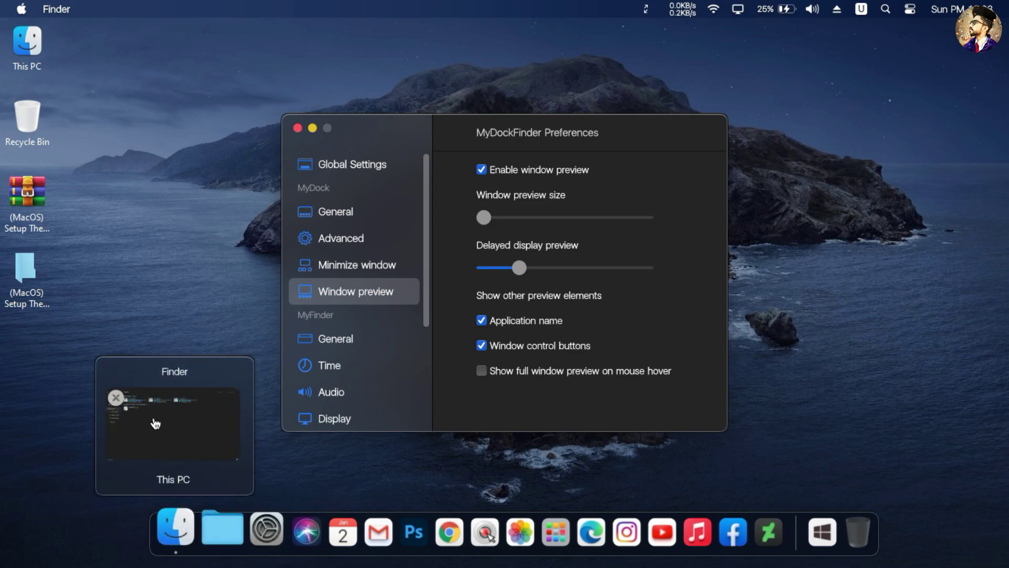
{"action": "left_click_drag", "start_coordinate": [499, 271], "coordinate": [483, 268]}
{"action": "mouse_move", "coordinate": [174, 518]}
{"action": "mouse_move", "coordinate": [166, 425]}
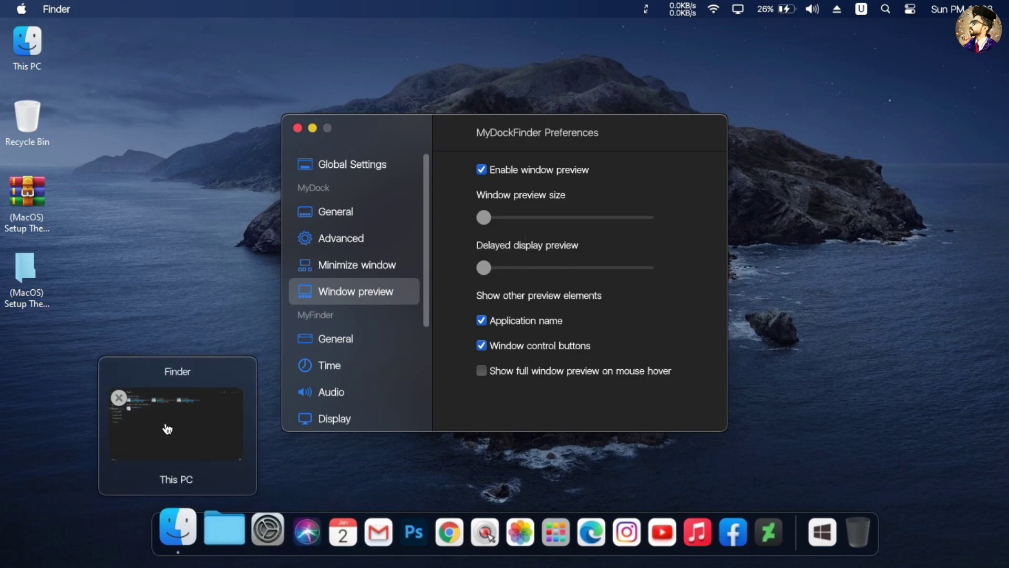
Step: Look through the MyFinder settings from General to Battery, the Wallpaper and About pages, and the MyDock General settings
{"action": "left_click", "coordinate": [355, 336]}
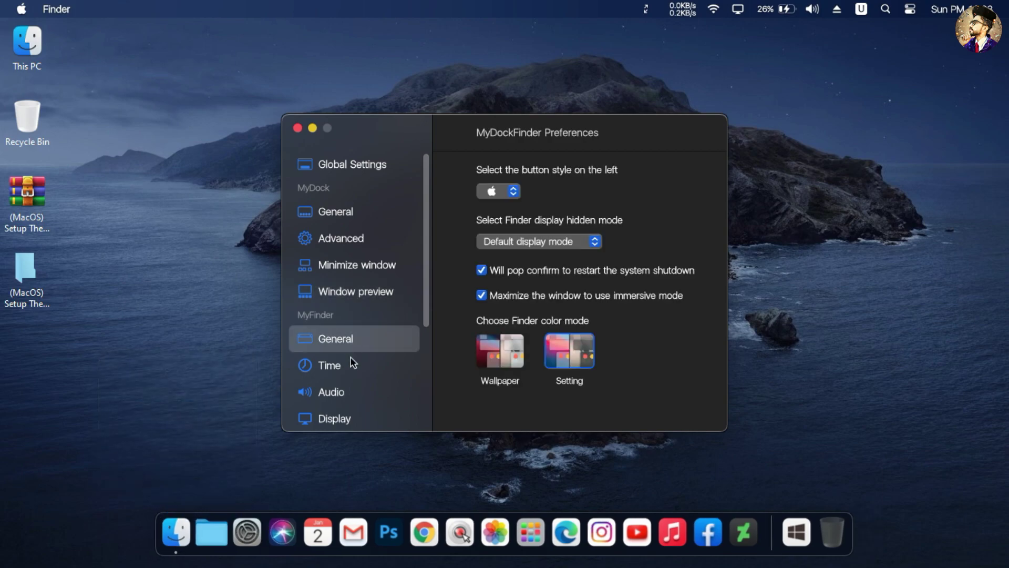
{"action": "left_click", "coordinate": [352, 374]}
{"action": "left_click", "coordinate": [356, 408]}
{"action": "scroll", "coordinate": [357, 405], "scroll_direction": "down", "scroll_amount": 5}
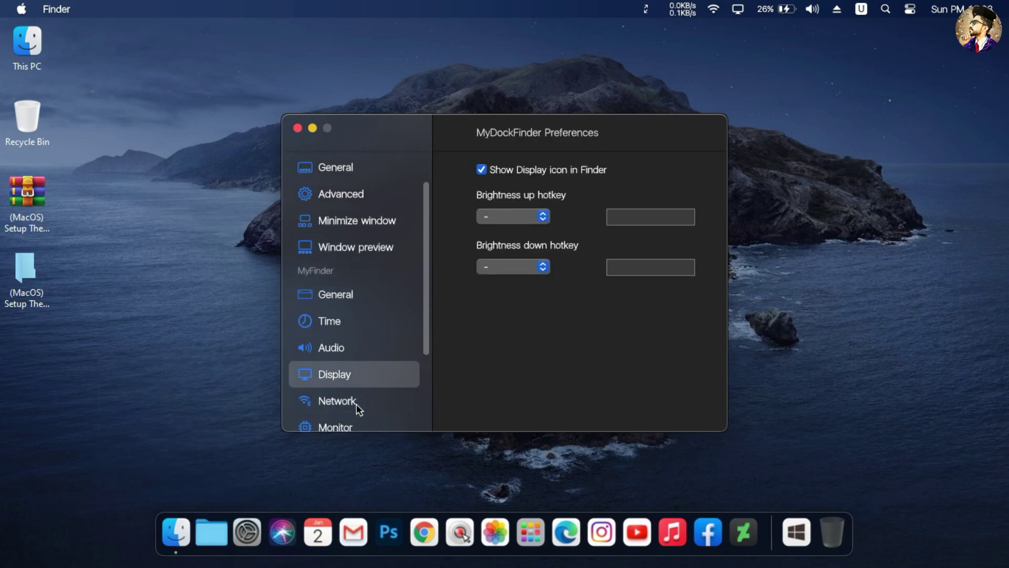
{"action": "left_click", "coordinate": [356, 290]}
{"action": "left_click", "coordinate": [355, 313]}
{"action": "left_click", "coordinate": [357, 345]}
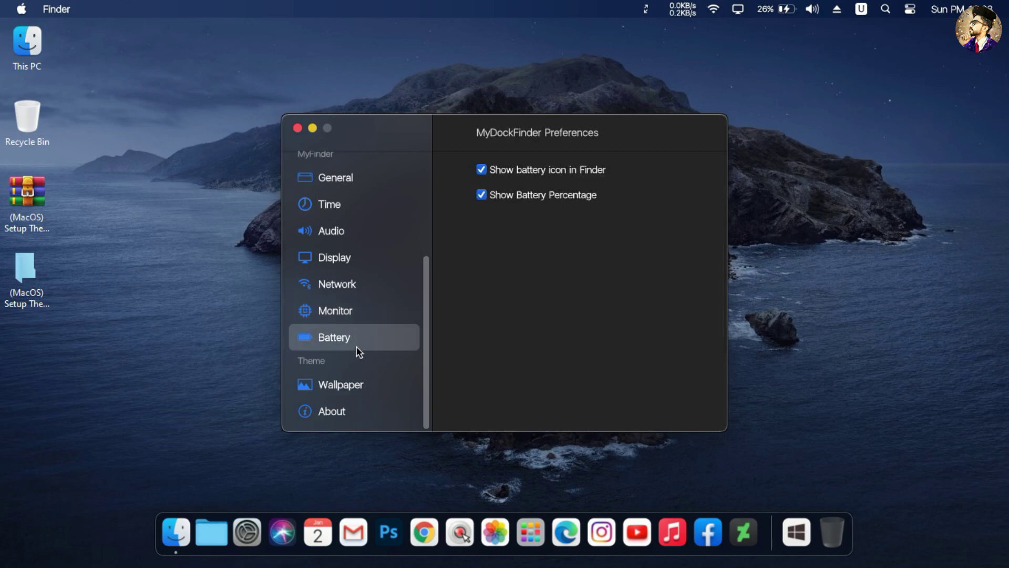
{"action": "left_click", "coordinate": [357, 390]}
{"action": "left_click", "coordinate": [362, 417]}
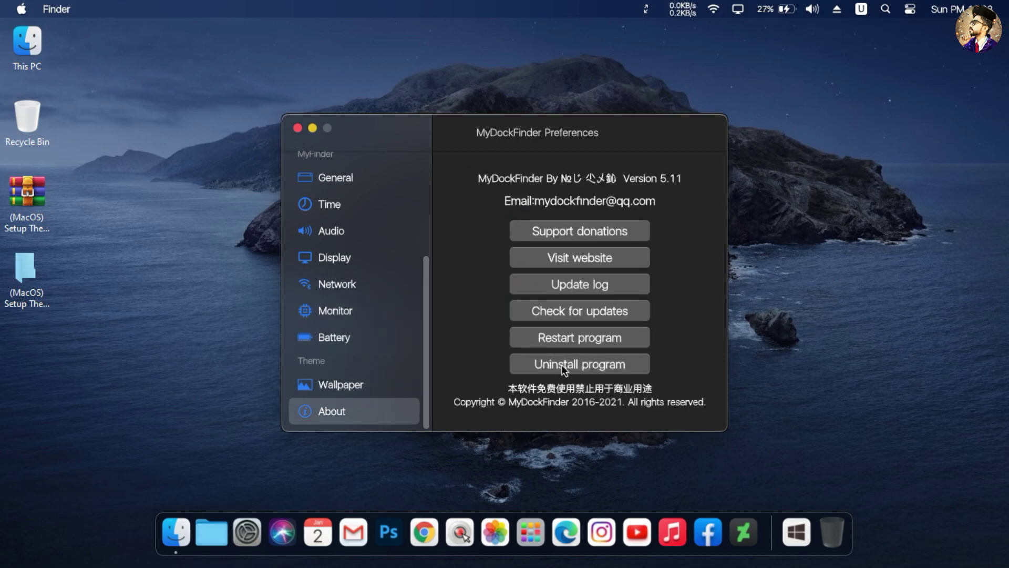
{"action": "scroll", "coordinate": [368, 331], "scroll_direction": "up", "scroll_amount": 5}
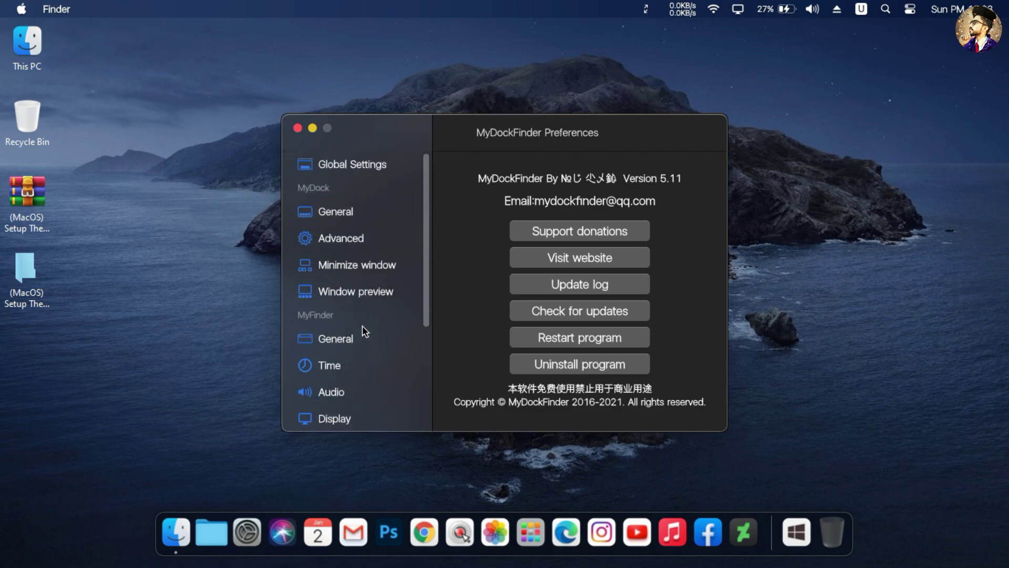
{"action": "left_click", "coordinate": [363, 213]}
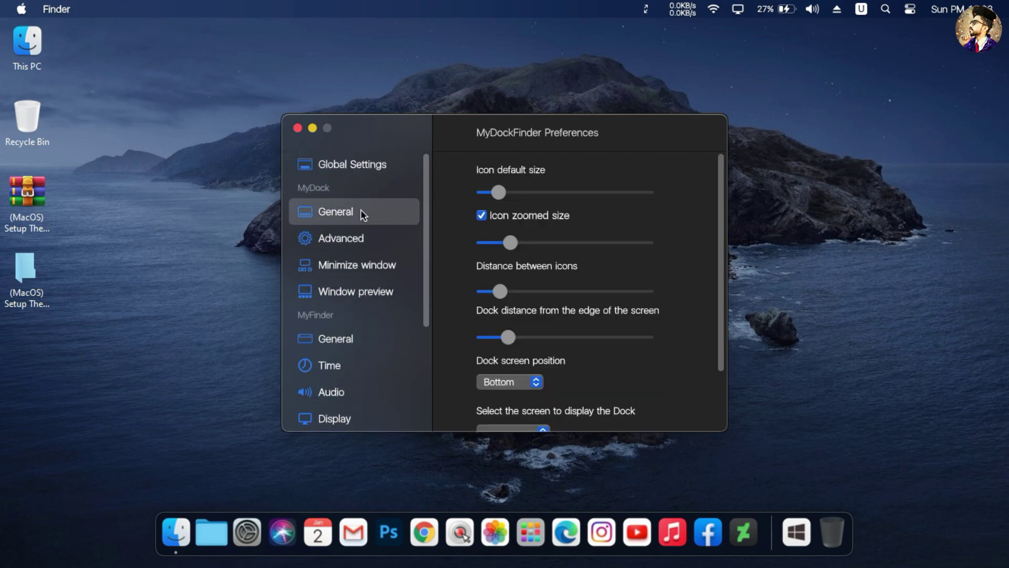
Step: Enable Auto start at boot in the Global Settings, close the preferences and restart the crashed program
{"action": "left_click", "coordinate": [347, 167]}
{"action": "scroll", "coordinate": [539, 322], "scroll_direction": "down", "scroll_amount": 5}
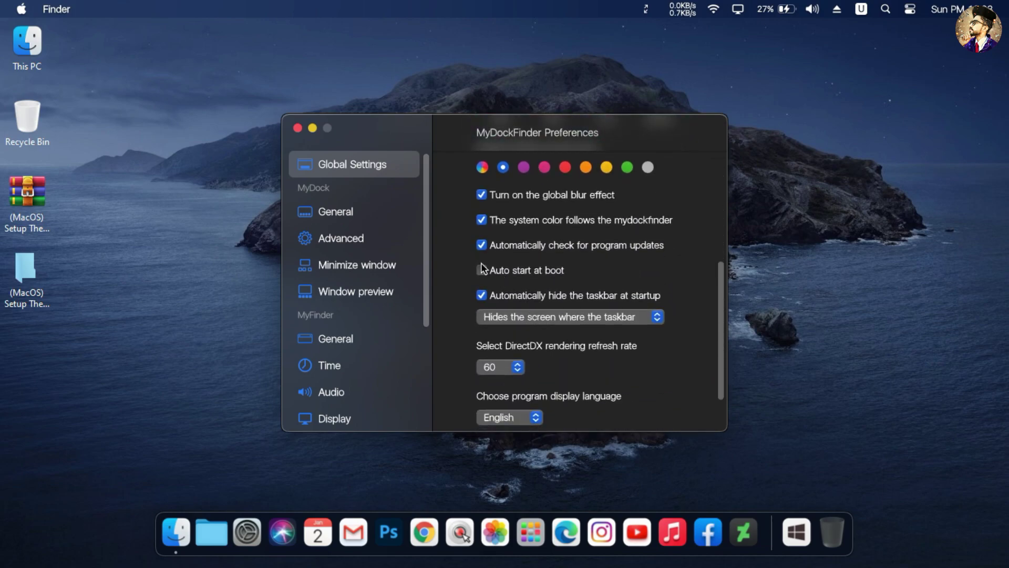
{"action": "left_click", "coordinate": [482, 269]}
{"action": "scroll", "coordinate": [513, 279], "scroll_direction": "up", "scroll_amount": 5}
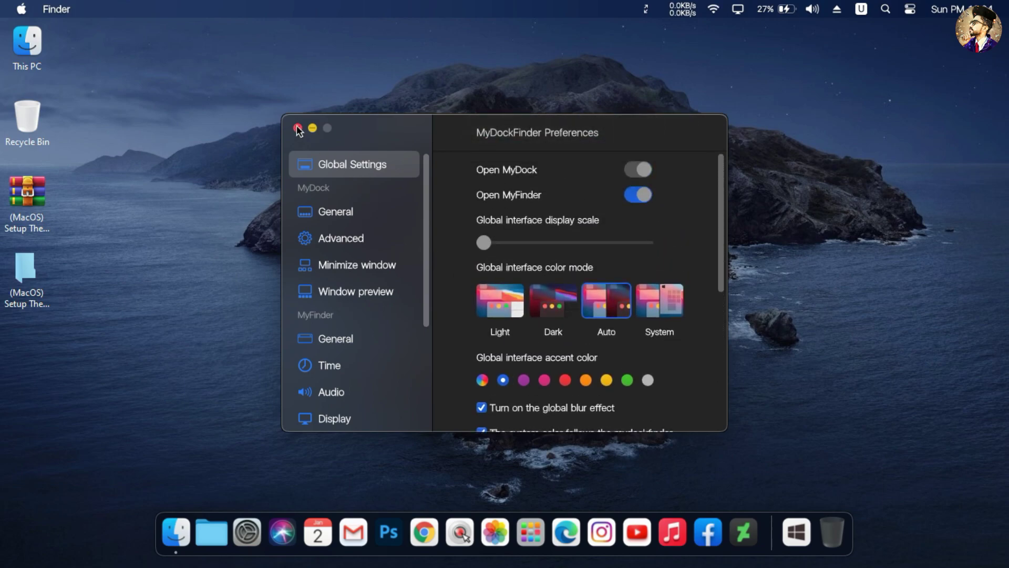
{"action": "left_click", "coordinate": [296, 128]}
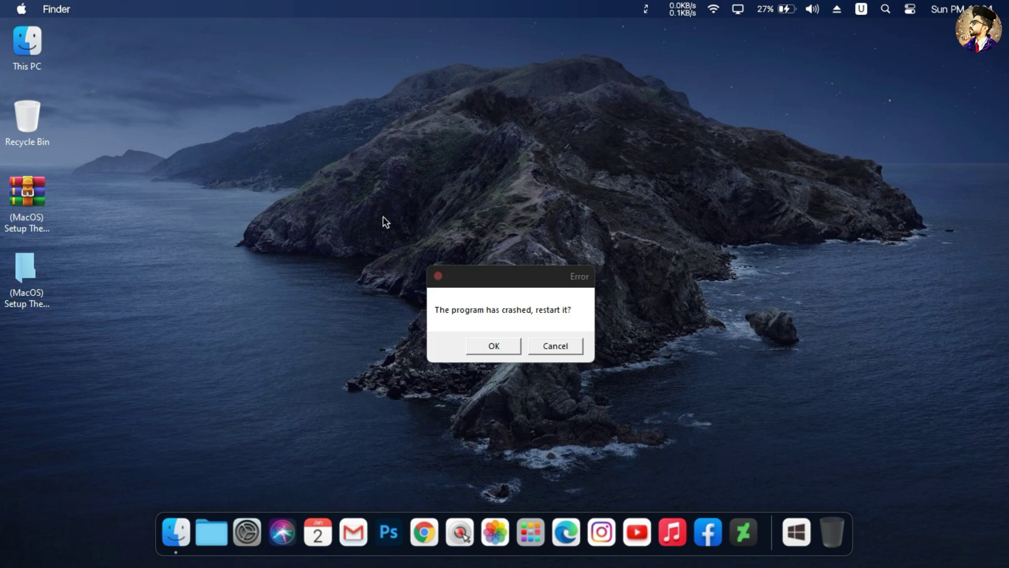
{"action": "left_click", "coordinate": [484, 349]}
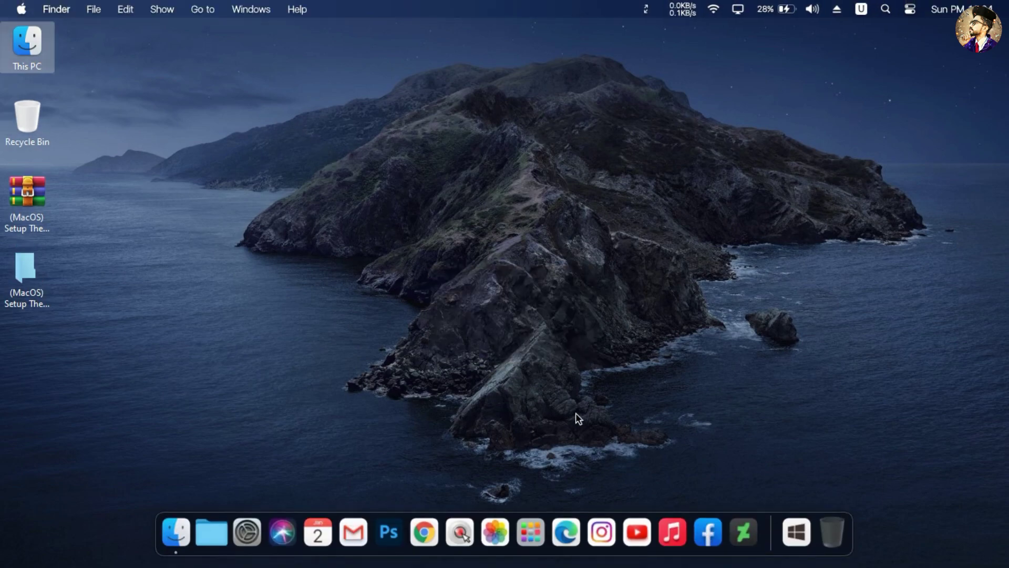
Step: Bring up the icon settings for the Dock's tray icon and open the MacOS Dock Icons folder on Local Disk (C:)
{"action": "right_click", "coordinate": [791, 528]}
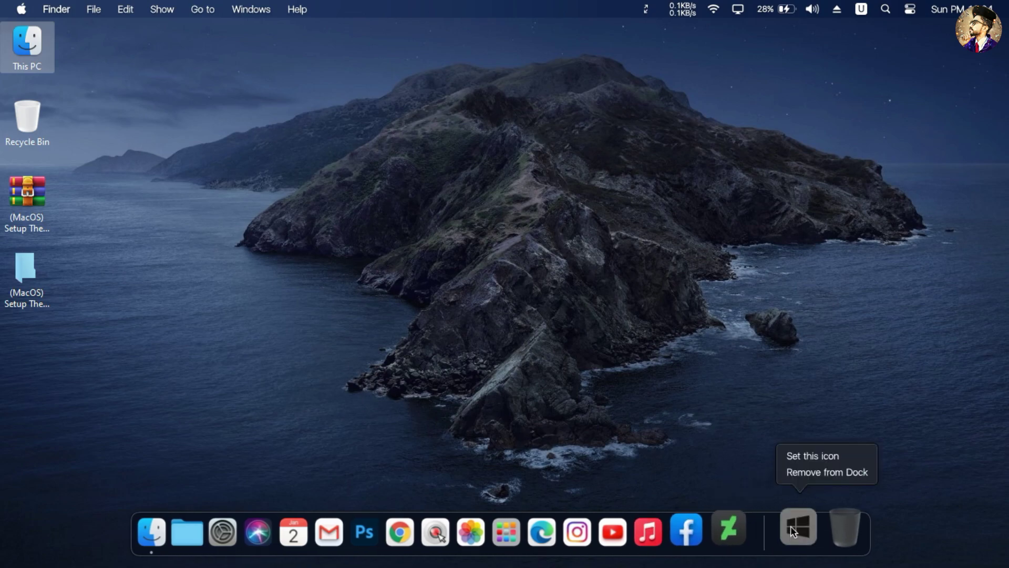
{"action": "left_click", "coordinate": [794, 457]}
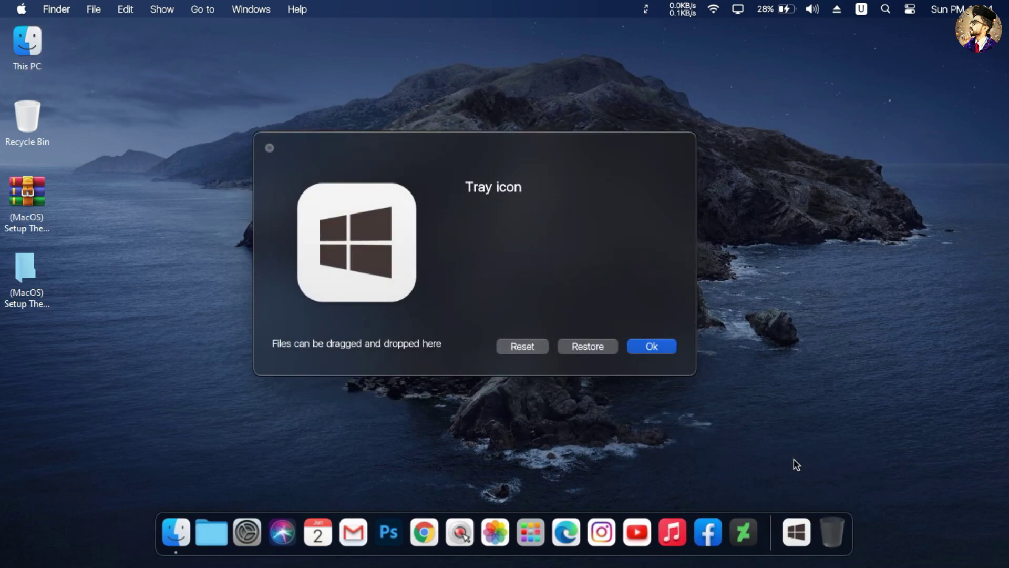
{"action": "double_click", "coordinate": [27, 45]}
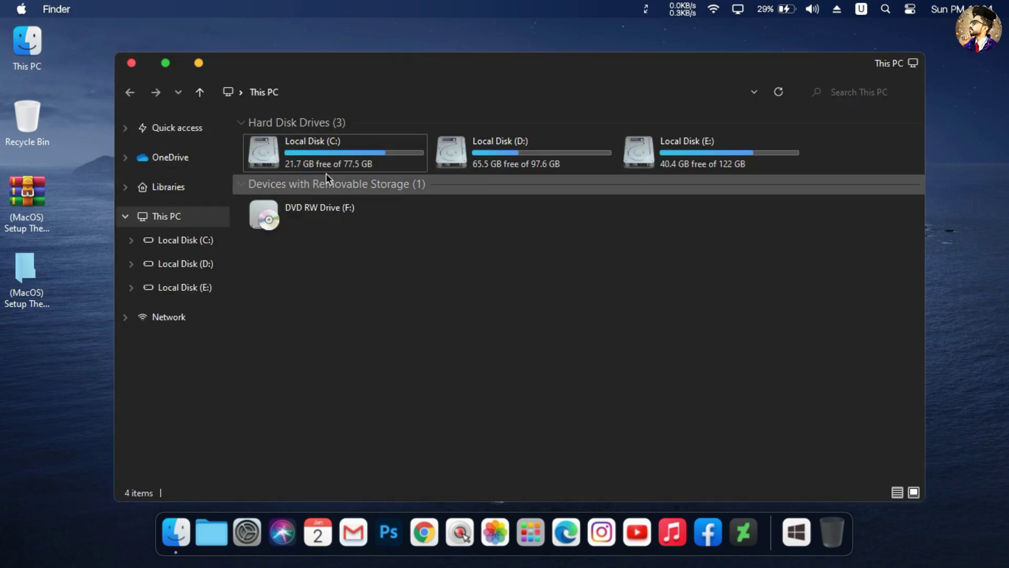
{"action": "double_click", "coordinate": [332, 159]}
{"action": "double_click", "coordinate": [364, 156]}
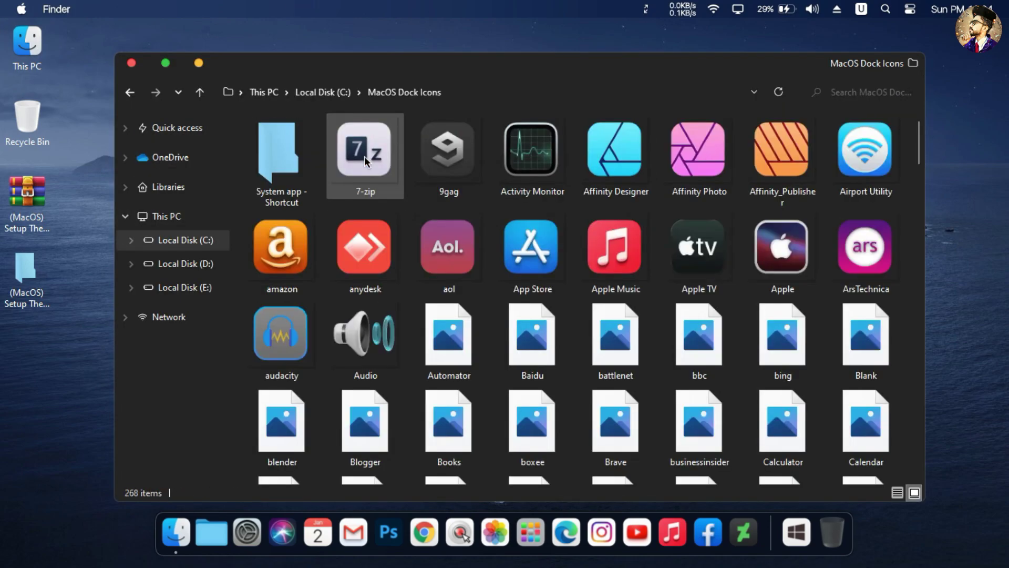
Step: Replace the Dock's tray icon with the plex image from the MacOS Dock Icons folder
{"action": "scroll", "coordinate": [654, 273], "scroll_direction": "down", "scroll_amount": 5}
{"action": "scroll", "coordinate": [655, 275], "scroll_direction": "down", "scroll_amount": 10}
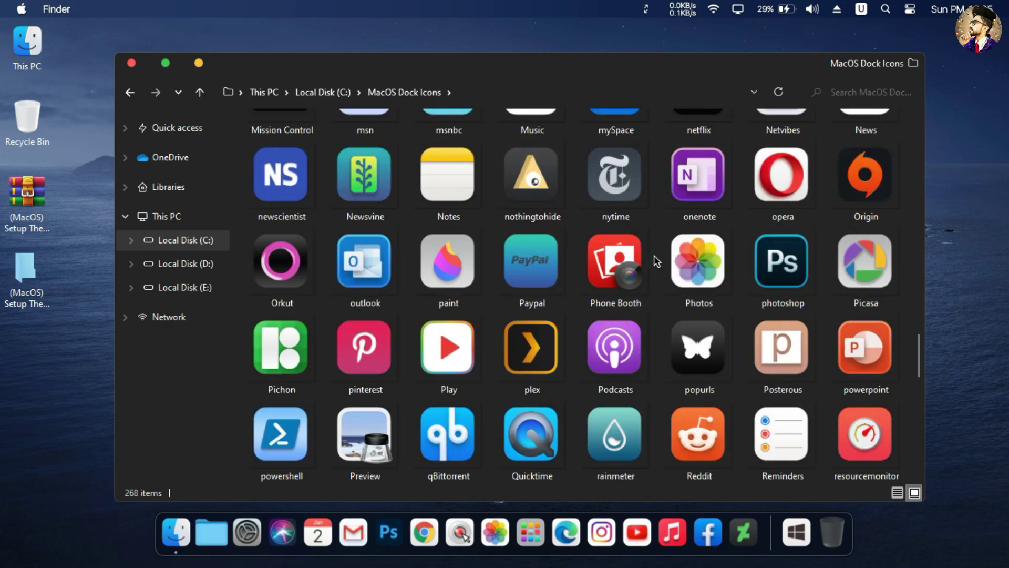
{"action": "left_click_drag", "start_coordinate": [662, 54], "coordinate": [615, 382]}
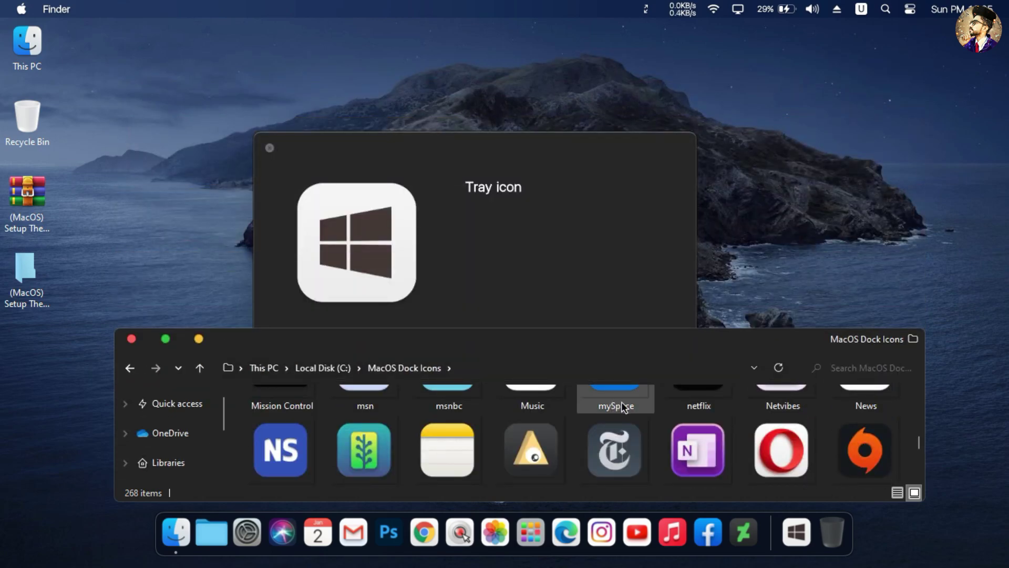
{"action": "left_click", "coordinate": [646, 417]}
{"action": "scroll", "coordinate": [646, 418], "scroll_direction": "up", "scroll_amount": 10}
{"action": "scroll", "coordinate": [647, 418], "scroll_direction": "down", "scroll_amount": 2}
{"action": "scroll", "coordinate": [646, 419], "scroll_direction": "down", "scroll_amount": 12}
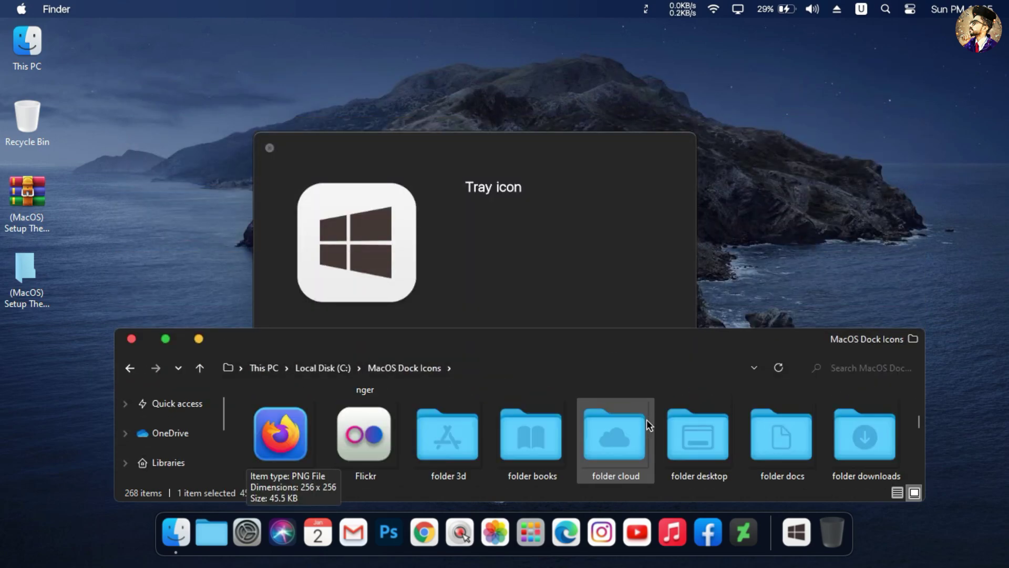
{"action": "scroll", "coordinate": [646, 419], "scroll_direction": "down", "scroll_amount": 3}
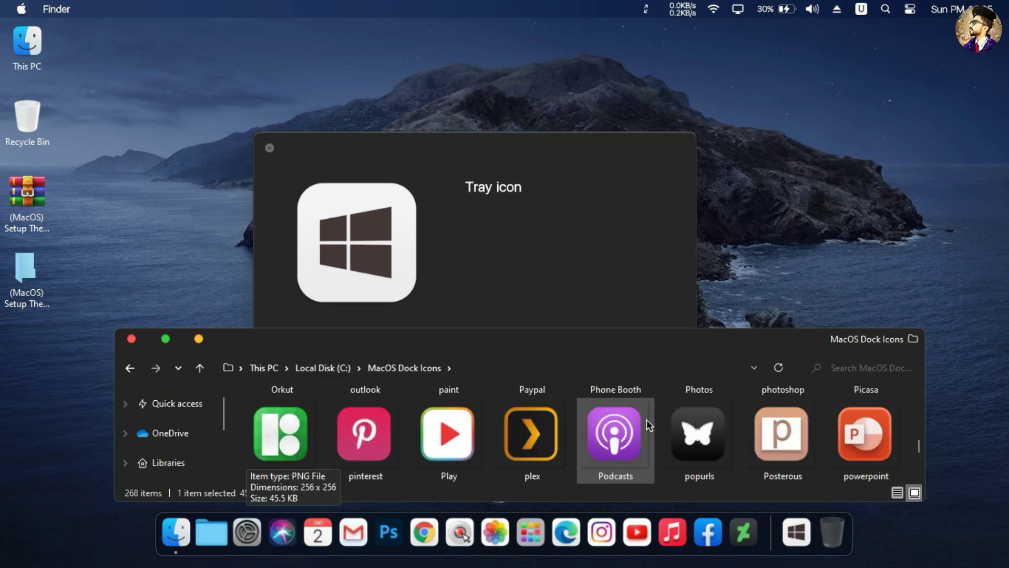
{"action": "left_click_drag", "start_coordinate": [557, 429], "coordinate": [381, 226]}
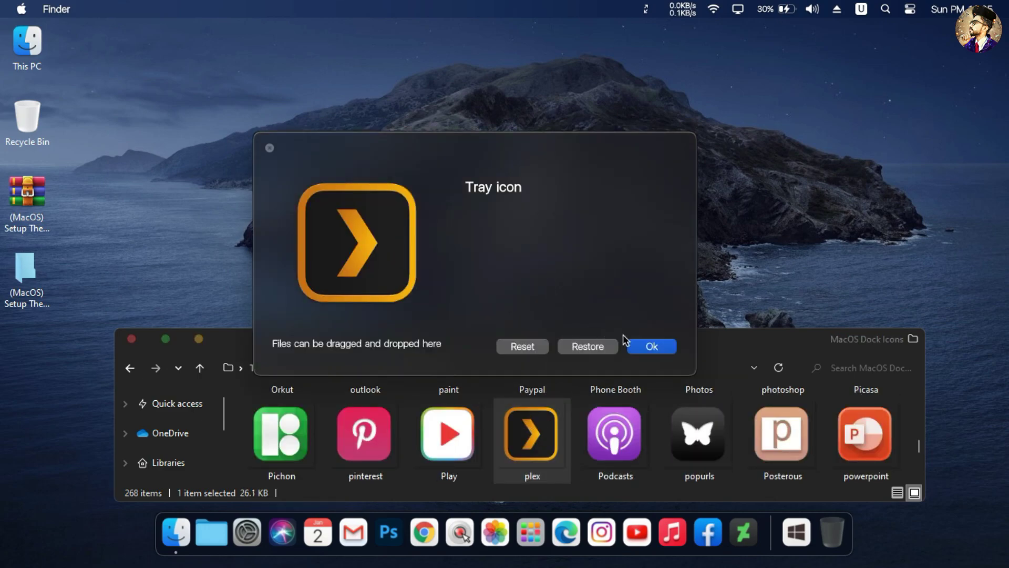
{"action": "left_click", "coordinate": [650, 346]}
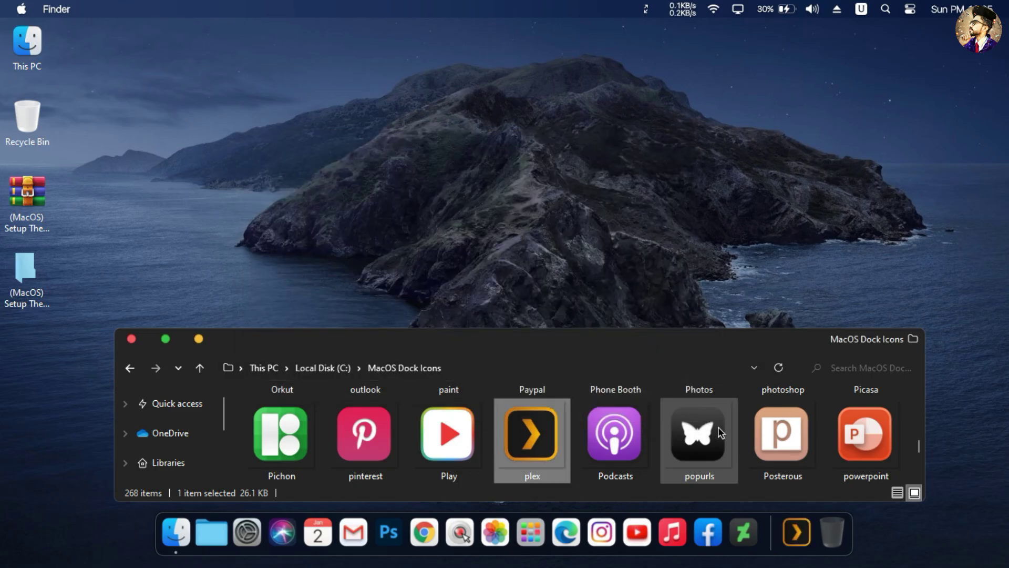
{"action": "left_click", "coordinate": [795, 539]}
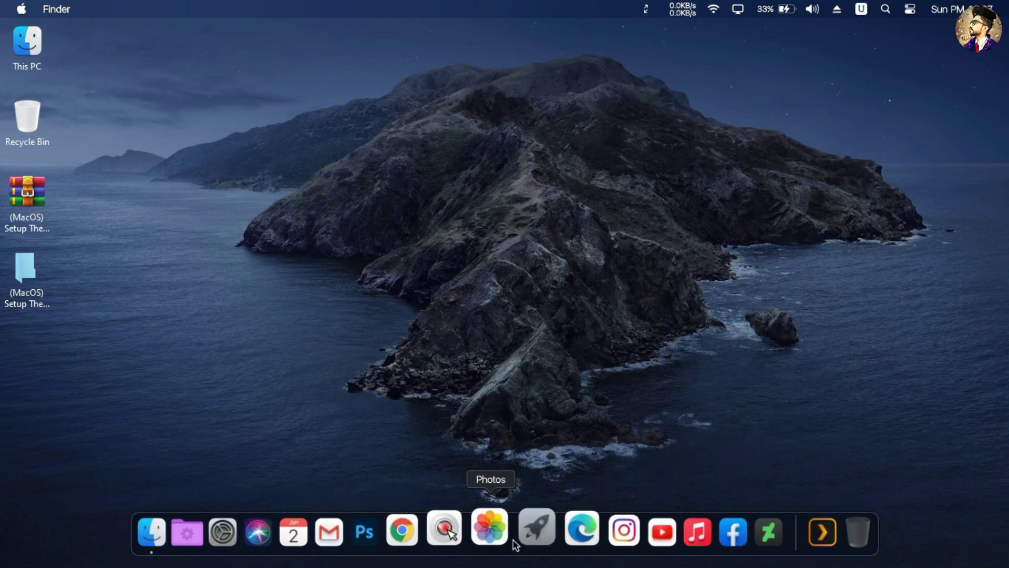
Step: Open the icon settings of the Intel Graphics Command Center app from Launchpad
{"action": "left_click", "coordinate": [528, 528]}
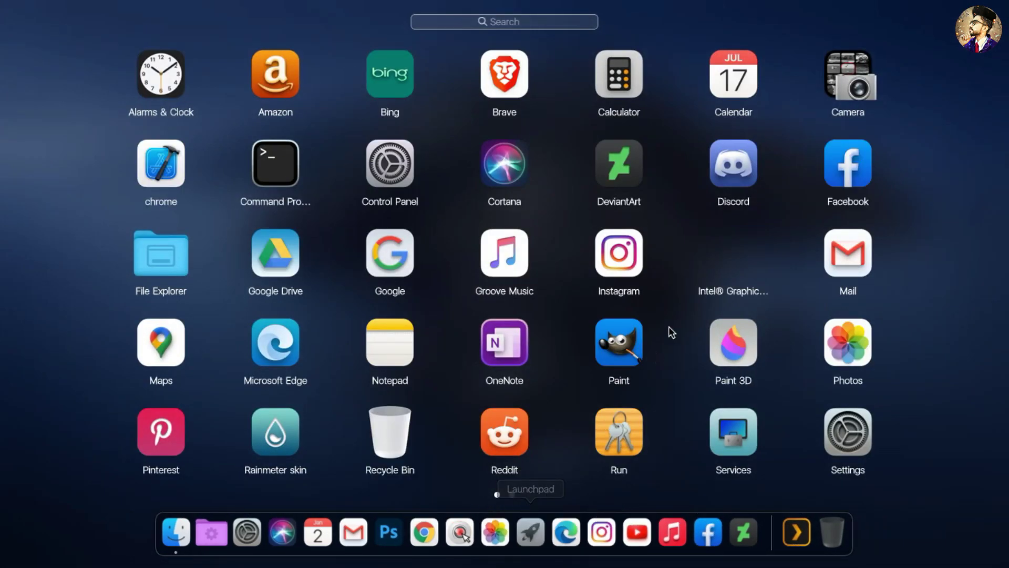
{"action": "right_click", "coordinate": [722, 268]}
{"action": "left_click", "coordinate": [733, 276]}
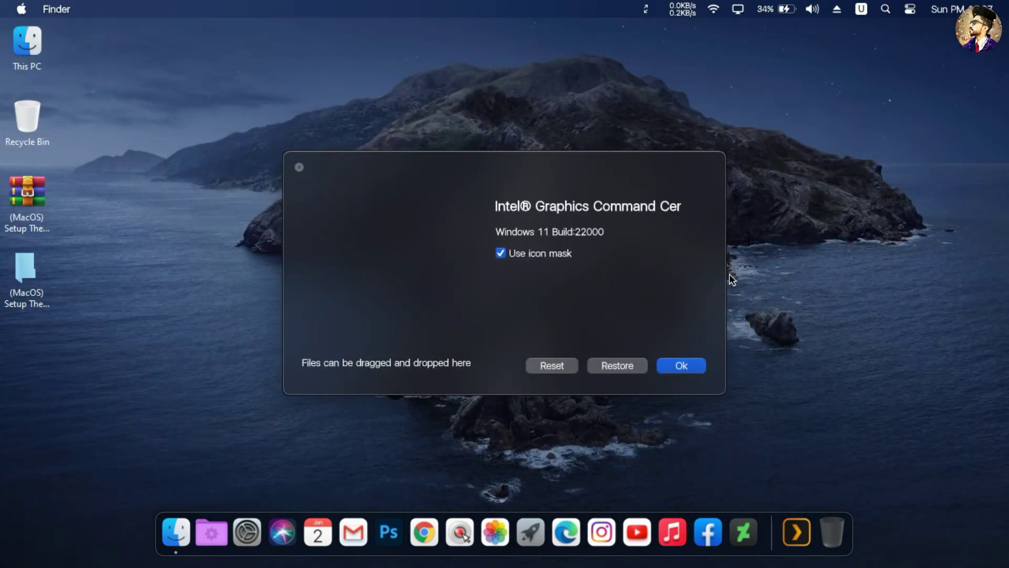
Step: Open the MacOS Dock Icons folder on Local Disk (C:) and place its restored window below the icon preview
{"action": "left_click", "coordinate": [168, 528]}
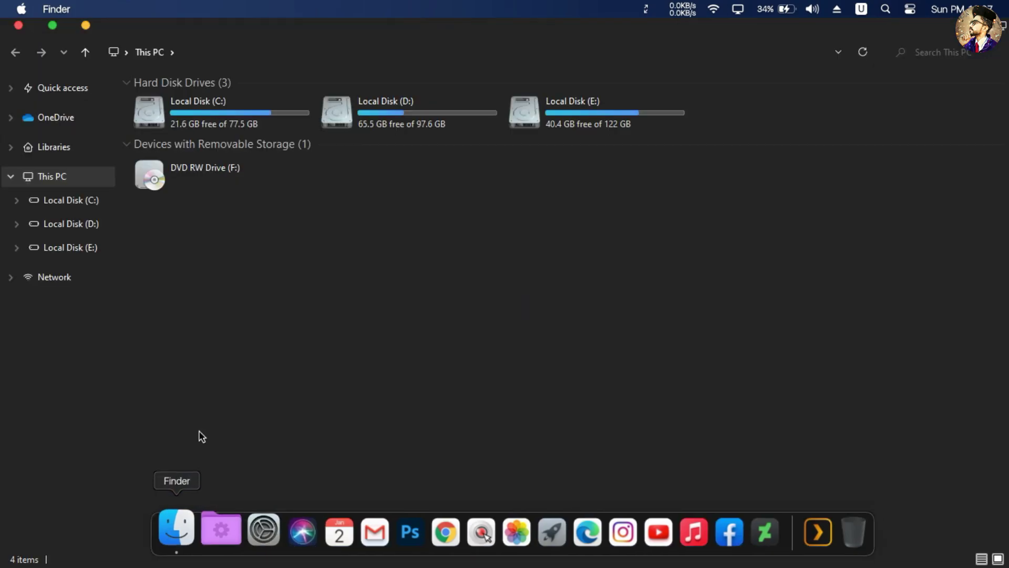
{"action": "double_click", "coordinate": [202, 93]}
{"action": "double_click", "coordinate": [243, 109]}
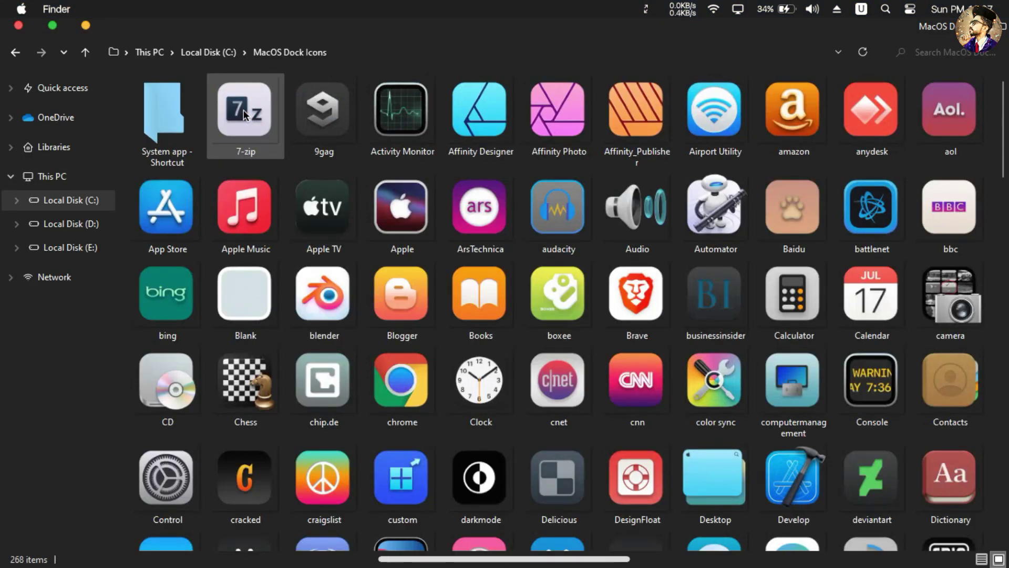
{"action": "double_click", "coordinate": [340, 31]}
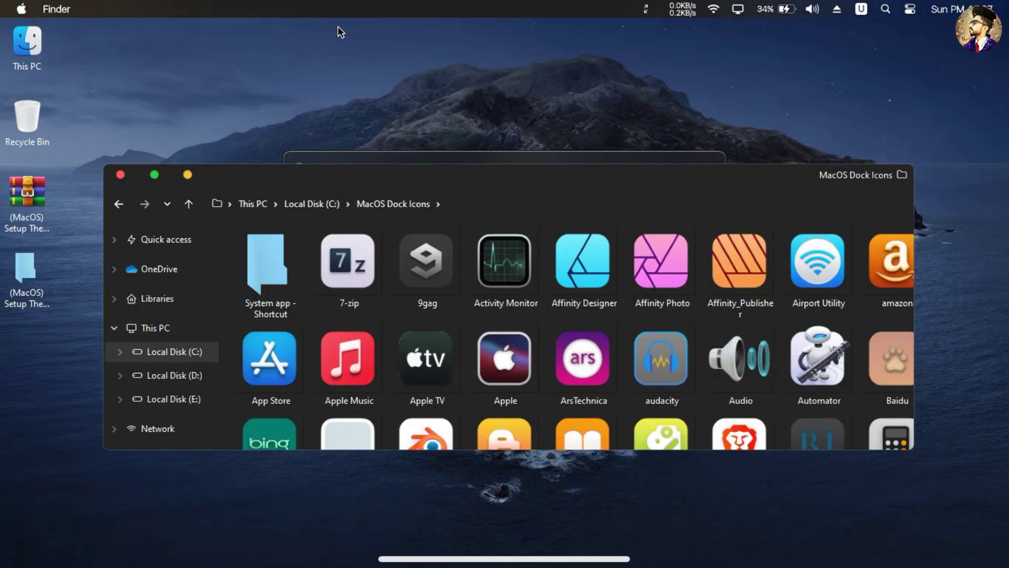
{"action": "left_click_drag", "start_coordinate": [410, 178], "coordinate": [411, 293]}
Step: Assign the Apple image as the Intel Graphics Command Center icon and apply it
{"action": "left_click_drag", "start_coordinate": [743, 471], "coordinate": [379, 234]}
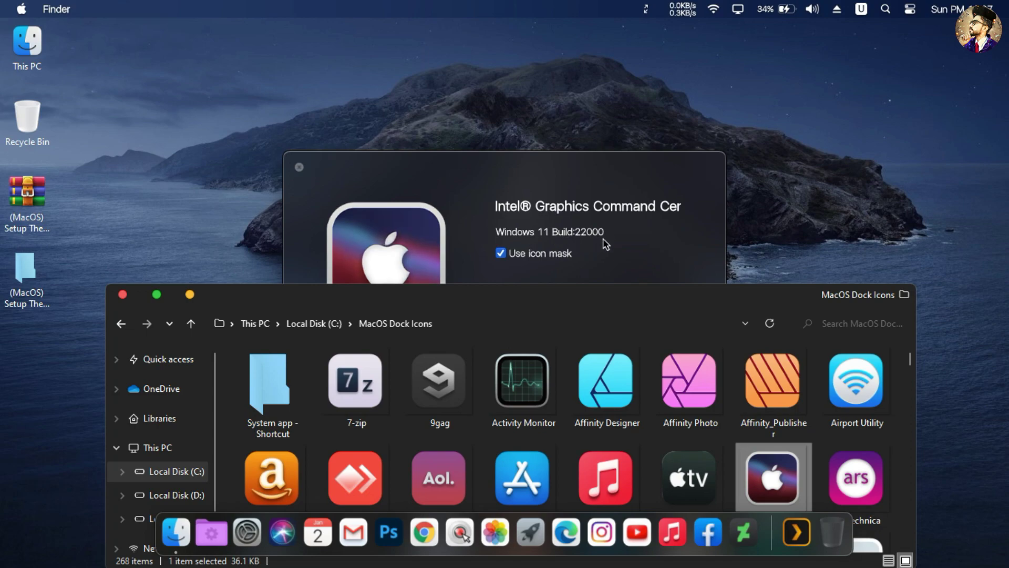
{"action": "left_click", "coordinate": [624, 238]}
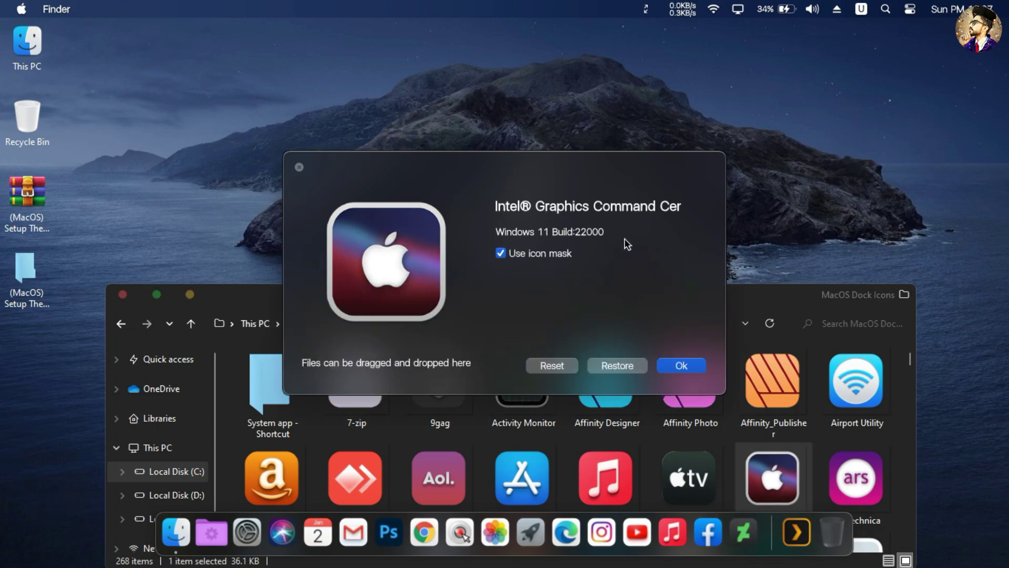
{"action": "left_click", "coordinate": [670, 370]}
{"action": "left_click_drag", "start_coordinate": [667, 304], "coordinate": [683, 176]}
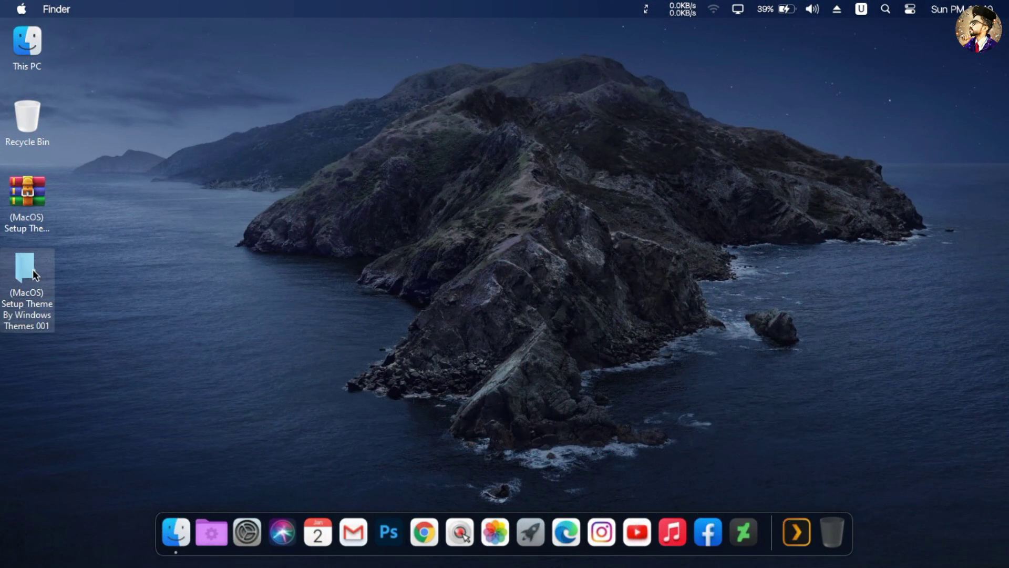
Step: Open the 10-Time folder inside the nested MacOS setup theme folder in a maximized window and show its items as large icons
{"action": "double_click", "coordinate": [32, 269]}
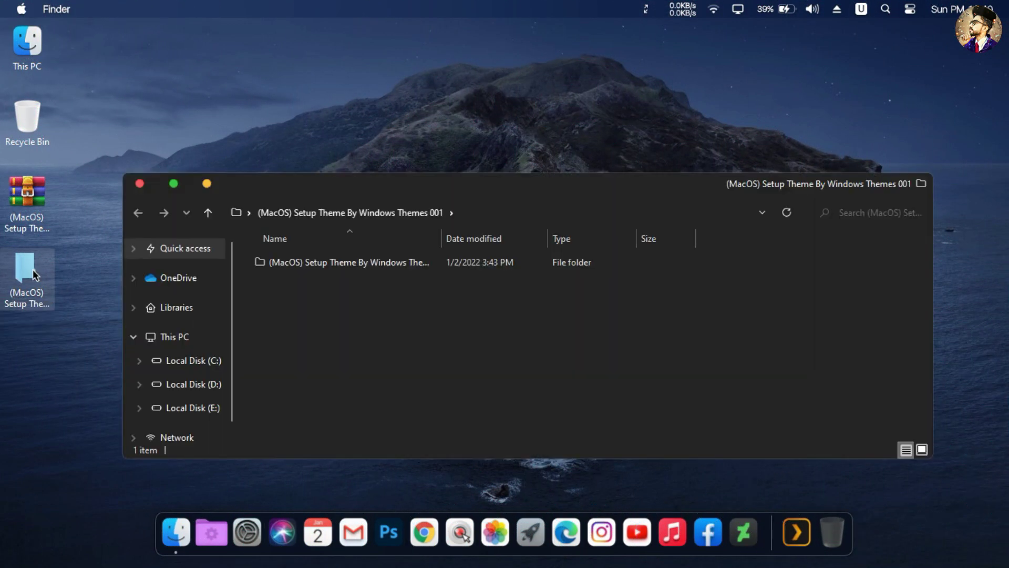
{"action": "double_click", "coordinate": [360, 187]}
{"action": "double_click", "coordinate": [349, 105]}
{"action": "double_click", "coordinate": [892, 131]}
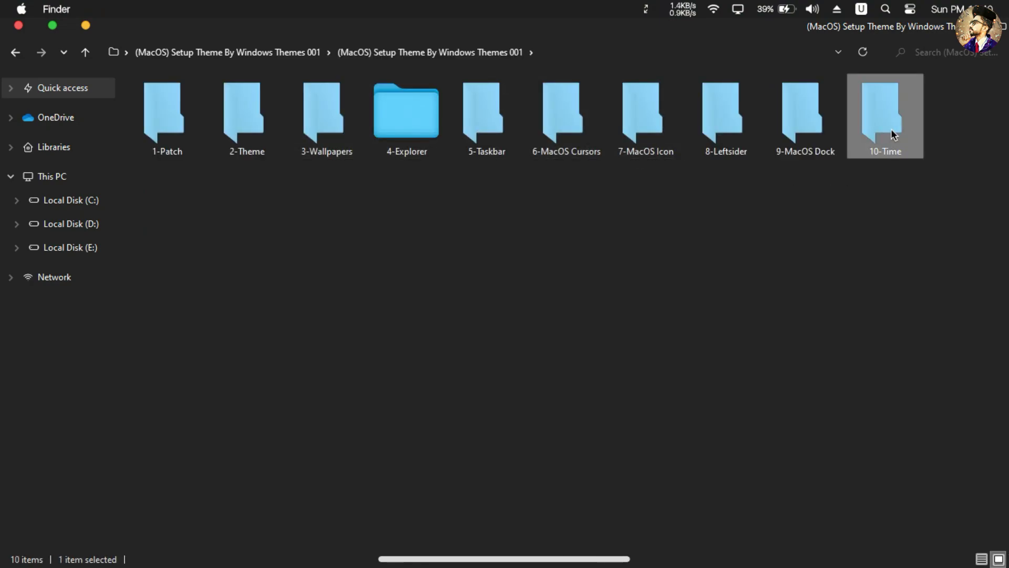
{"action": "left_click", "coordinate": [998, 559]}
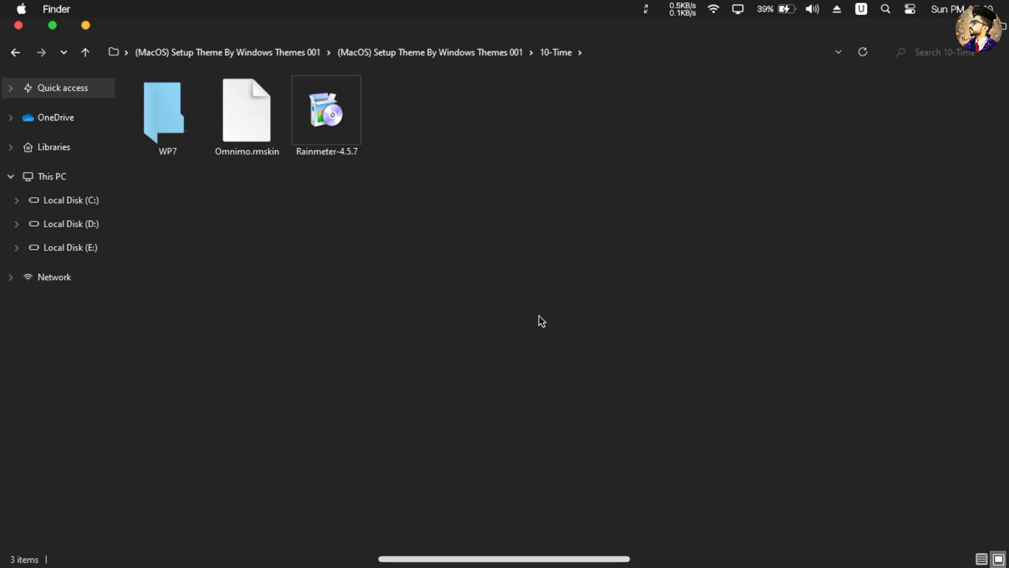
Step: Install Rainmeter-4.5.7 in English as a standard 64-bit installation that launches on startup, and run it when setup finishes
{"action": "double_click", "coordinate": [339, 126]}
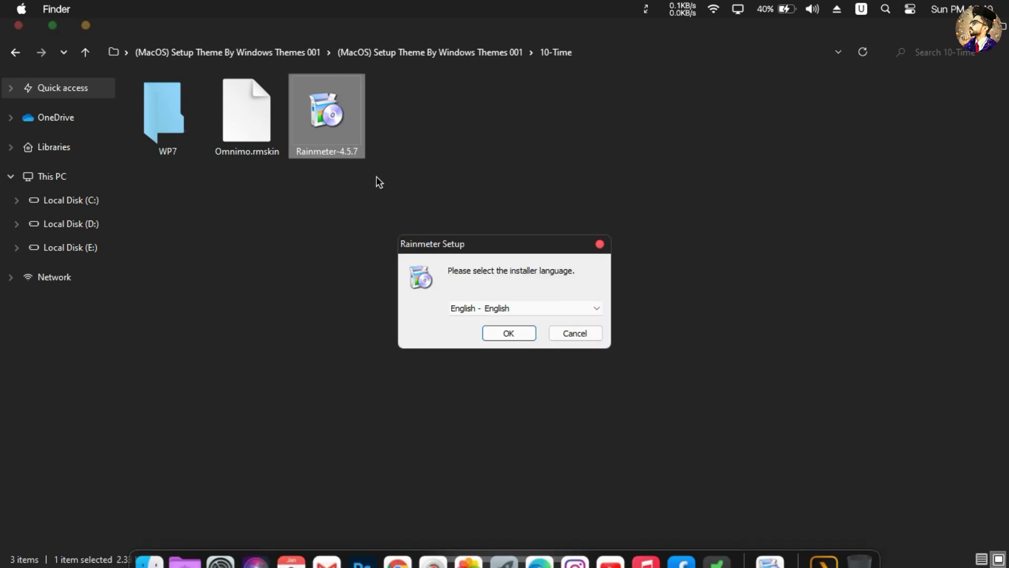
{"action": "left_click", "coordinate": [488, 333]}
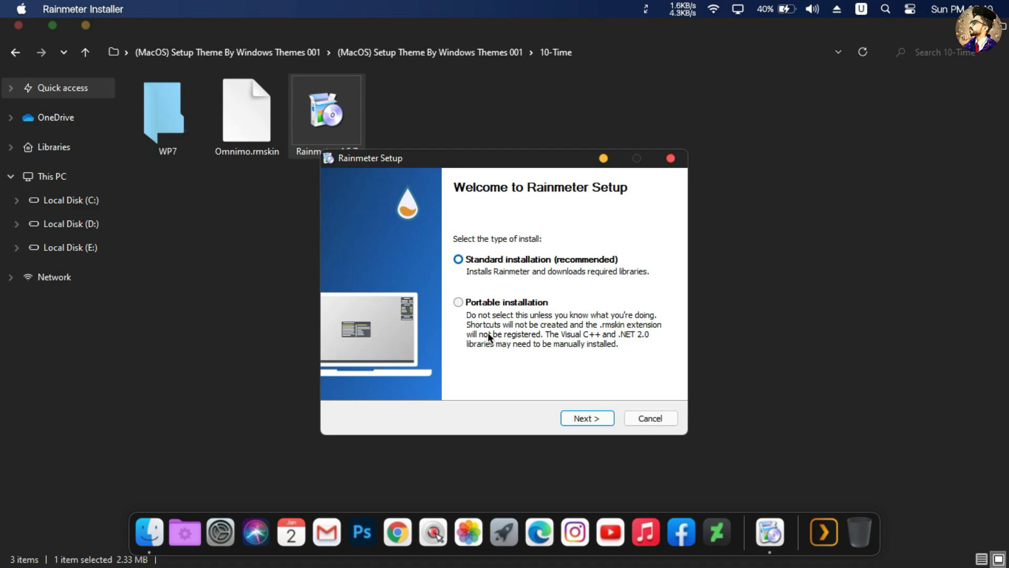
{"action": "left_click", "coordinate": [582, 418]}
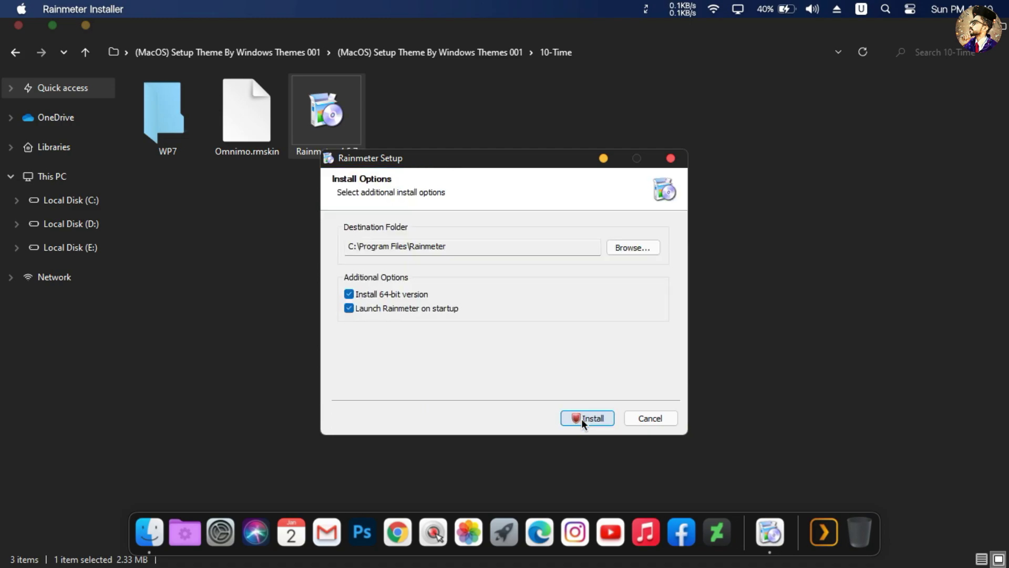
{"action": "left_click", "coordinate": [582, 419]}
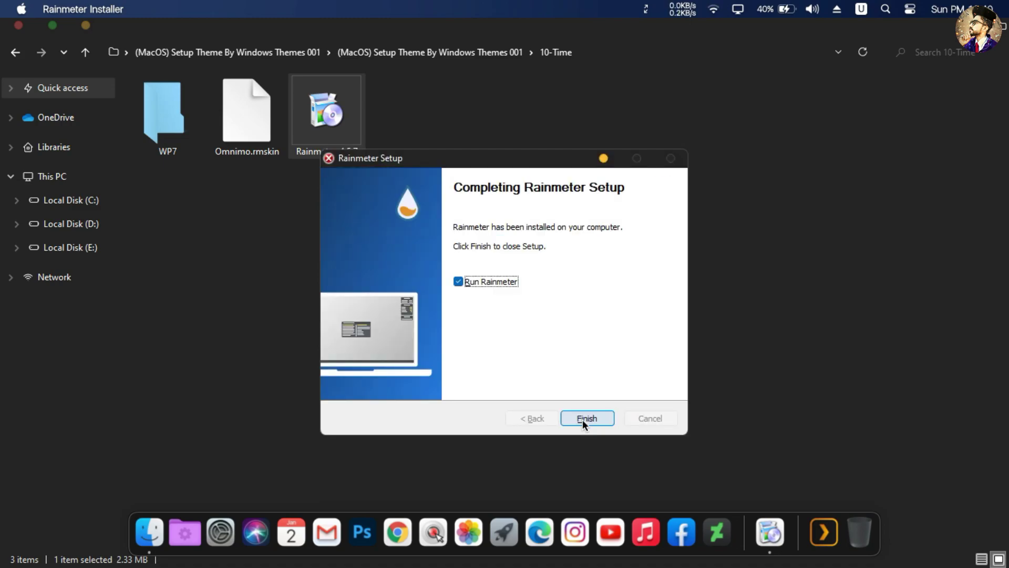
{"action": "left_click", "coordinate": [582, 419]}
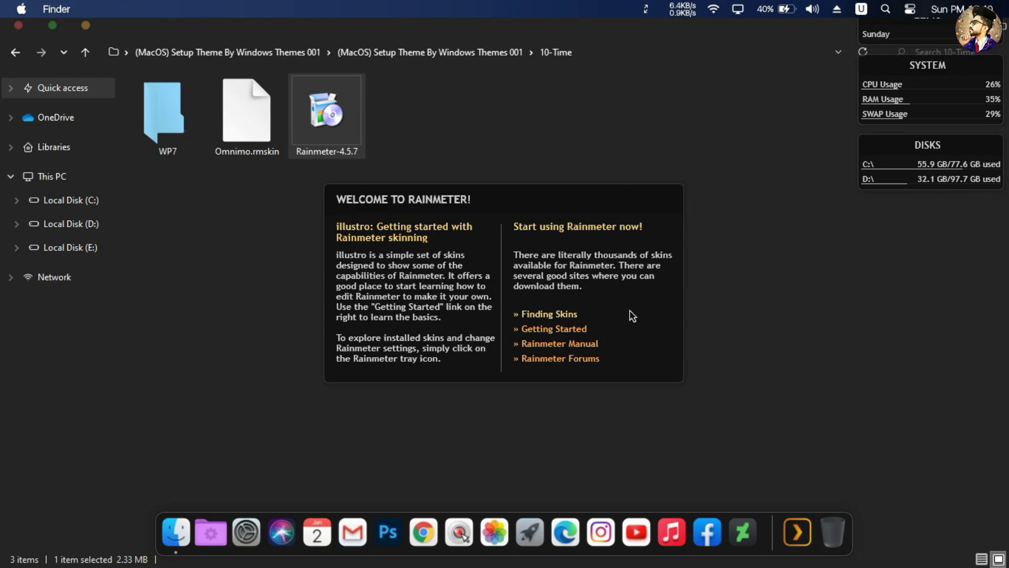
Step: Unload the illustro Welcome skin from the screen
{"action": "left_click_drag", "start_coordinate": [633, 315], "coordinate": [635, 267]}
{"action": "right_click", "coordinate": [634, 265]}
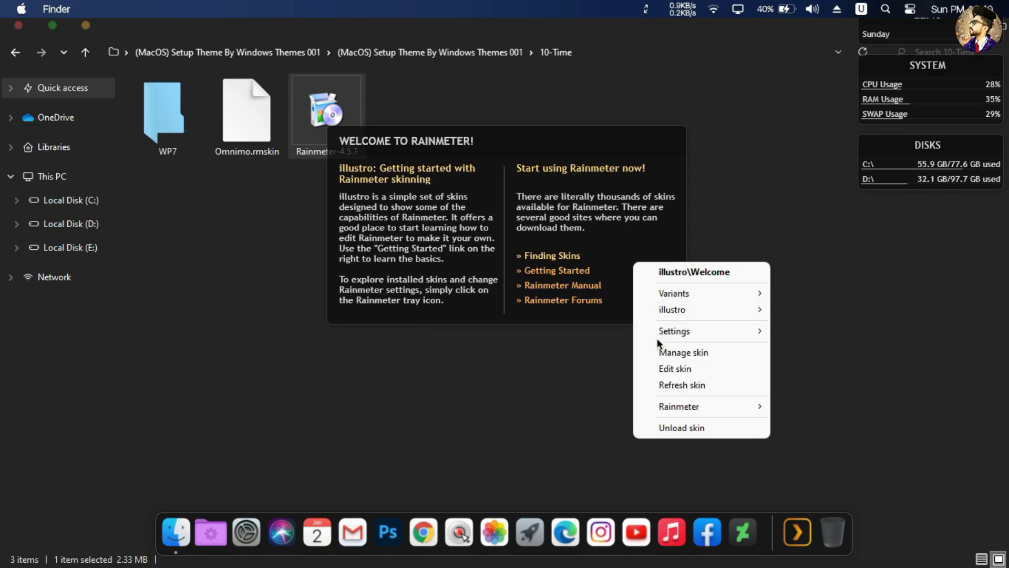
{"action": "left_click", "coordinate": [670, 427]}
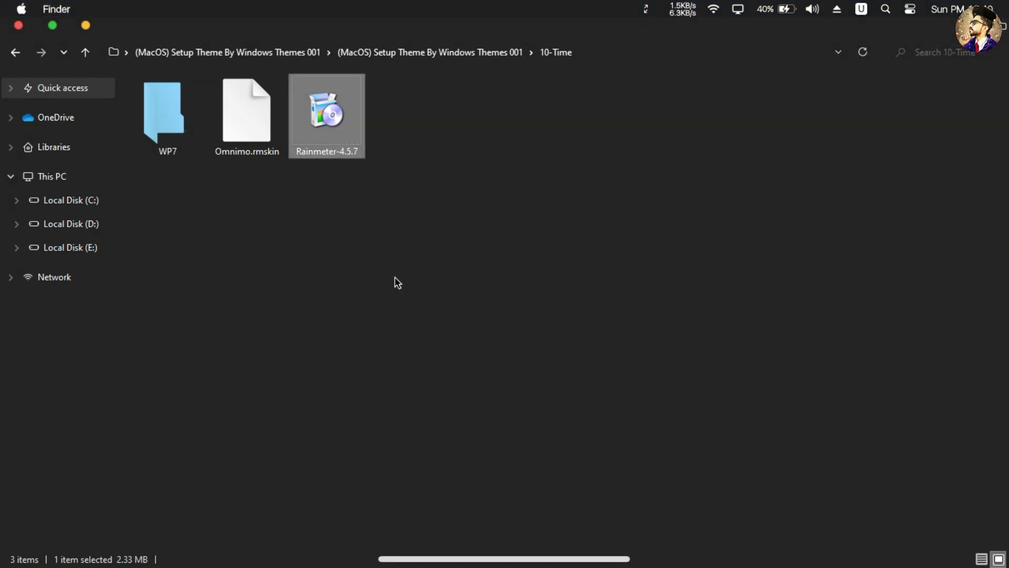
Step: Install the Omnimo.rmskin package as a Rainmeter skin with all included components and its included layout applied
{"action": "left_click", "coordinate": [227, 118]}
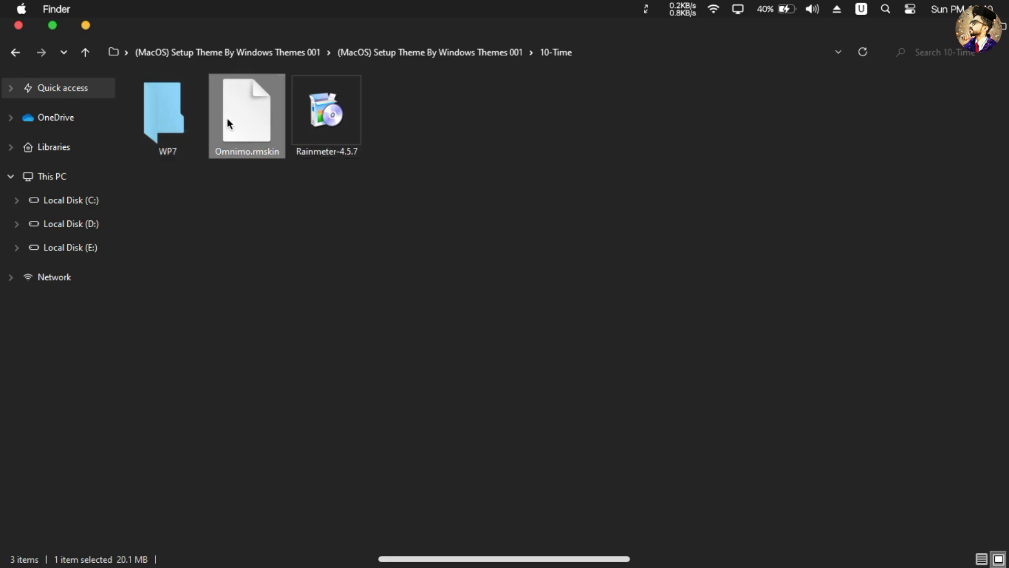
{"action": "right_click", "coordinate": [227, 118]}
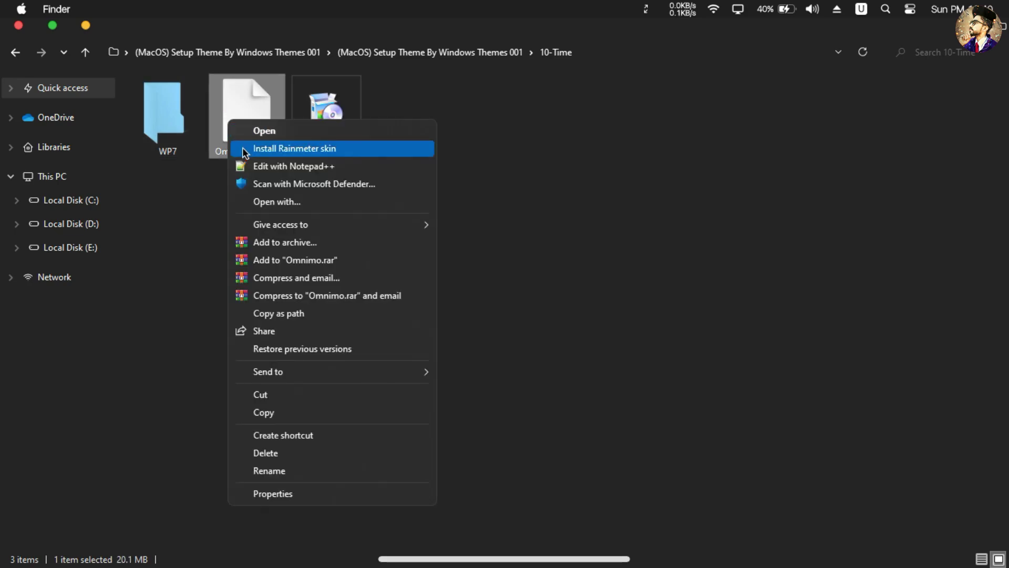
{"action": "left_click", "coordinate": [246, 150]}
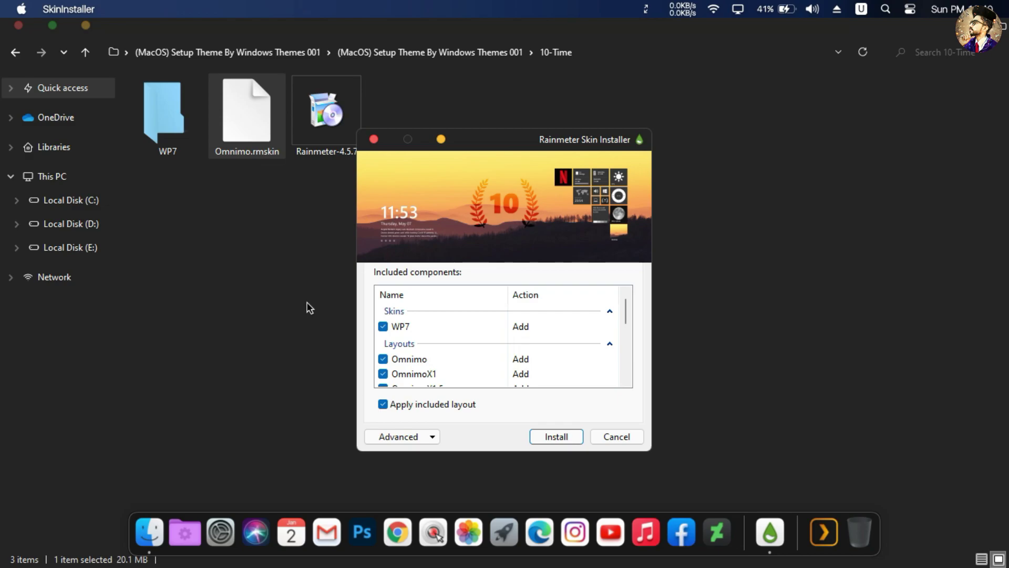
{"action": "left_click", "coordinate": [556, 442]}
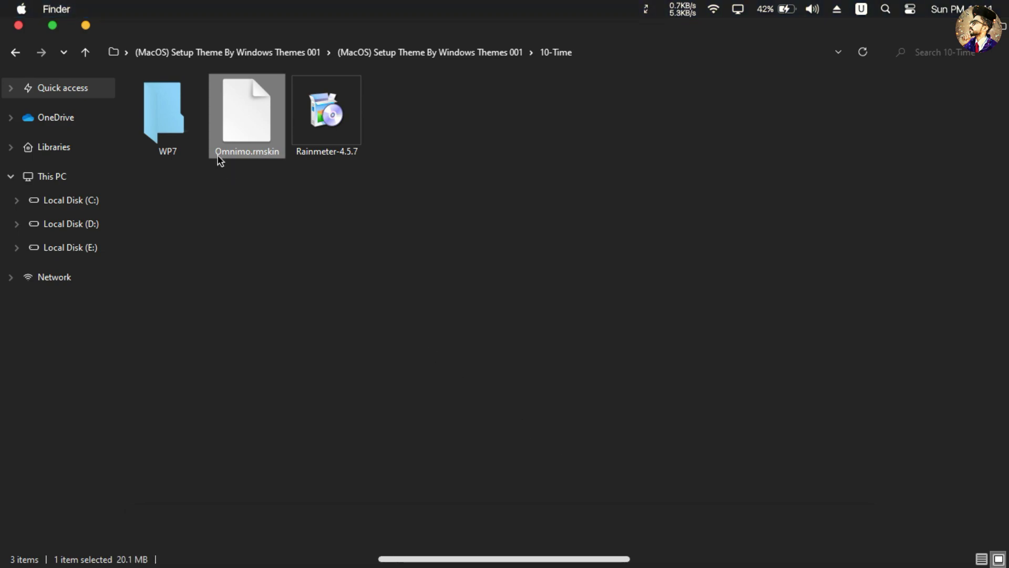
Step: Move the WP7 folder from 10-Time into the Rainmeter Skins folder in Documents, replacing the files already there, and close the window
{"action": "left_click", "coordinate": [179, 128]}
{"action": "right_click", "coordinate": [180, 128]}
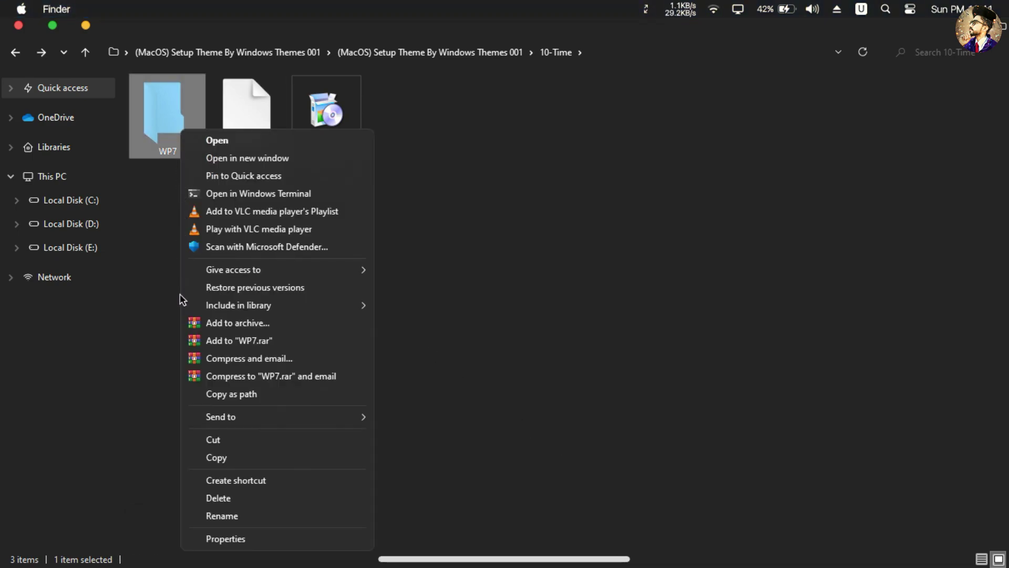
{"action": "left_click", "coordinate": [205, 435]}
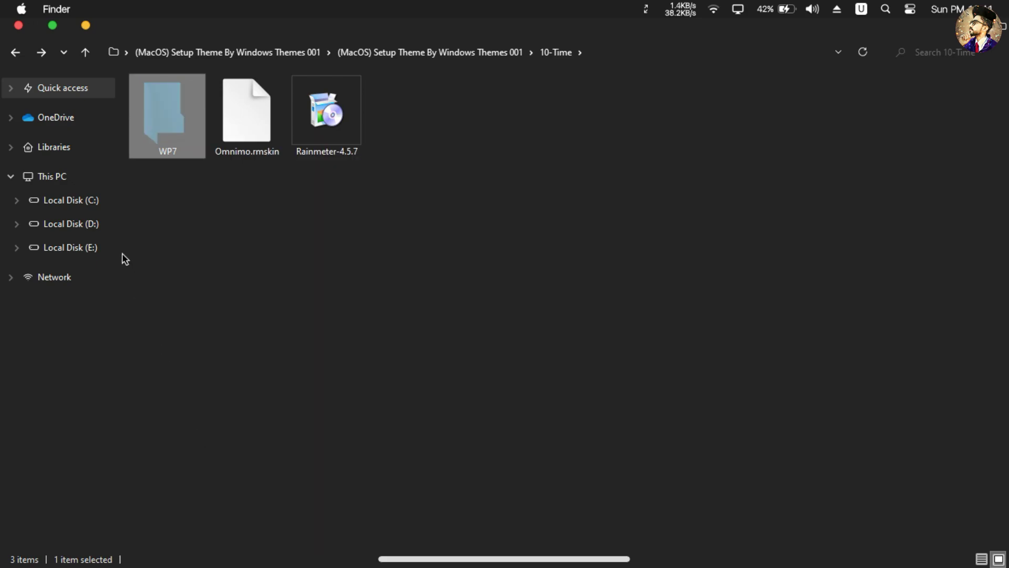
{"action": "left_click", "coordinate": [102, 203]}
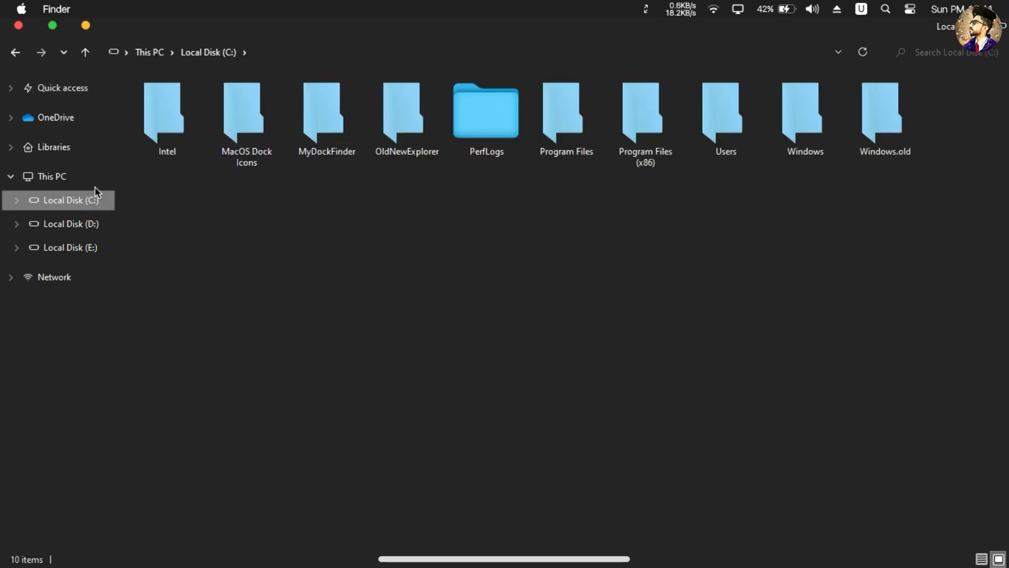
{"action": "left_click", "coordinate": [83, 157]}
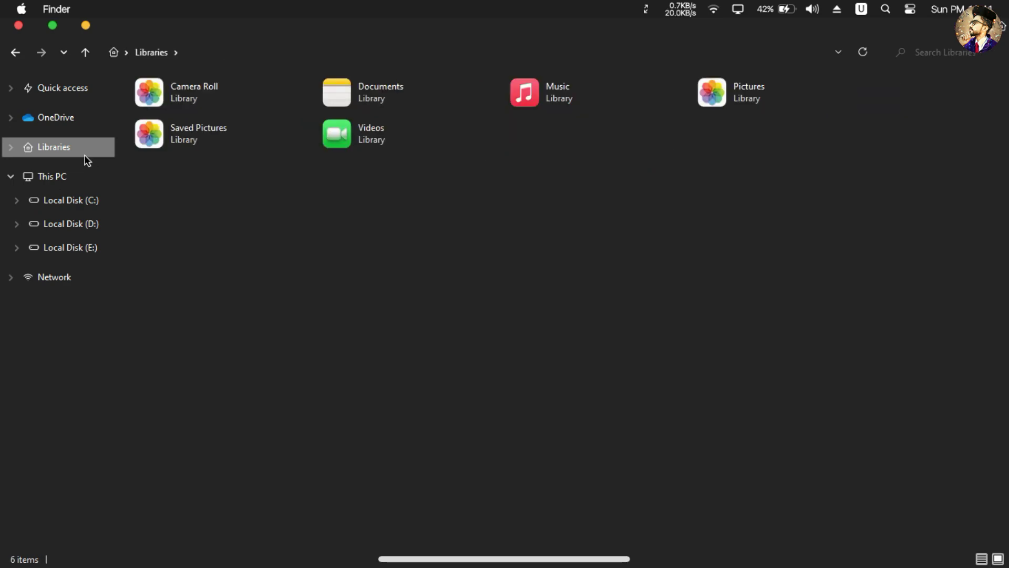
{"action": "double_click", "coordinate": [376, 97]}
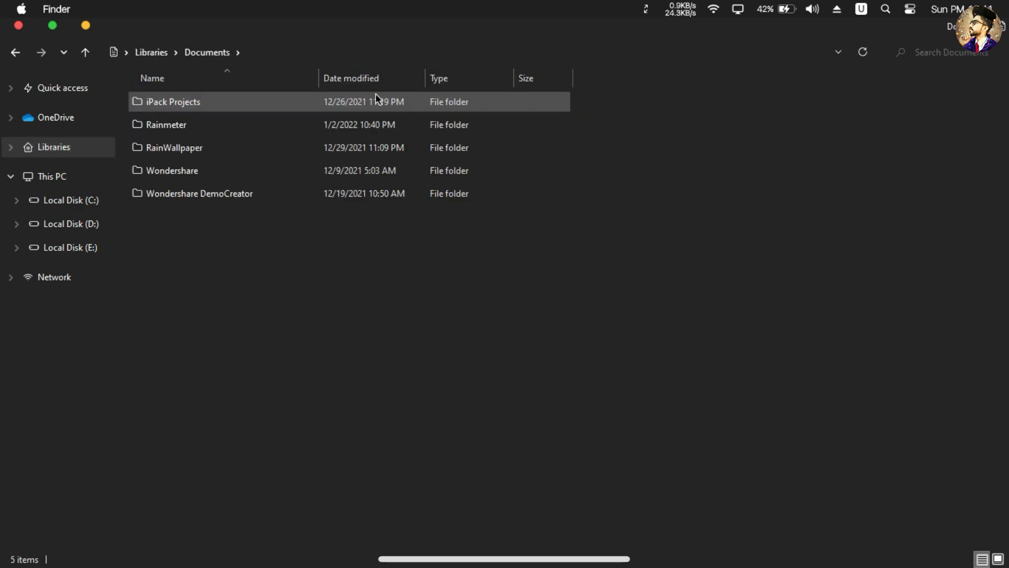
{"action": "double_click", "coordinate": [288, 125]}
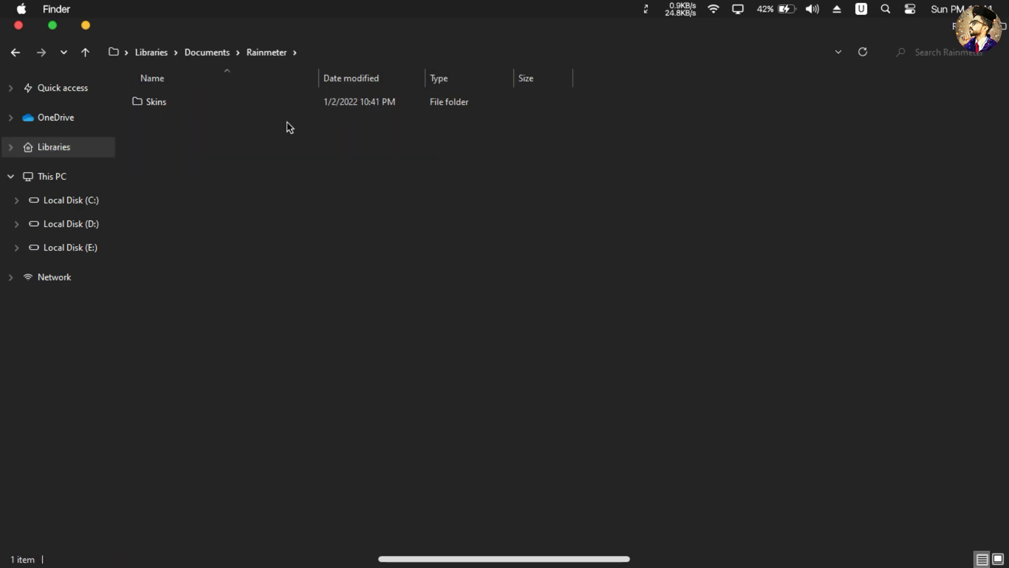
{"action": "double_click", "coordinate": [302, 105]}
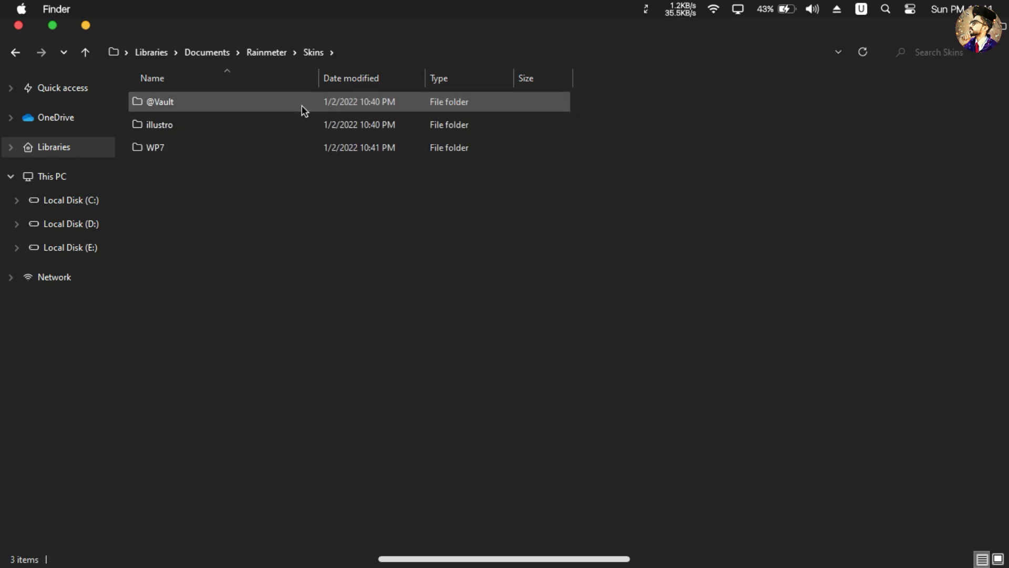
{"action": "right_click", "coordinate": [271, 178]}
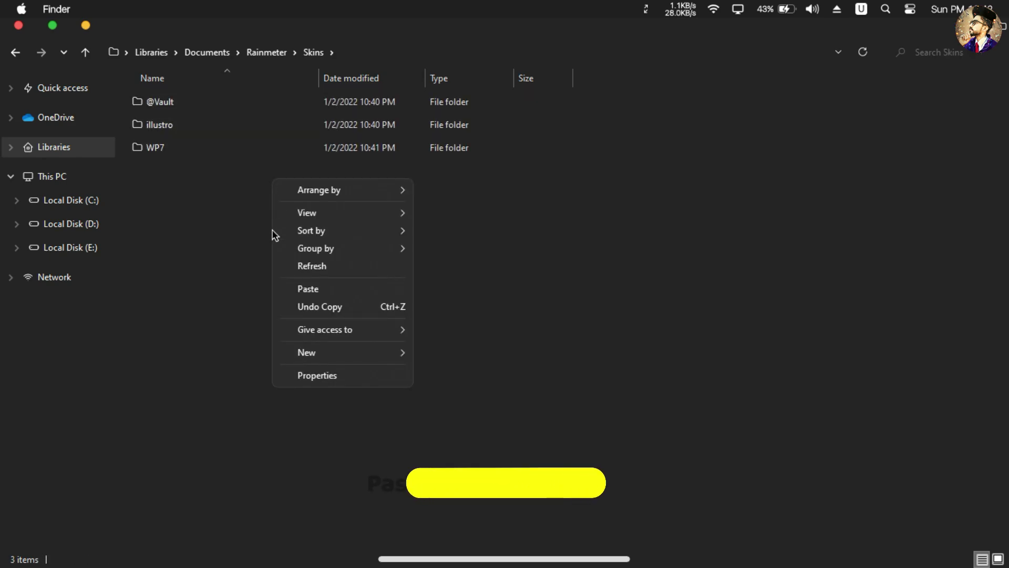
{"action": "left_click", "coordinate": [294, 289]}
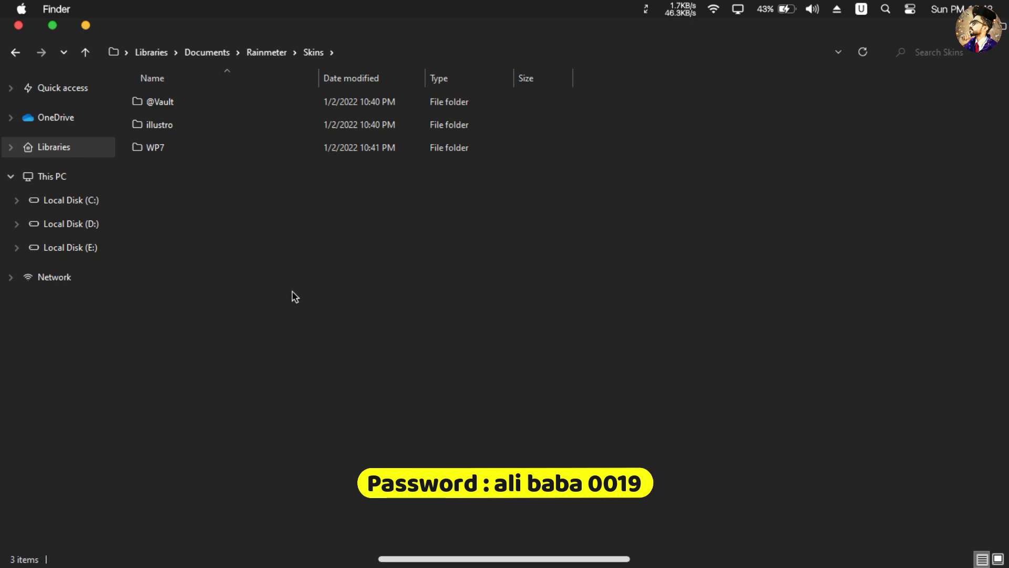
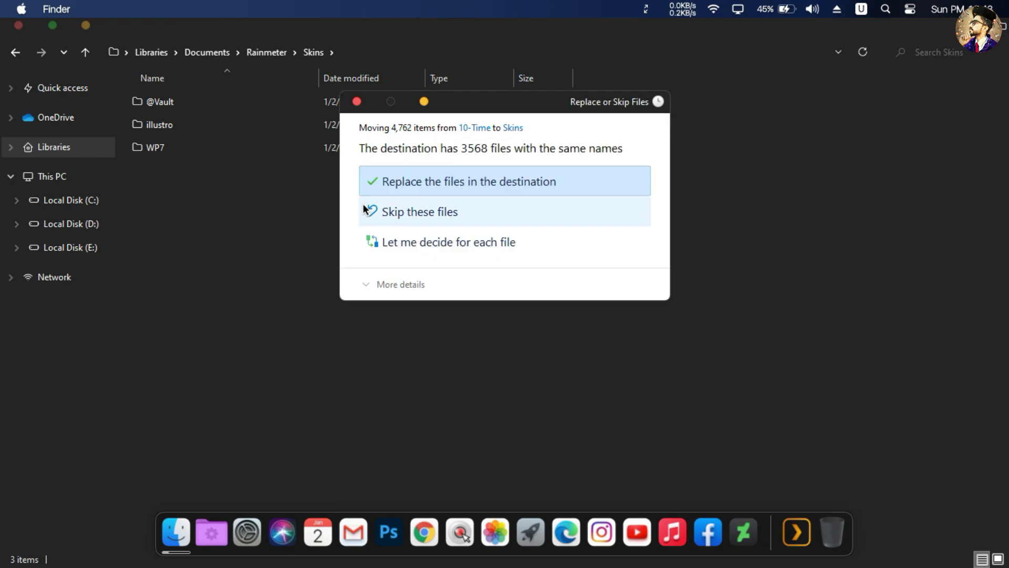
{"action": "left_click", "coordinate": [390, 181]}
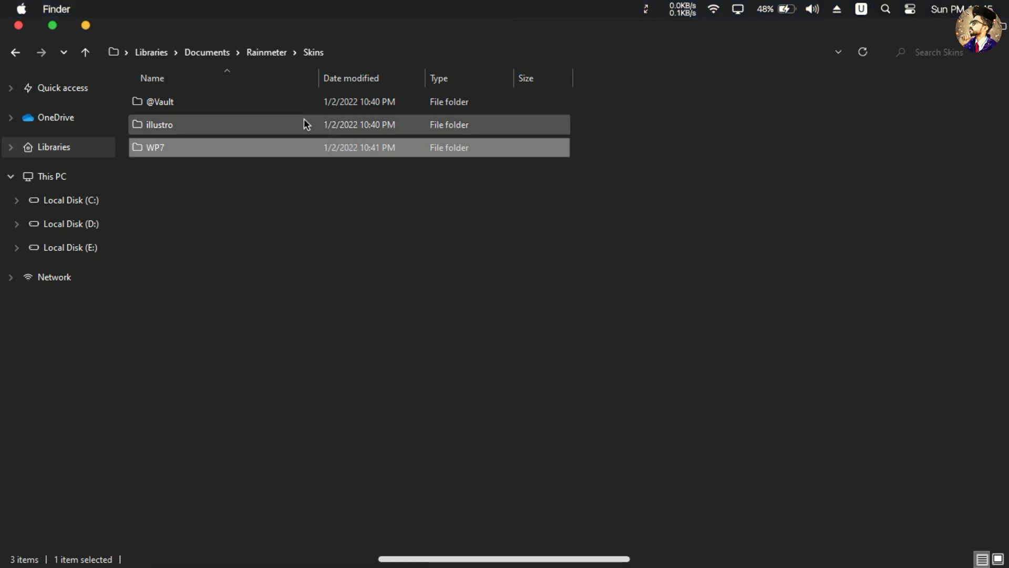
{"action": "left_click", "coordinate": [16, 25]}
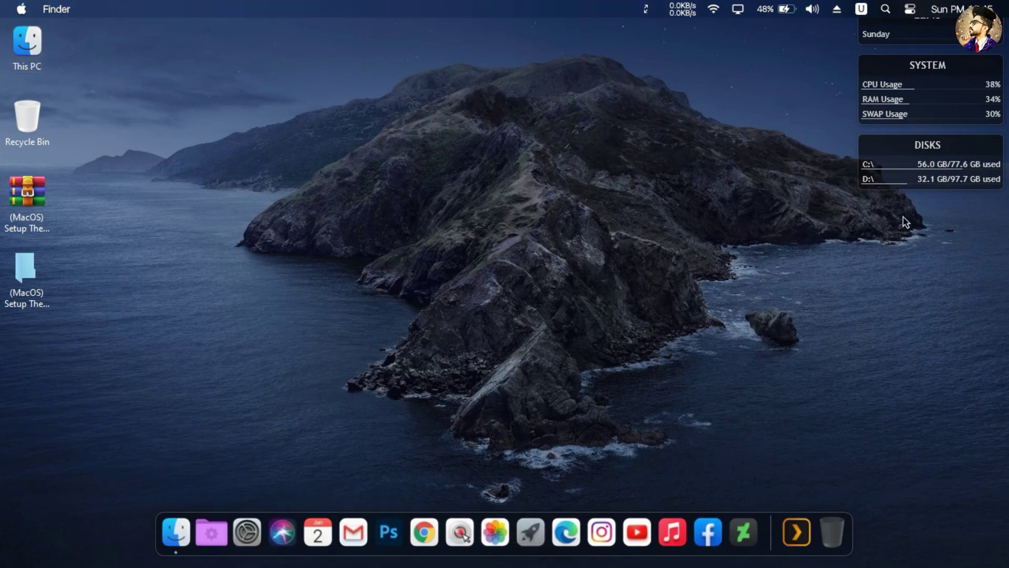
Step: Unload the illustro disks, system and clock skins from the desktop
{"action": "right_click", "coordinate": [947, 182]}
{"action": "left_click", "coordinate": [947, 342]}
{"action": "right_click", "coordinate": [968, 105]}
{"action": "left_click", "coordinate": [939, 268]}
{"action": "right_click", "coordinate": [938, 39]}
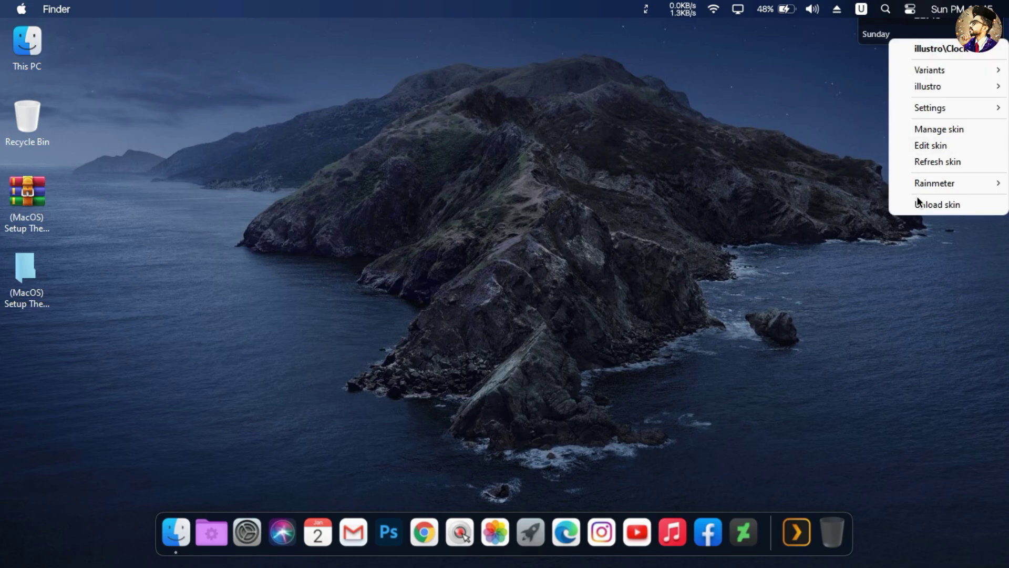
{"action": "left_click", "coordinate": [920, 203]}
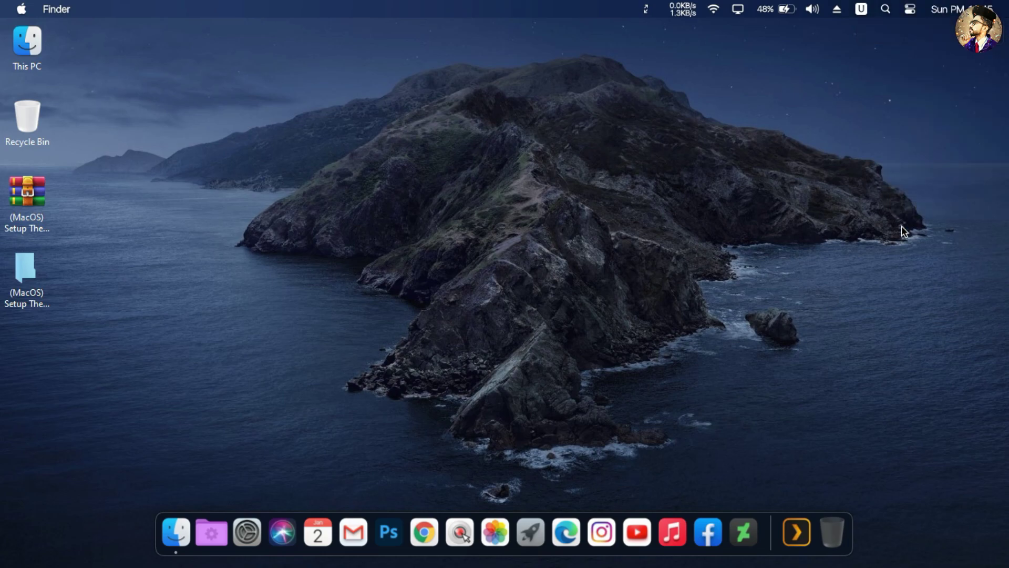
Step: Open the Rainmeter manager and load the Launcher.ini skin from the WP7 folder
{"action": "left_click", "coordinate": [801, 522]}
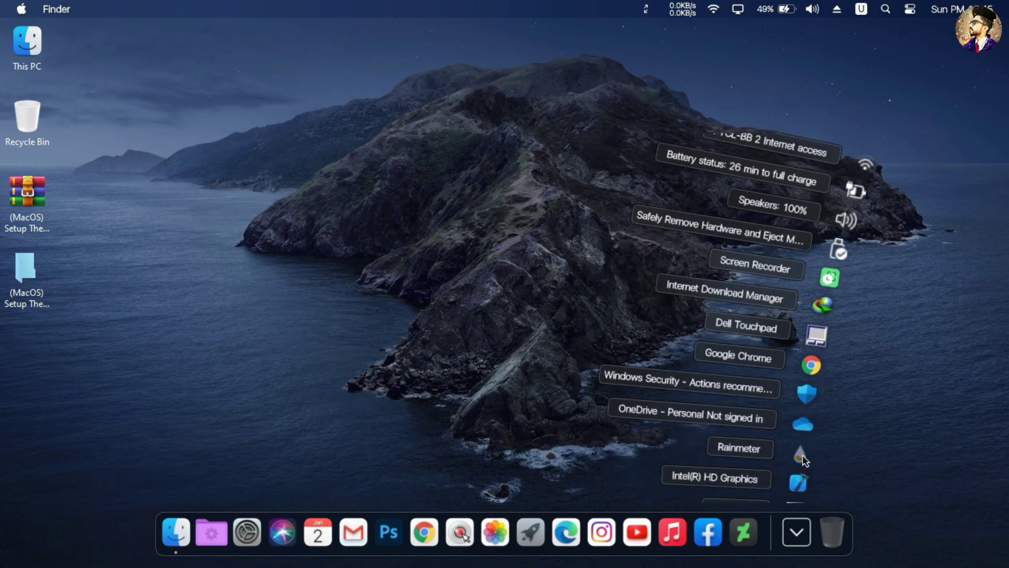
{"action": "left_click", "coordinate": [799, 450]}
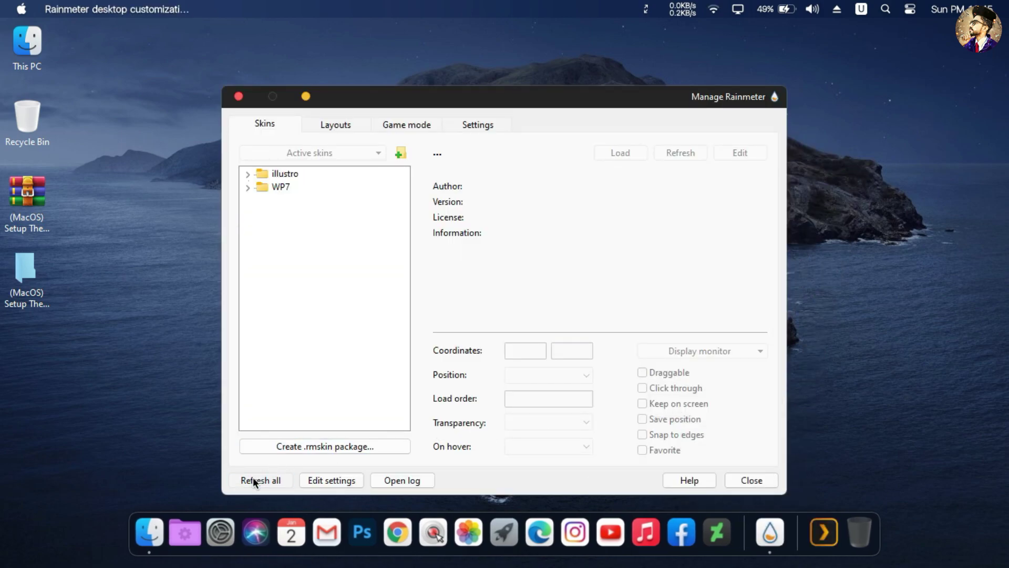
{"action": "left_click", "coordinate": [249, 187]}
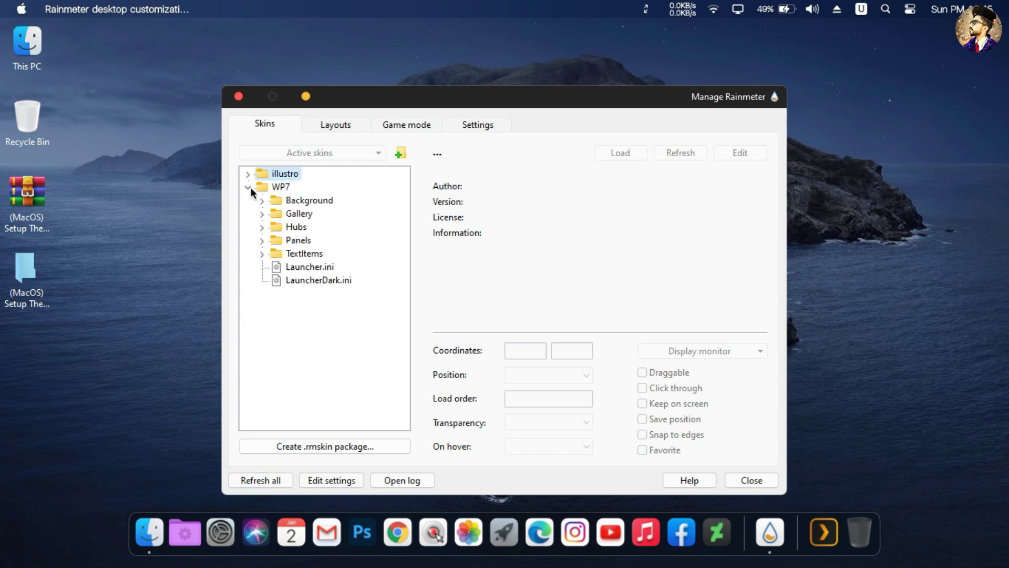
{"action": "left_click", "coordinate": [308, 268]}
{"action": "left_click", "coordinate": [625, 152]}
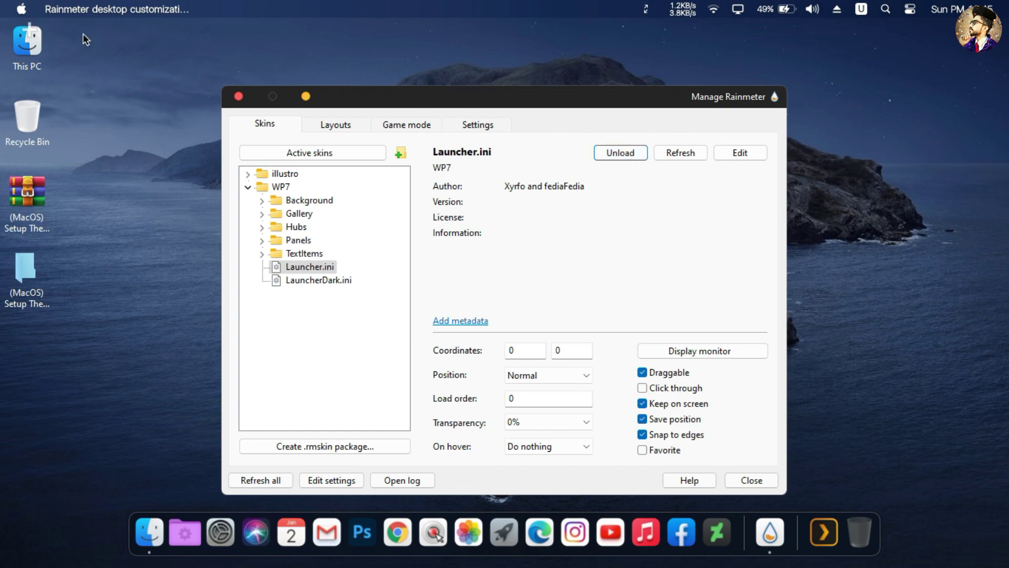
Step: Move the launcher plus sign to the desktop's right side, load the clock and news layout from it, and close the manager
{"action": "left_click_drag", "start_coordinate": [37, 40], "coordinate": [551, 158]}
{"action": "left_click_drag", "start_coordinate": [851, 159], "coordinate": [891, 144]}
{"action": "left_click", "coordinate": [869, 147]}
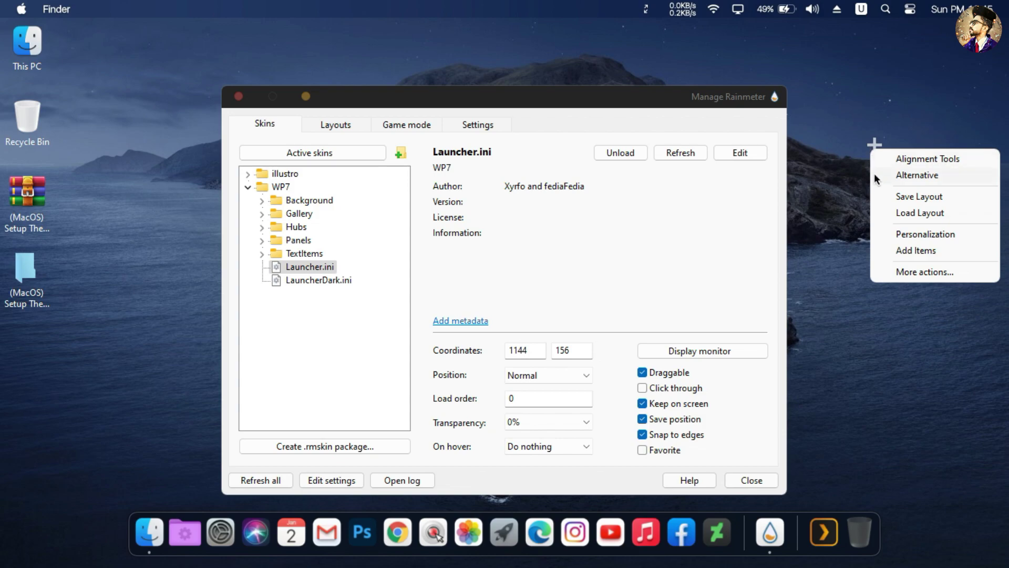
{"action": "left_click", "coordinate": [900, 213]}
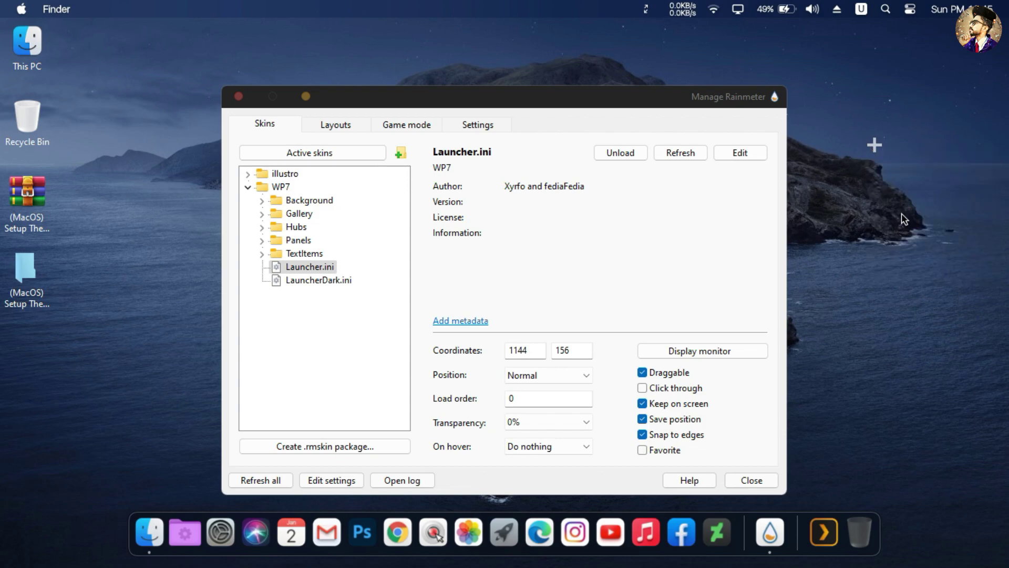
{"action": "left_click", "coordinate": [655, 154]}
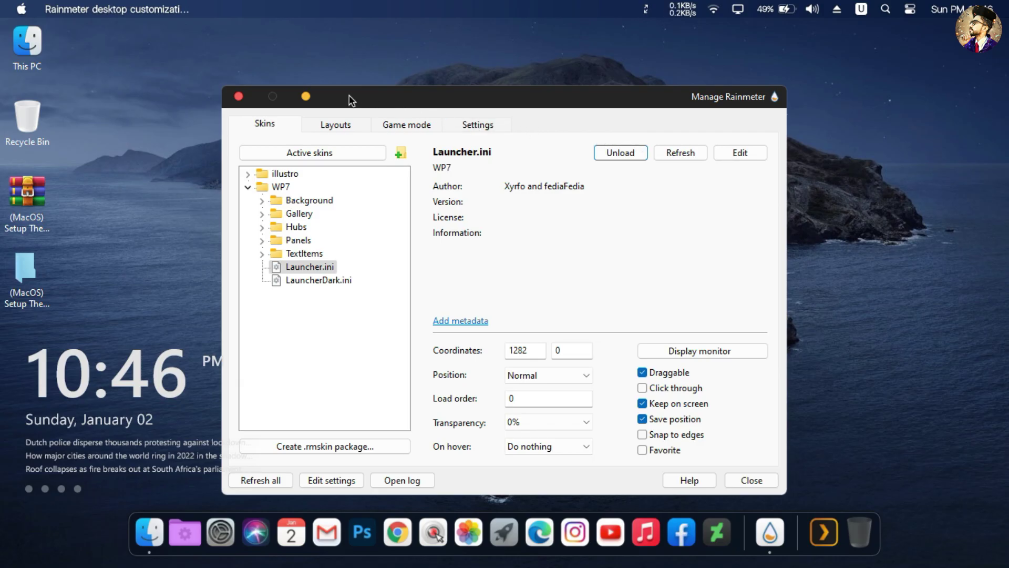
{"action": "left_click", "coordinate": [239, 95]}
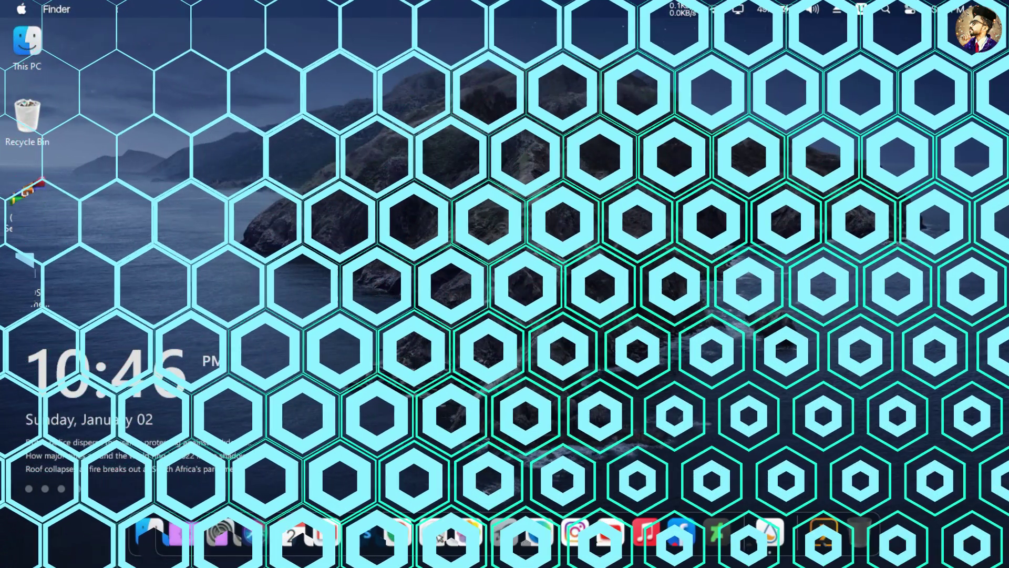
Step: Unload the WP7 launcher skin from the desktop
{"action": "left_click", "coordinate": [972, 55]}
{"action": "left_click", "coordinate": [945, 175]}
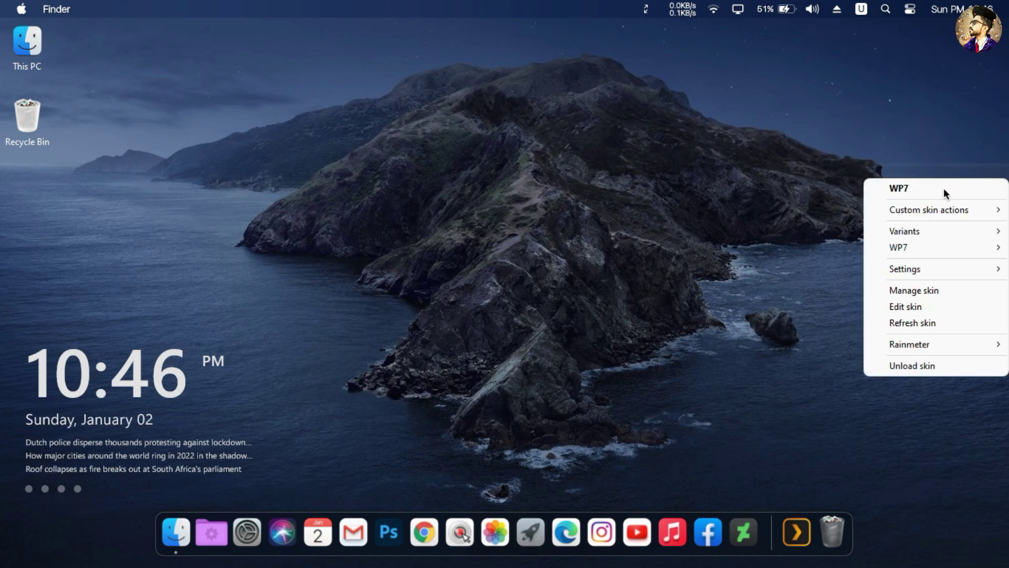
{"action": "left_click", "coordinate": [923, 367]}
Step: Move the This PC and Recycle Bin icons to the right edge of the desktop
{"action": "left_click_drag", "start_coordinate": [36, 51], "coordinate": [961, 77]}
{"action": "left_click_drag", "start_coordinate": [26, 118], "coordinate": [972, 119]}
{"action": "right_click", "coordinate": [734, 131]}
{"action": "left_click", "coordinate": [761, 174]}
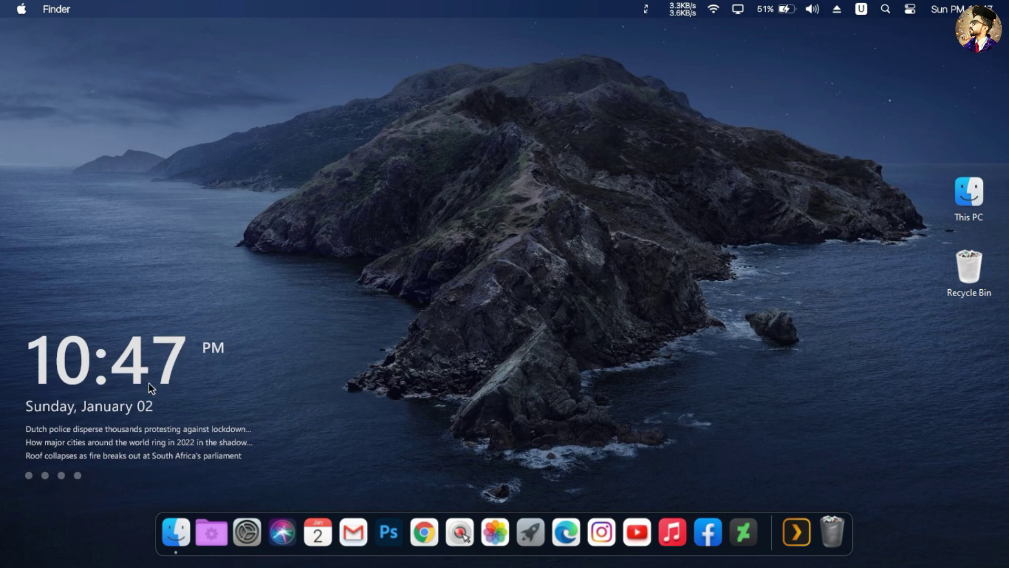
Step: Disable dragging for all Rainmeter skins and collapse the dock's tray stack
{"action": "left_click", "coordinate": [797, 523]}
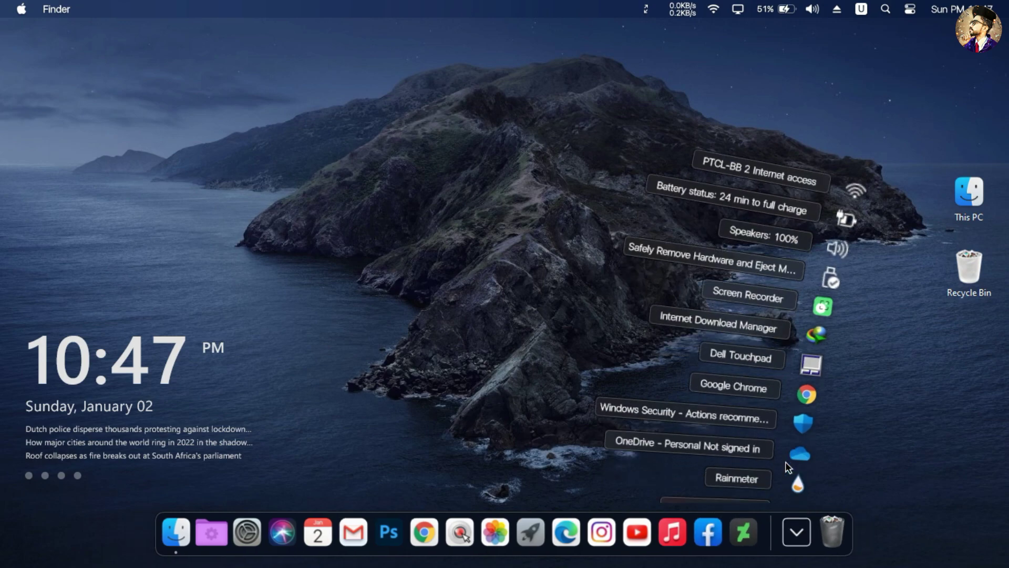
{"action": "right_click", "coordinate": [796, 481]}
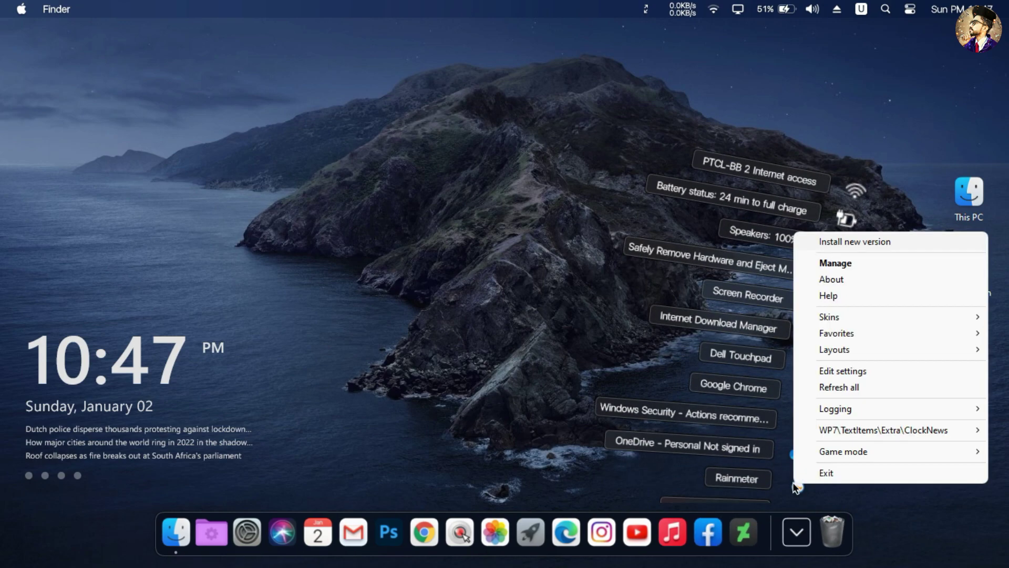
{"action": "mouse_move", "coordinate": [827, 317]}
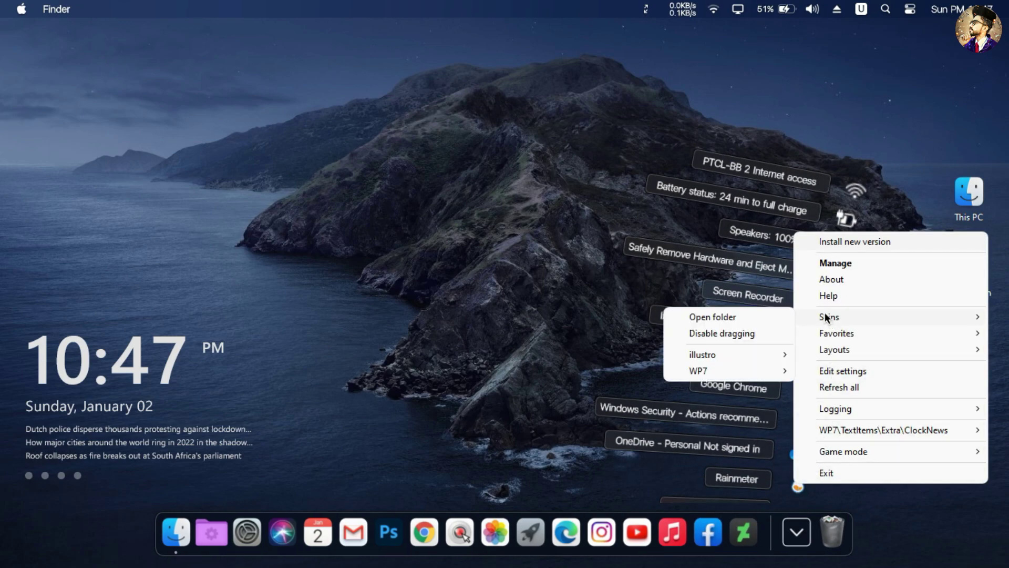
{"action": "left_click", "coordinate": [713, 334]}
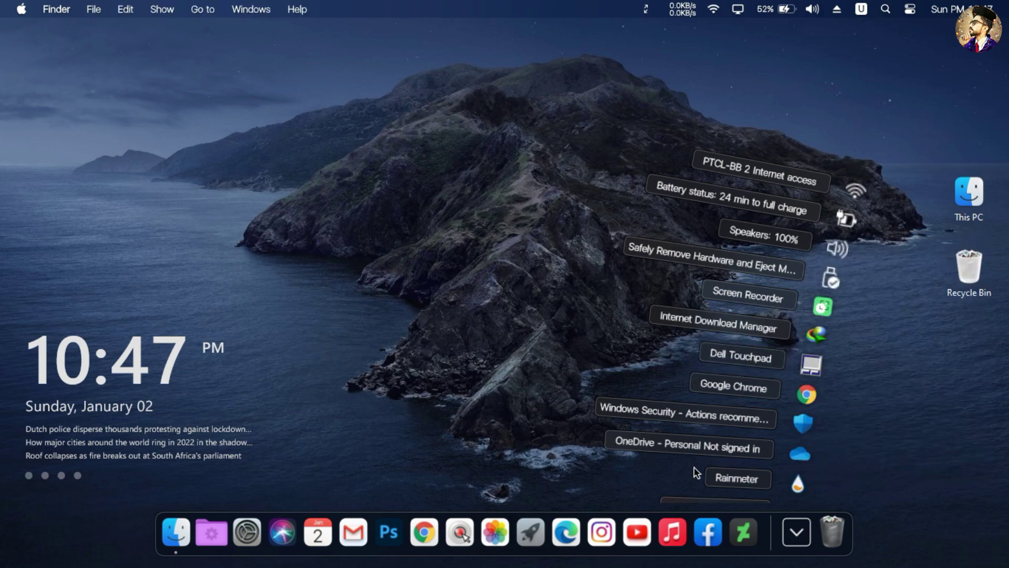
{"action": "left_click", "coordinate": [796, 531]}
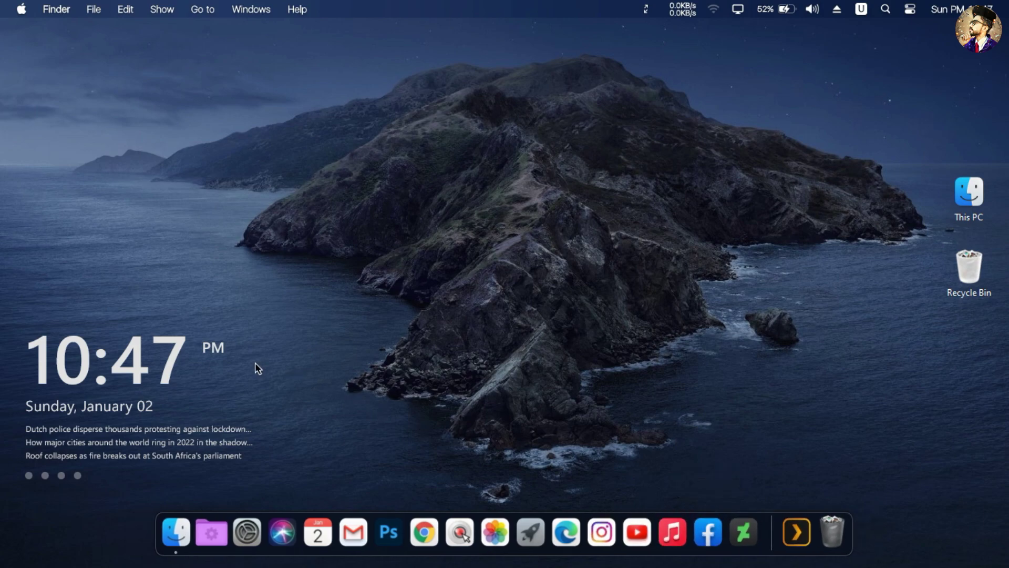
Step: Enable the Click through setting on the ClockNews skin and refresh the desktop
{"action": "right_click", "coordinate": [176, 365]}
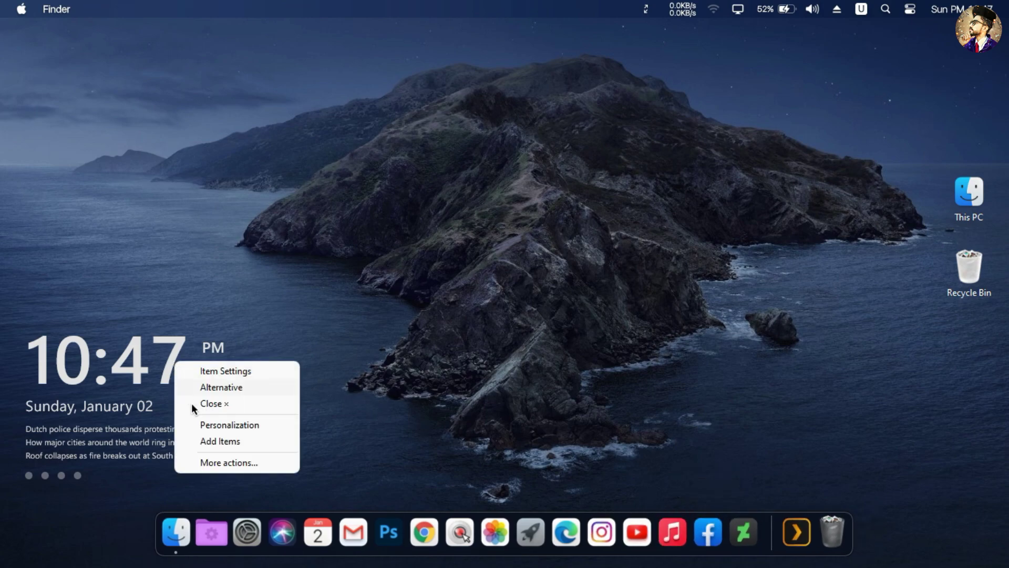
{"action": "left_click", "coordinate": [223, 462]}
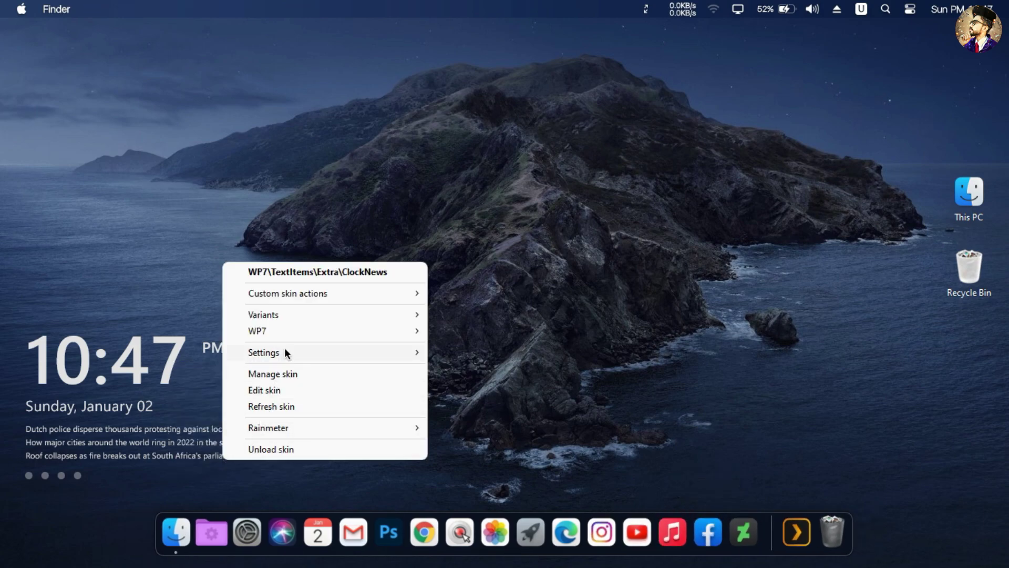
{"action": "mouse_move", "coordinate": [285, 348]}
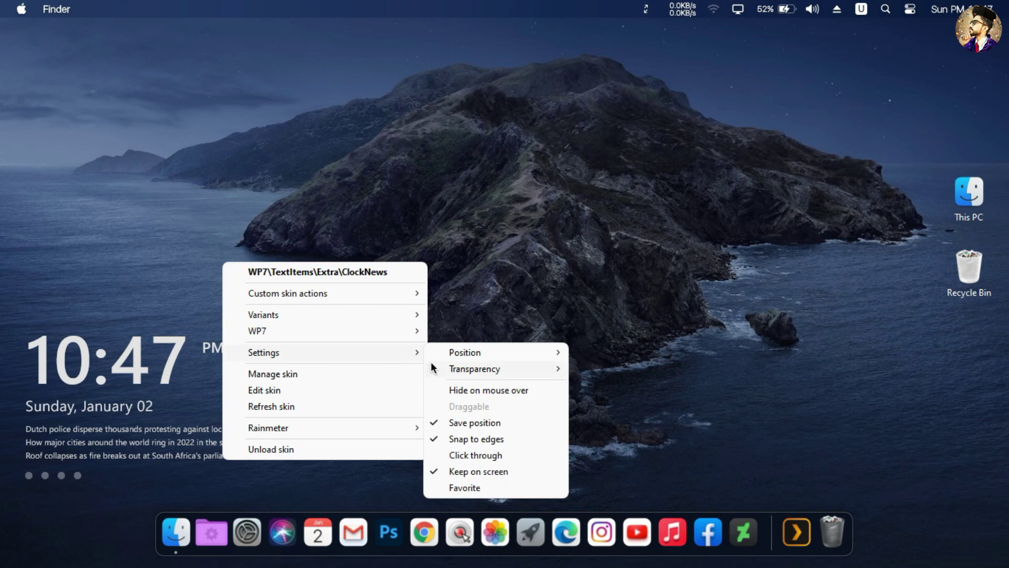
{"action": "left_click", "coordinate": [450, 456]}
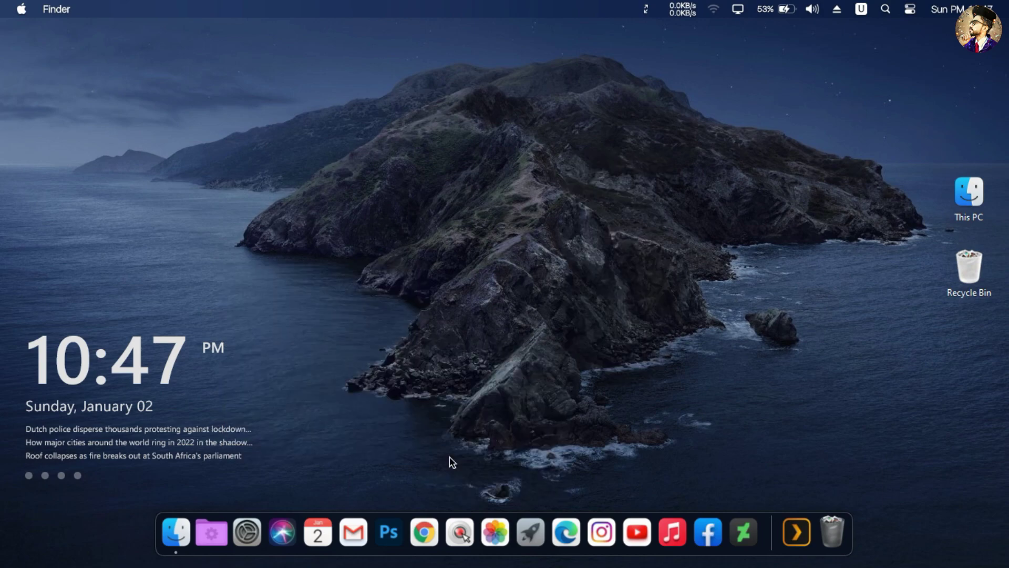
{"action": "right_click", "coordinate": [172, 364]}
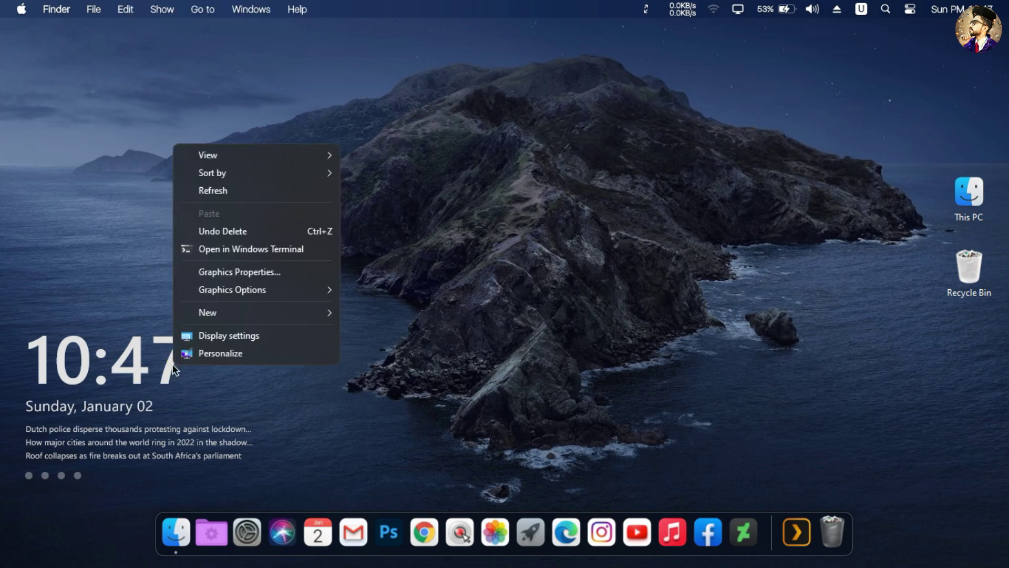
{"action": "left_click", "coordinate": [228, 192]}
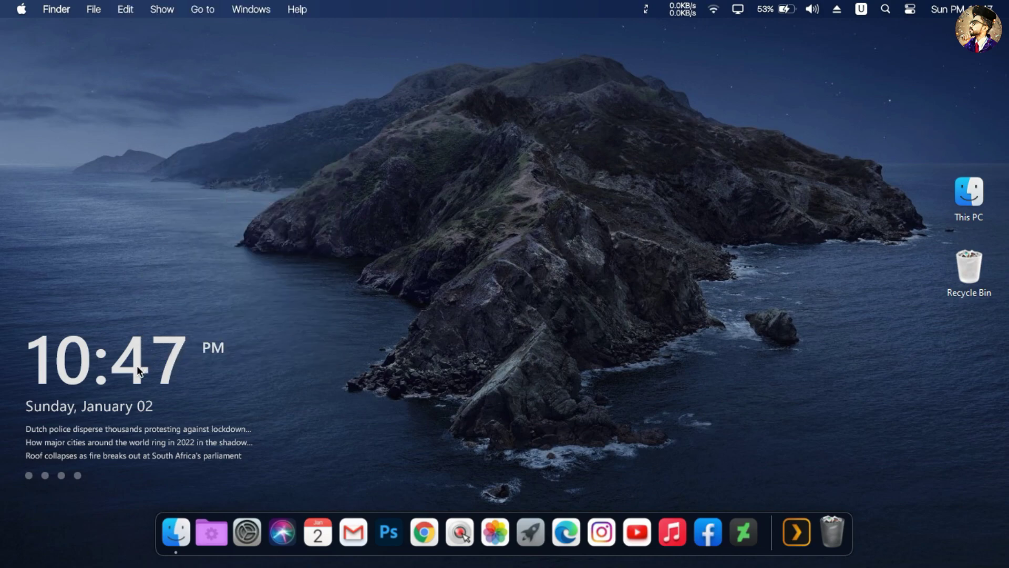